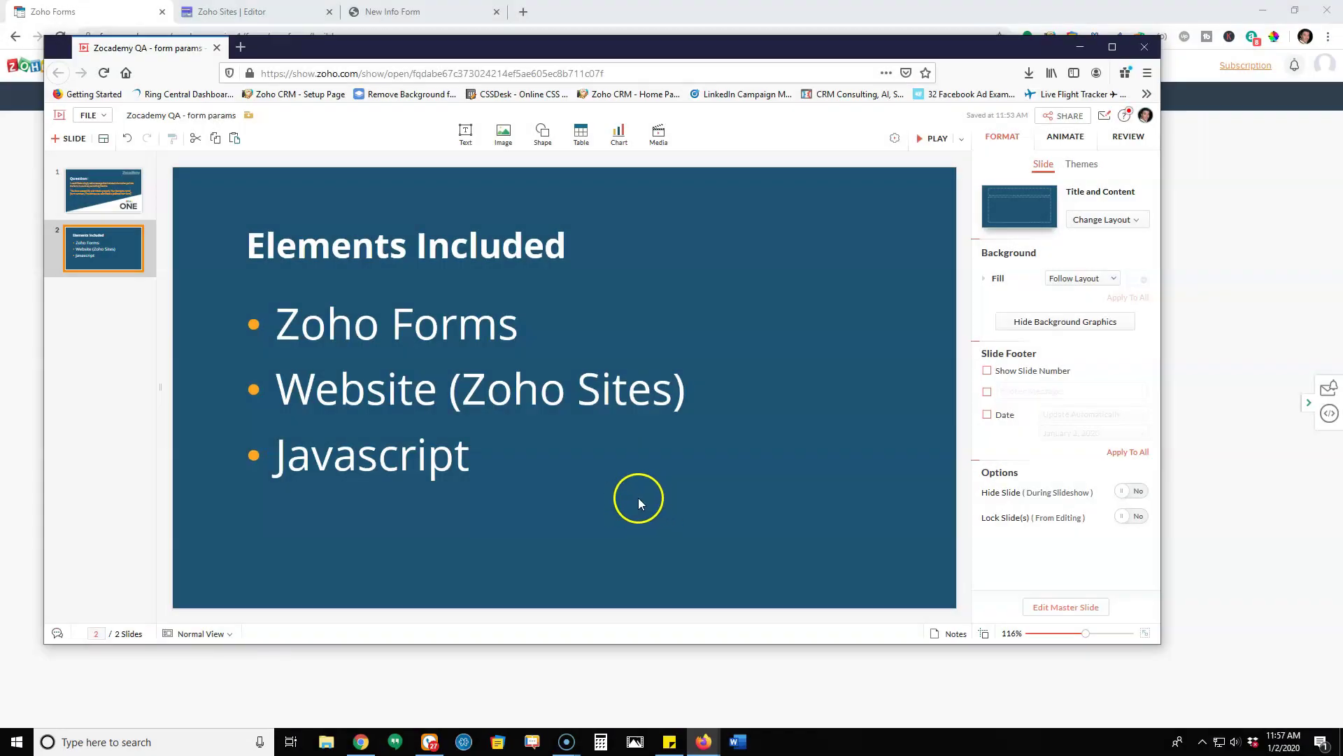
Bring up the New Info form builder in Zoho Forms, with its Name, Address and Unique ID fields.
{"action": "left_click", "coordinate": [695, 11]}
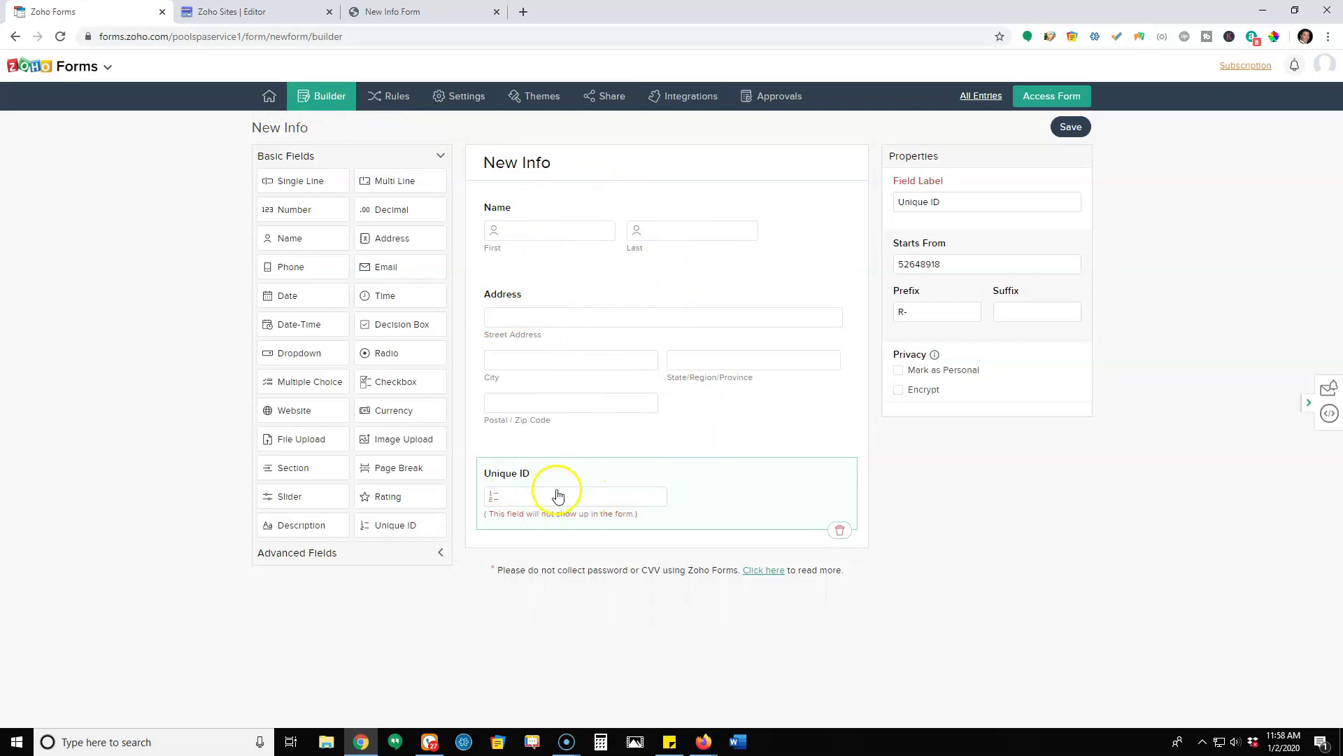
Delete the Unique ID field's (YYYY) suffix, keeping only the R- prefix, with field order unchanged.
{"action": "left_click", "coordinate": [741, 485]}
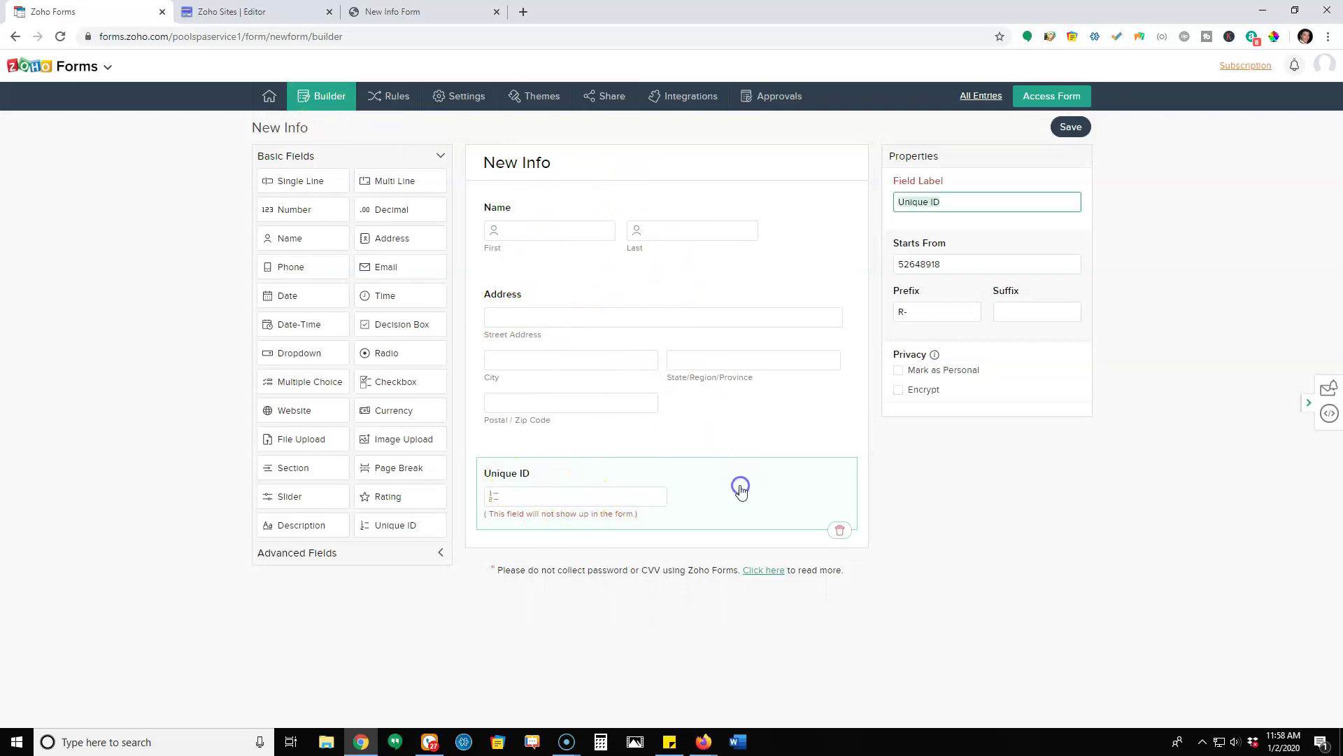
{"action": "left_click", "coordinate": [930, 318]}
{"action": "left_click", "coordinate": [1015, 312]}
{"action": "left_click", "coordinate": [1014, 312]}
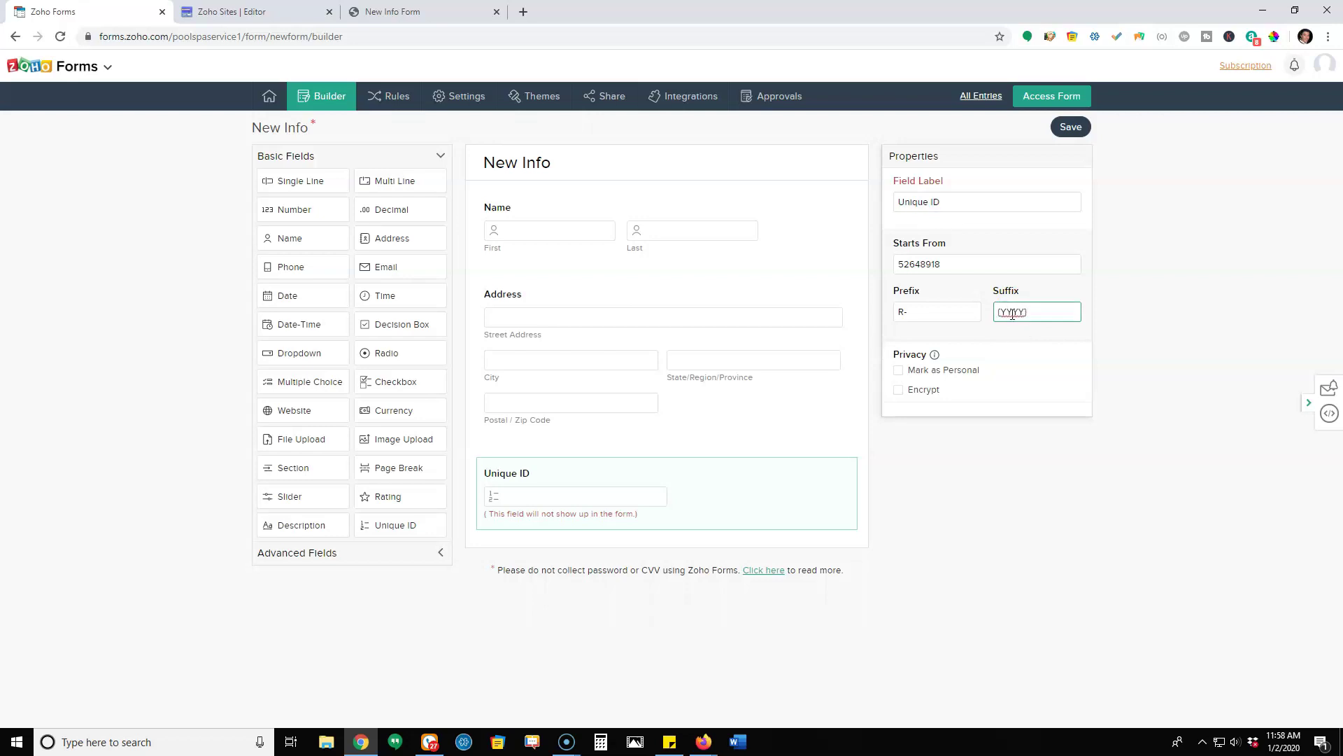
{"action": "triple_click", "coordinate": [1012, 313]}
{"action": "key", "text": "BackSpace"}
{"action": "left_click_drag", "start_coordinate": [623, 449], "coordinate": [705, 384]}
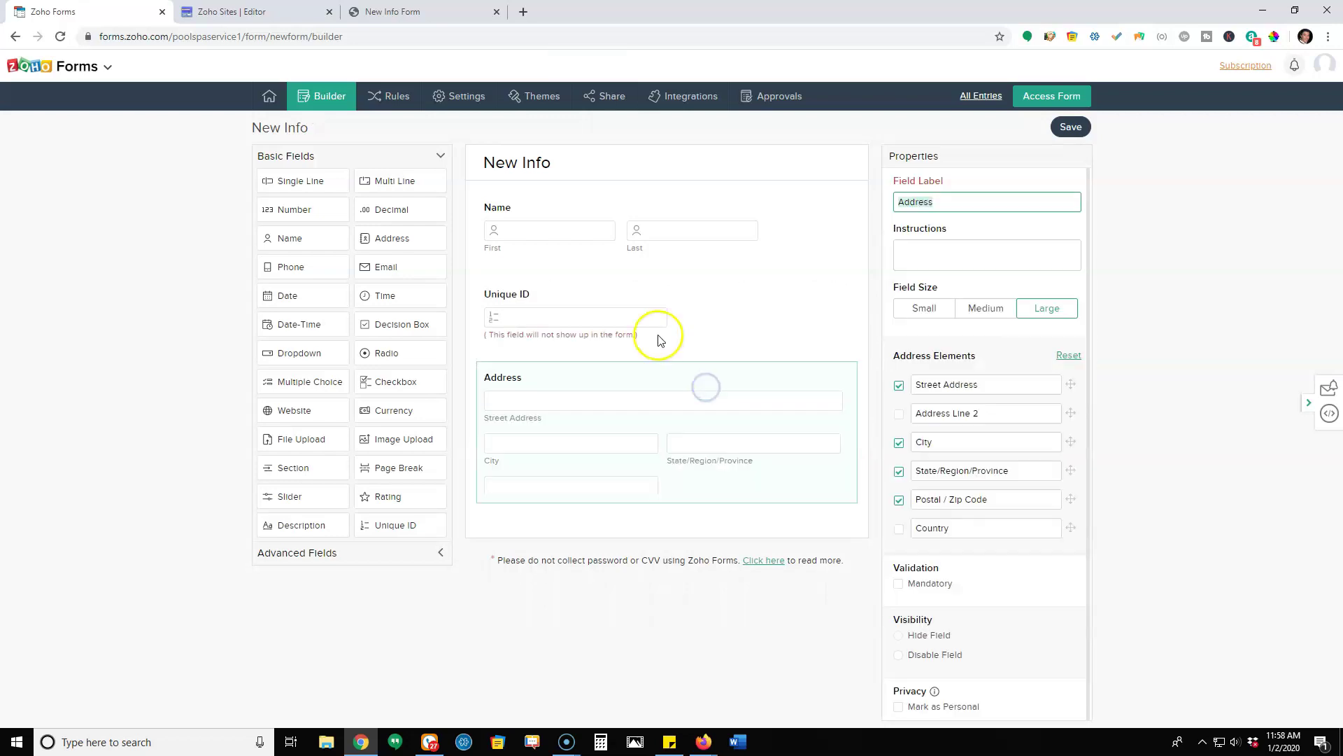
{"action": "left_click_drag", "start_coordinate": [699, 321], "coordinate": [695, 453]}
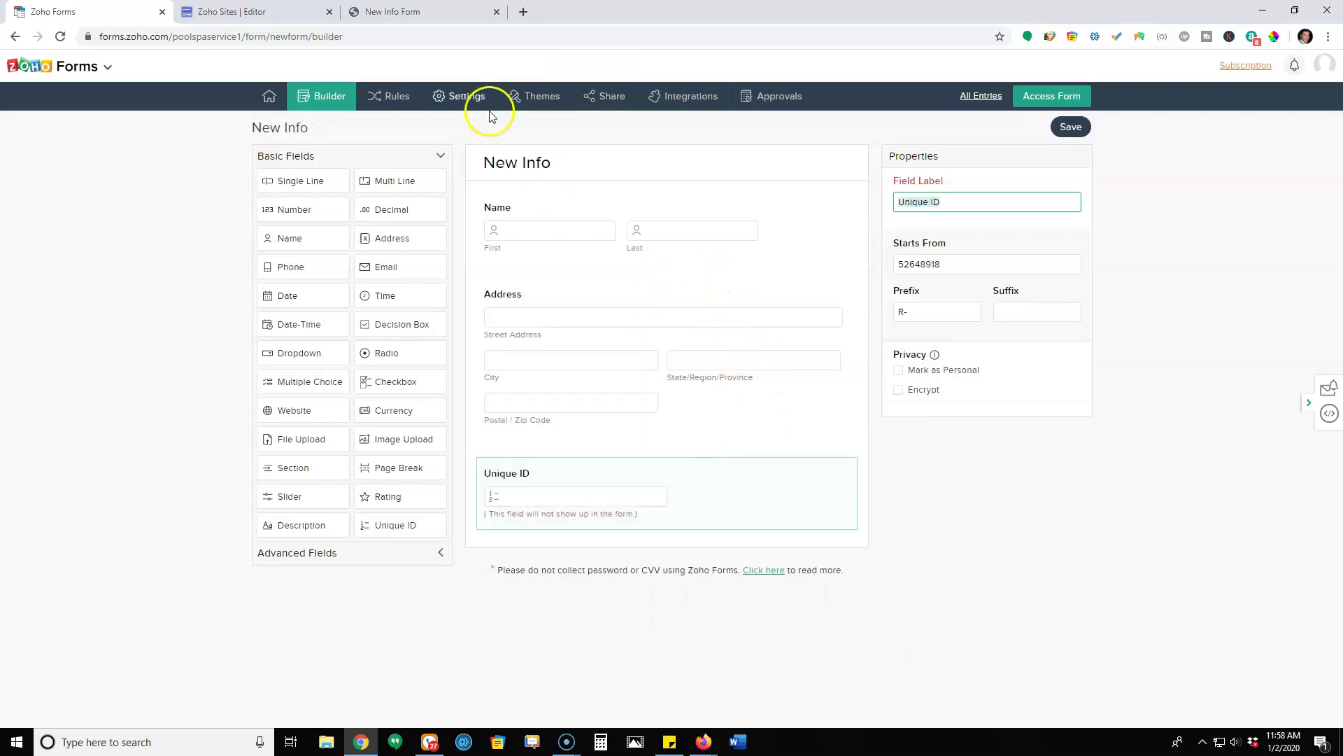
Show Acknowledgement & Redirects settings and enlarge the thank-you redirect URL box to reveal its parameters.
{"action": "left_click", "coordinate": [467, 100]}
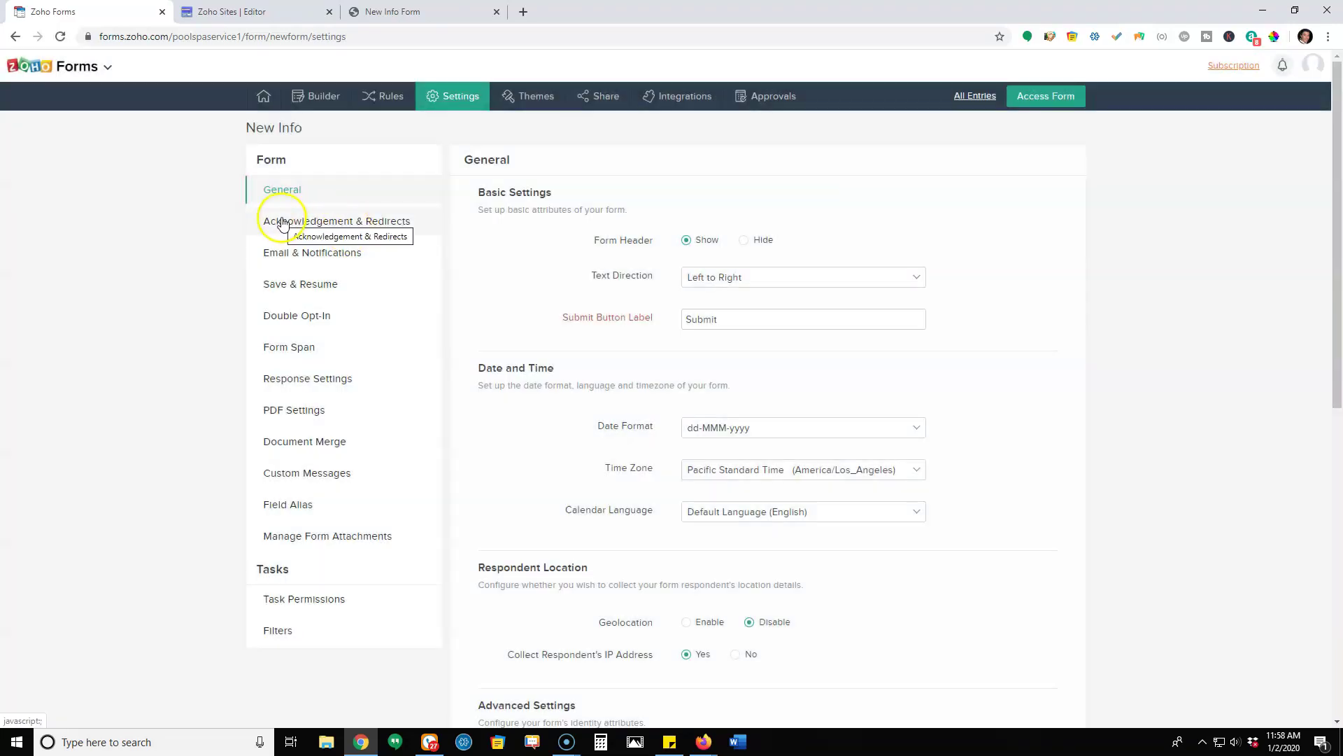
{"action": "left_click", "coordinate": [364, 222]}
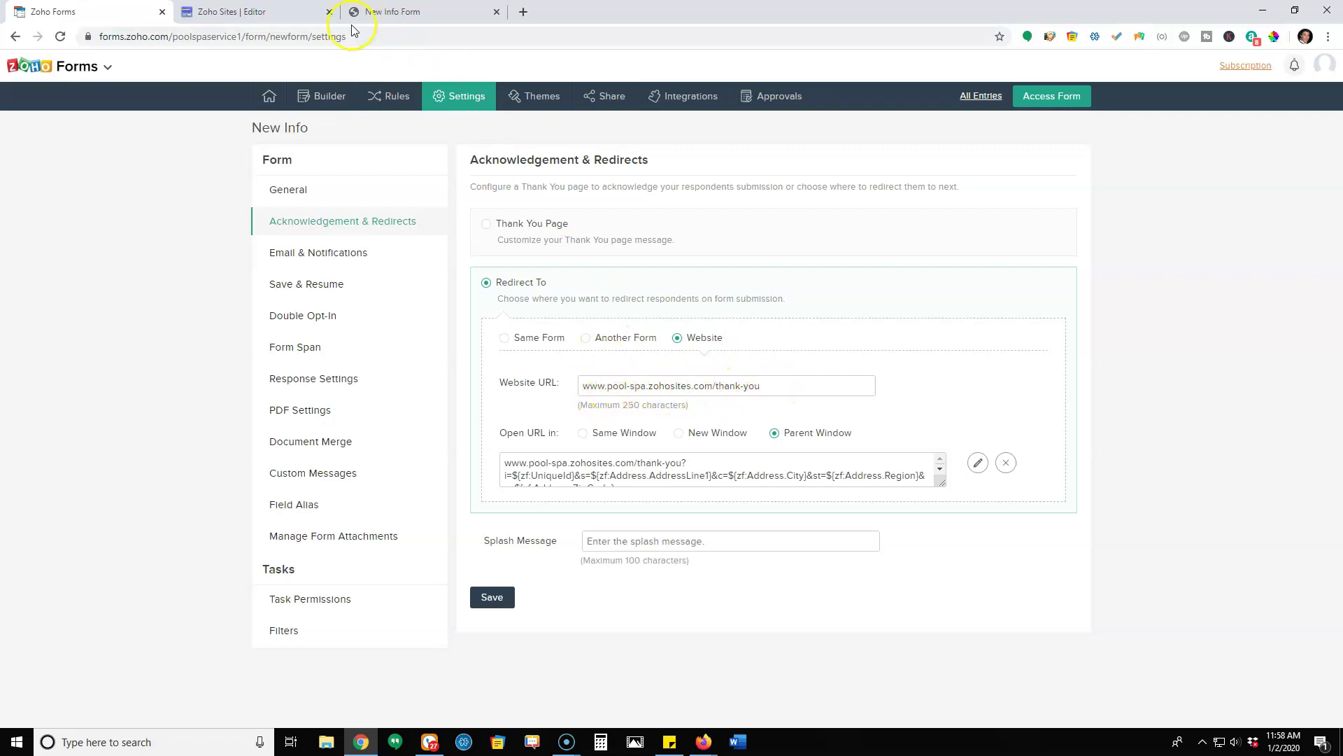
{"action": "left_click", "coordinate": [379, 11]}
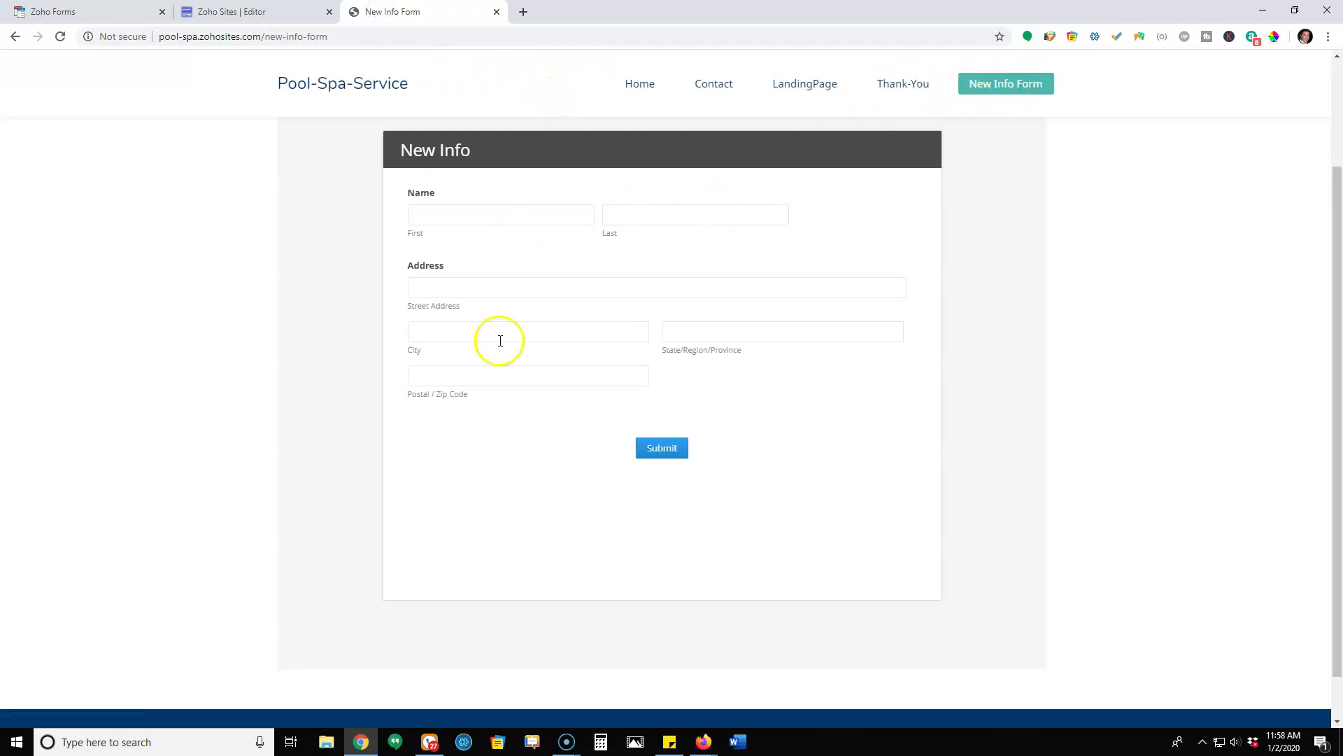
{"action": "left_click", "coordinate": [231, 10]}
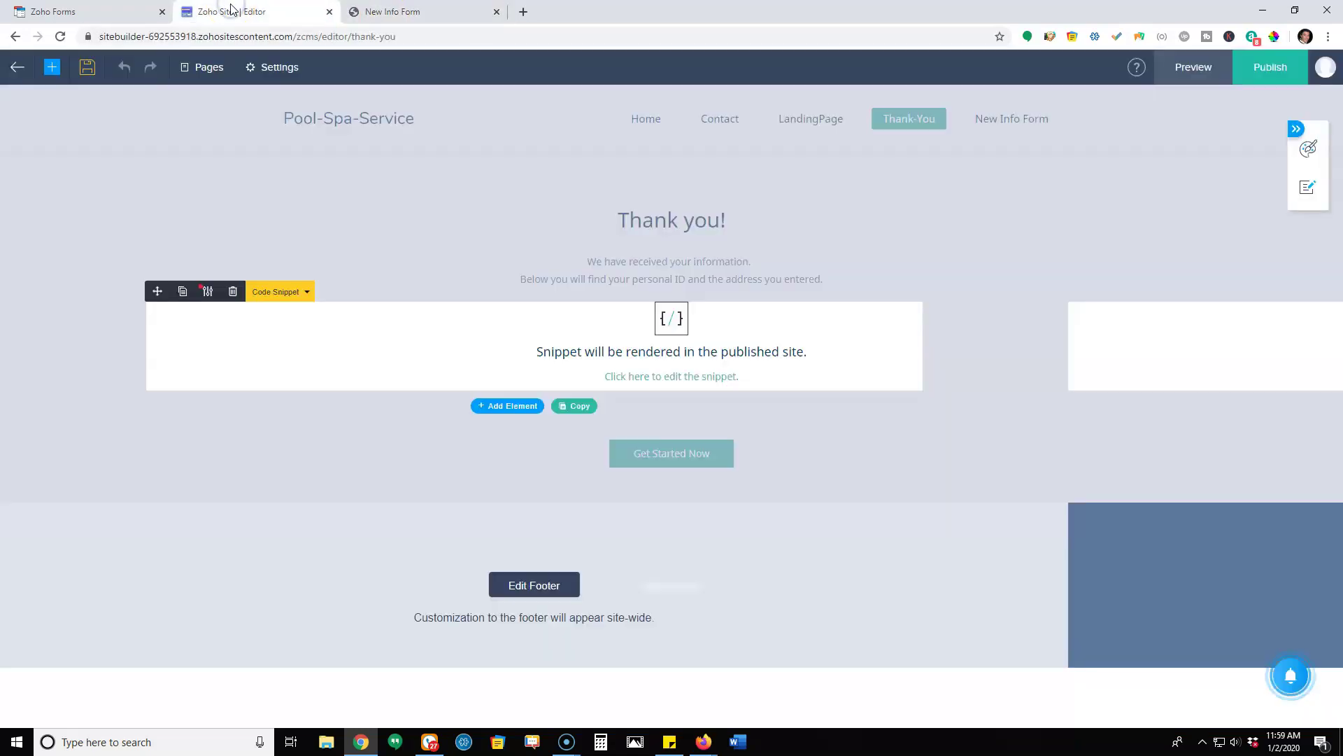
{"action": "left_click", "coordinate": [123, 12]}
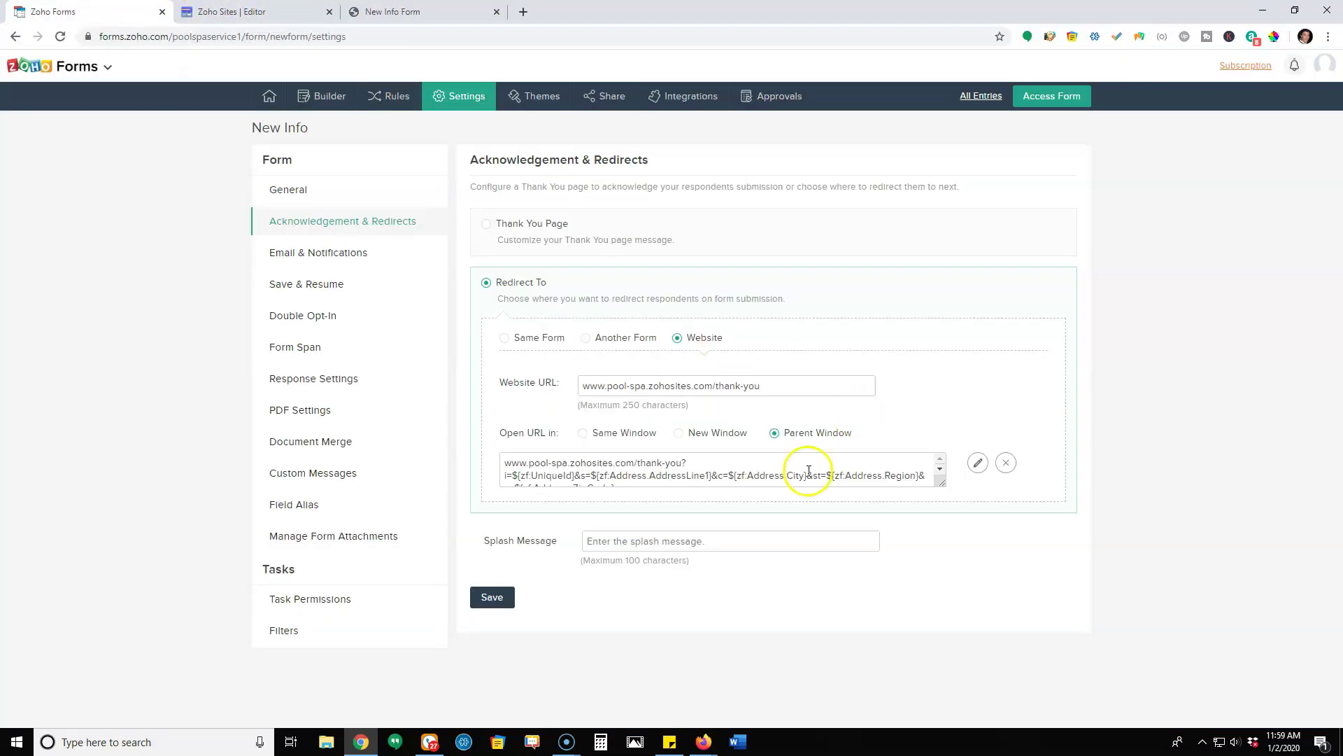
{"action": "left_click_drag", "start_coordinate": [943, 488], "coordinate": [942, 552]}
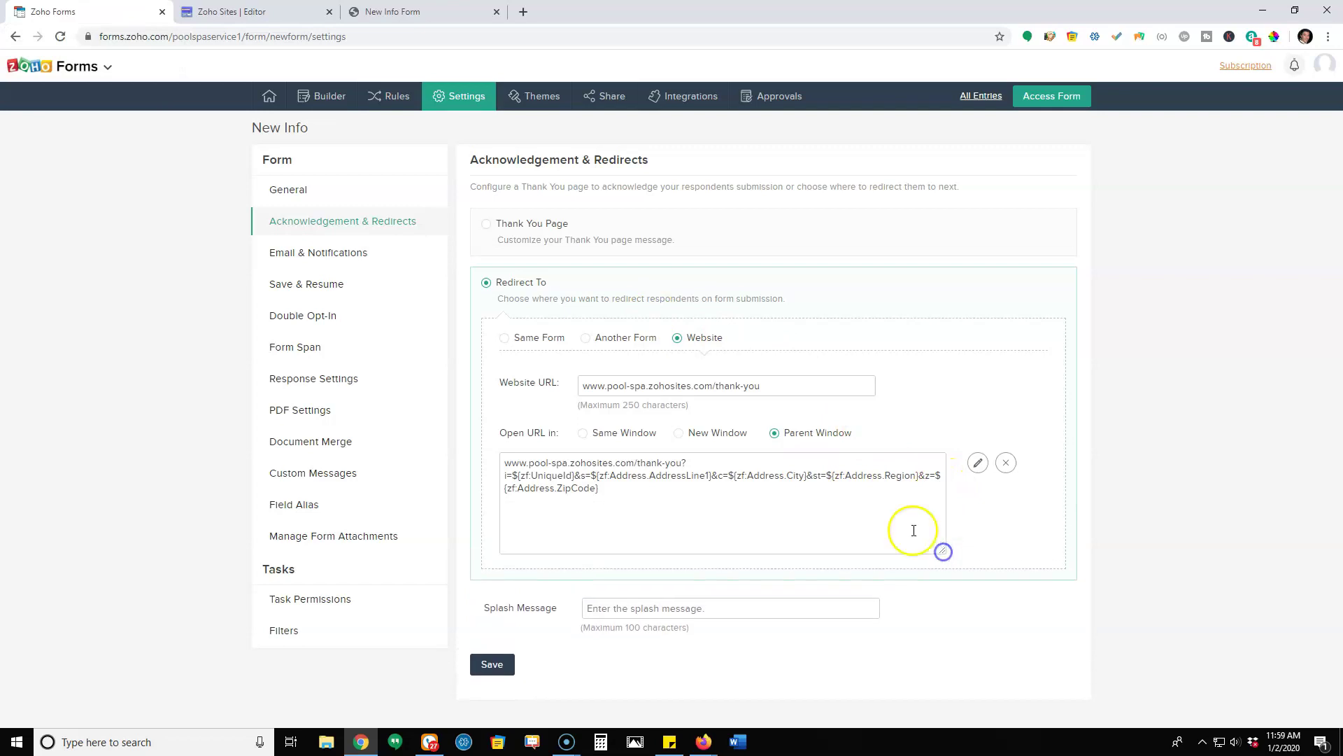
{"action": "left_click", "coordinate": [979, 464]}
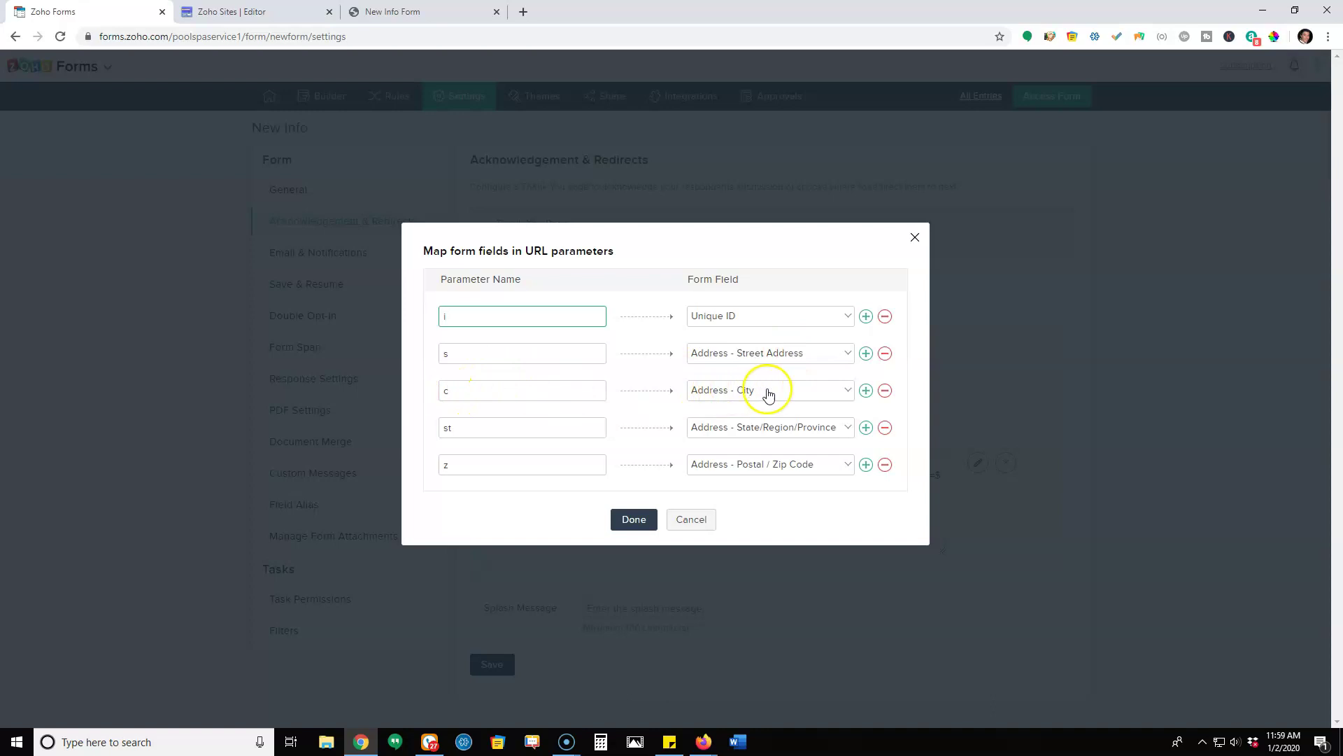
{"action": "left_click", "coordinate": [816, 354]}
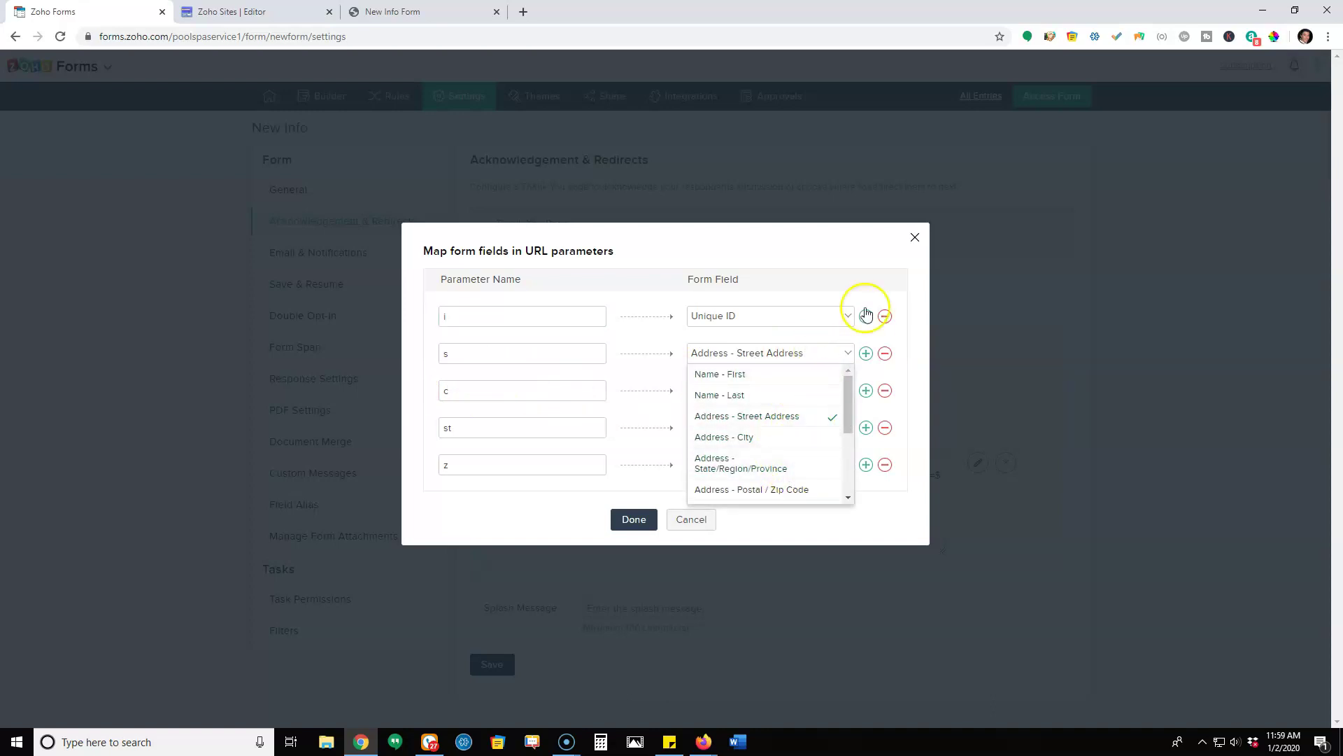
{"action": "left_click", "coordinate": [864, 283]}
{"action": "left_click", "coordinate": [693, 520]}
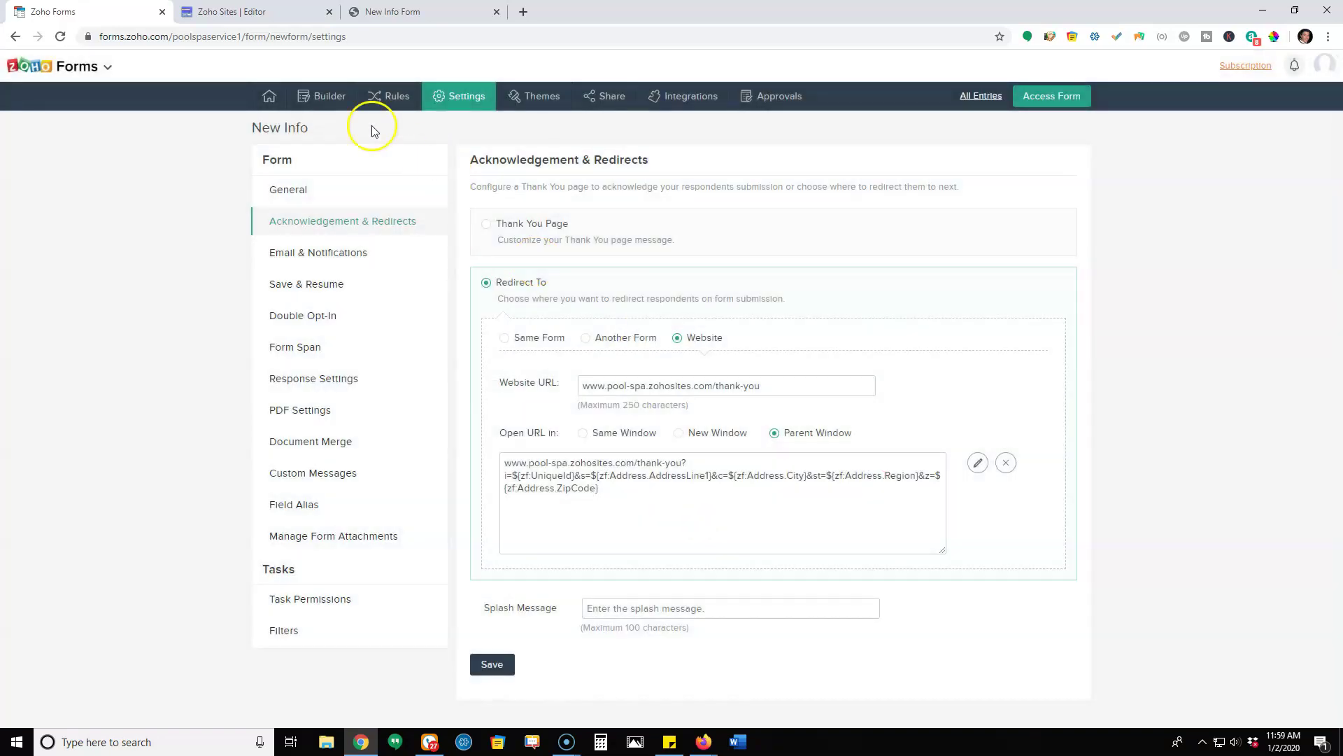
{"action": "left_click", "coordinate": [325, 96]}
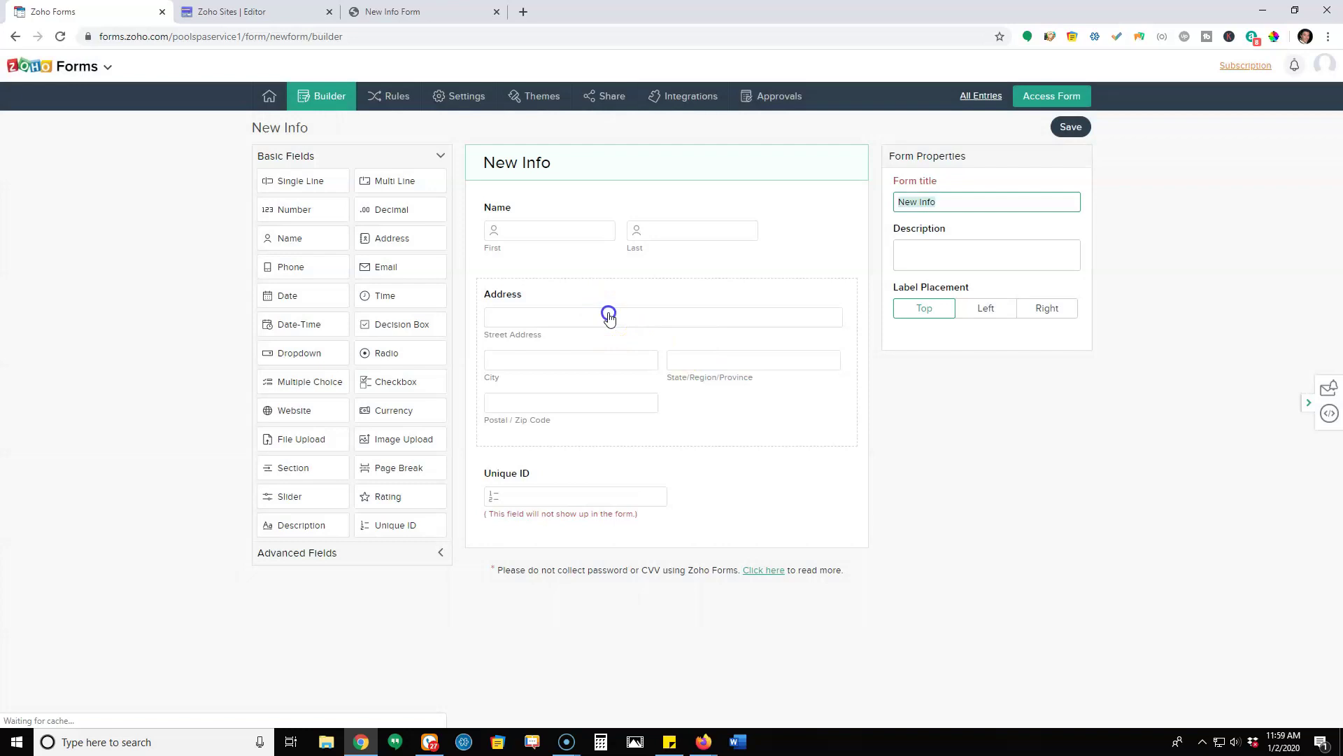
{"action": "left_click", "coordinate": [609, 316]}
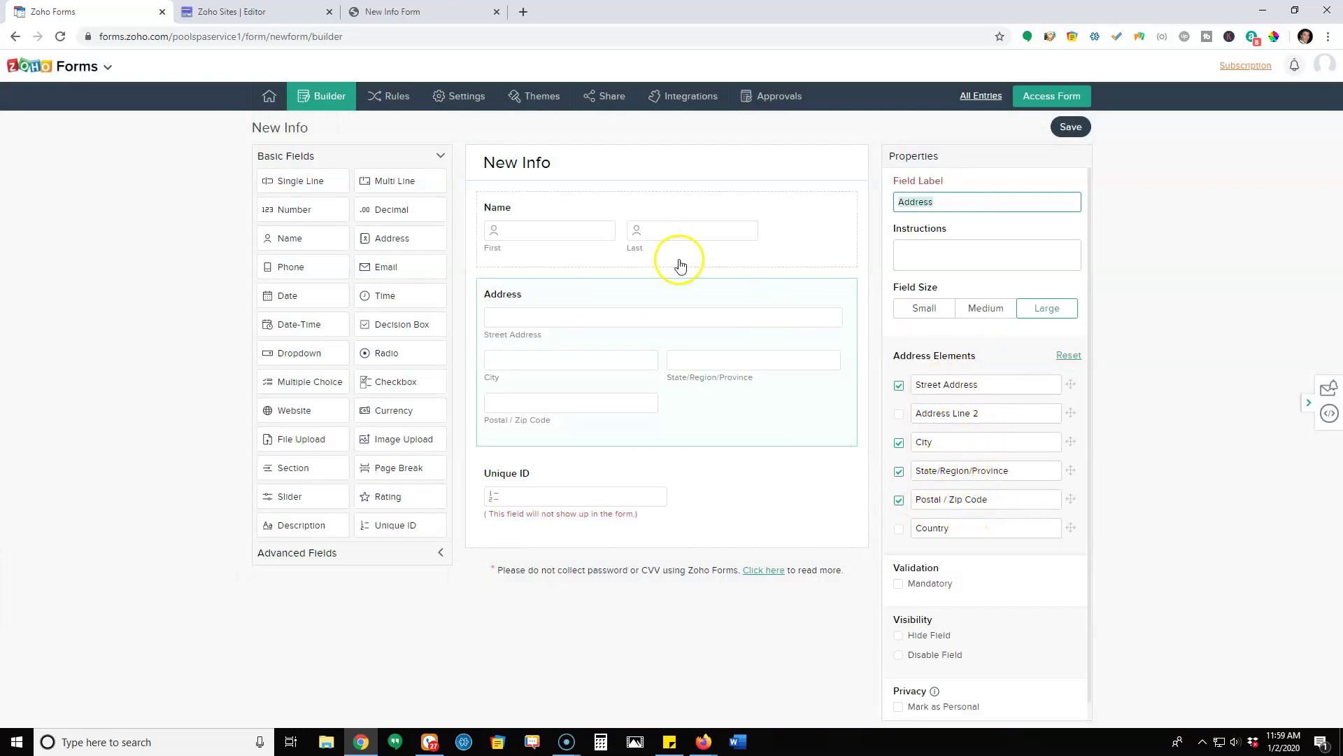
{"action": "left_click", "coordinate": [459, 95]}
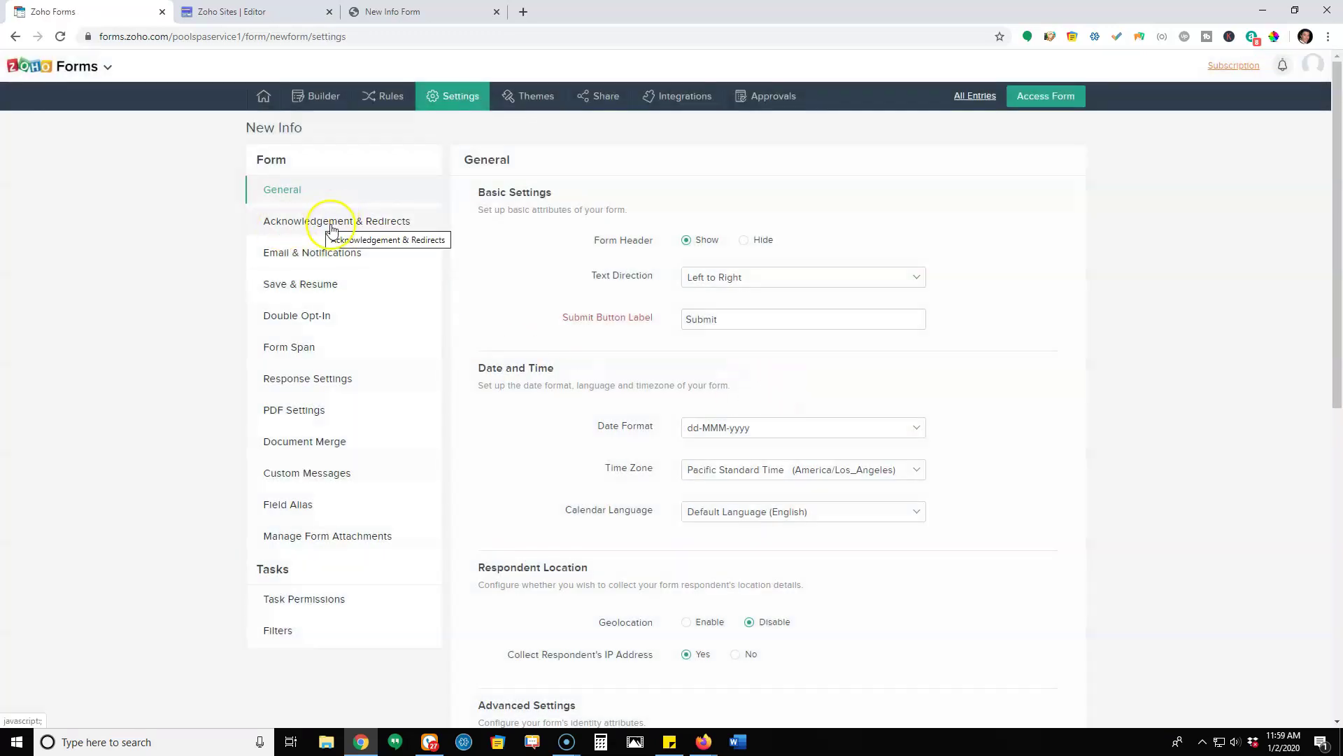
{"action": "left_click", "coordinate": [360, 222]}
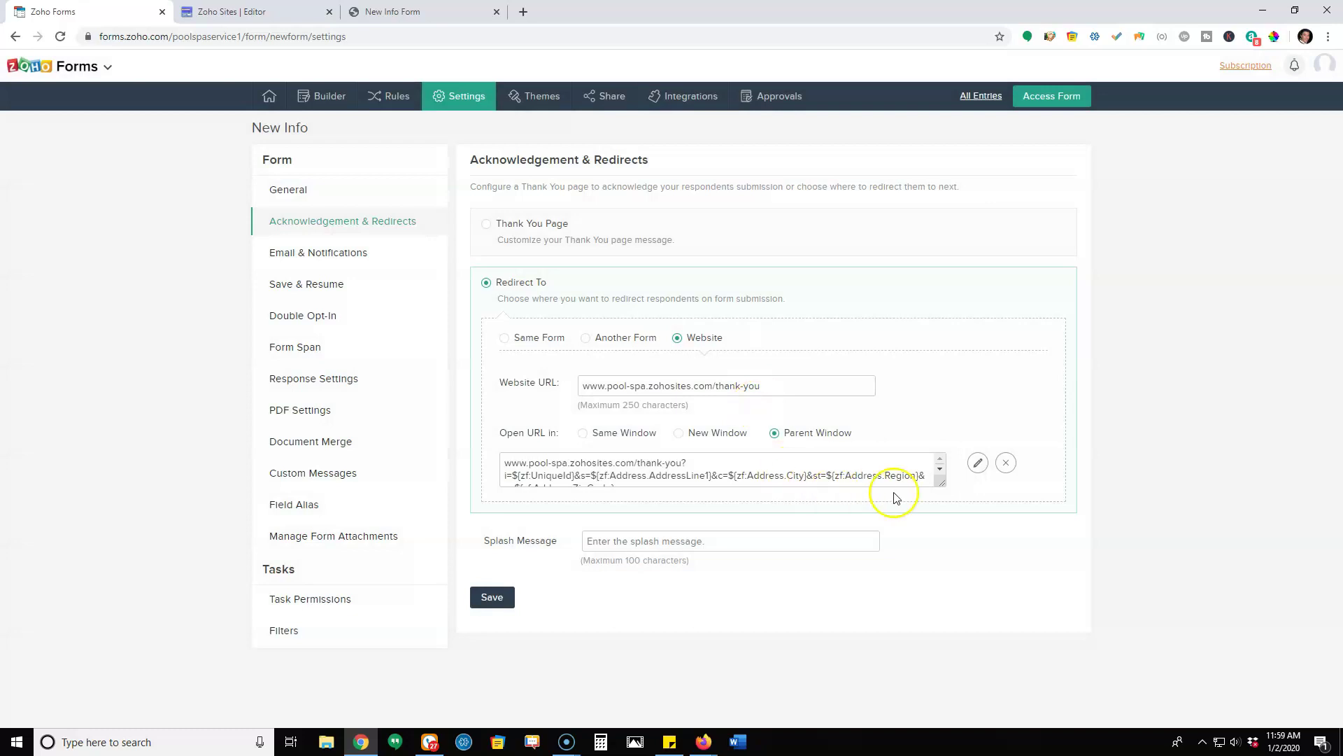
{"action": "left_click_drag", "start_coordinate": [941, 487], "coordinate": [937, 541]}
{"action": "left_click", "coordinate": [978, 463]}
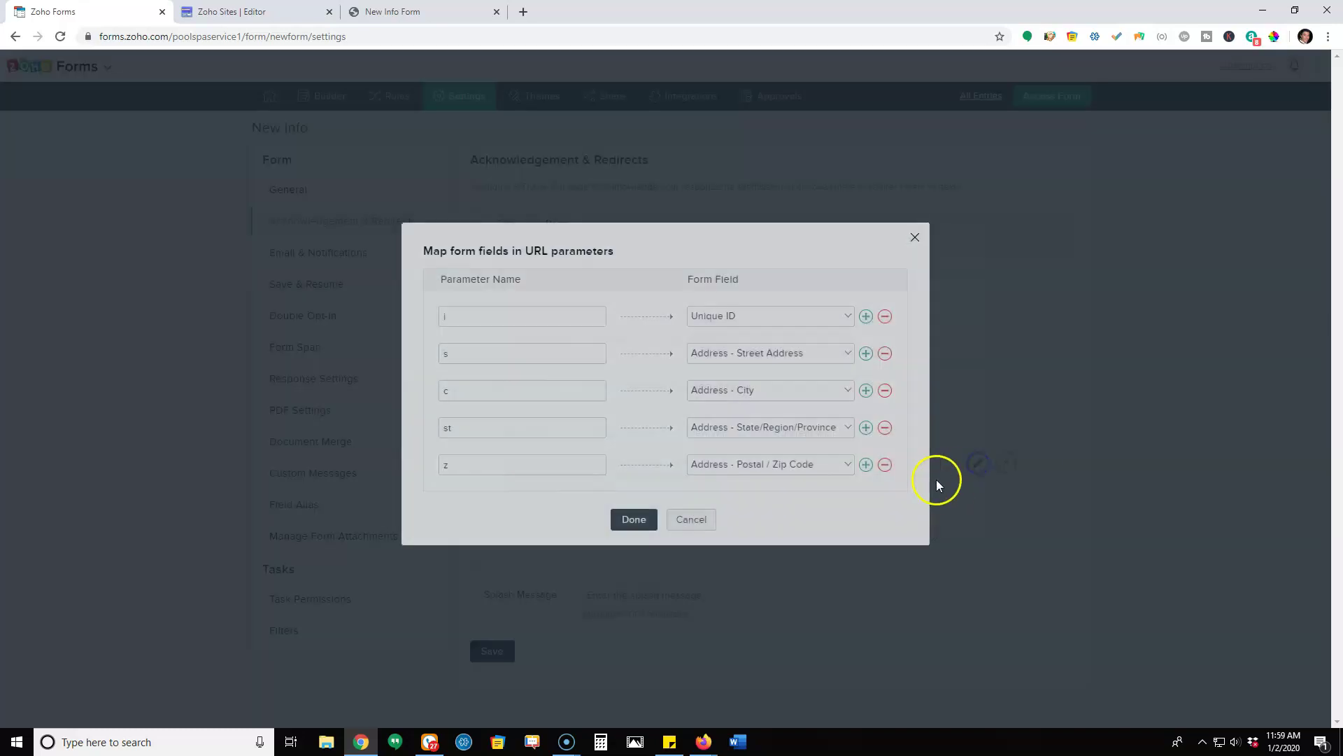
{"action": "left_click", "coordinate": [807, 361]}
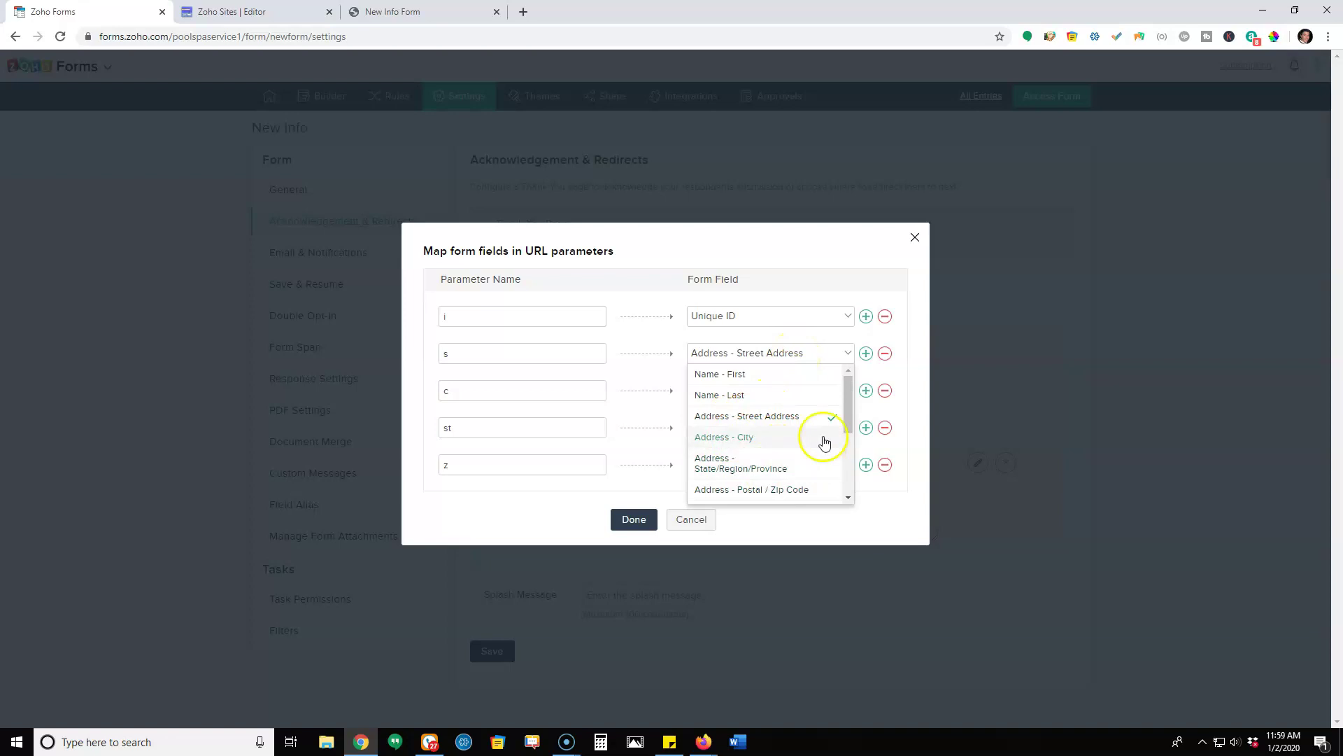
{"action": "left_click", "coordinate": [820, 278]}
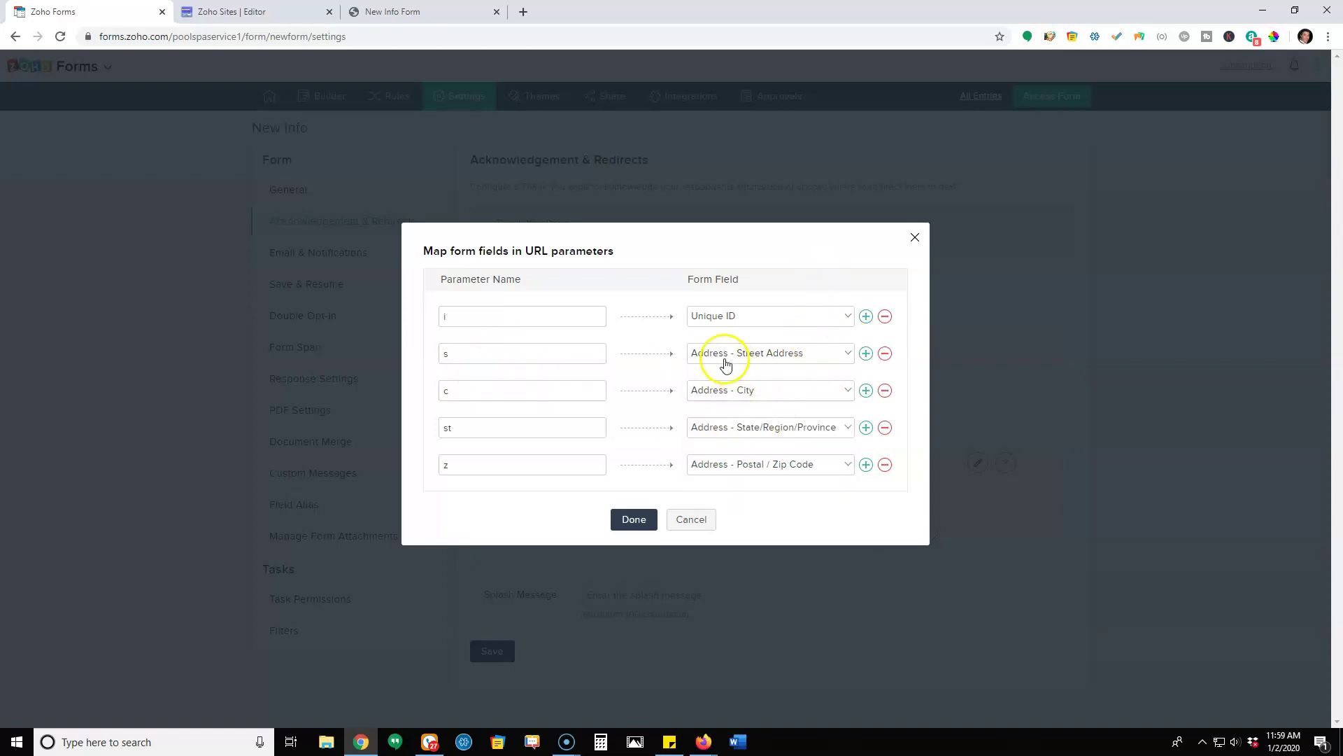
{"action": "left_click", "coordinate": [449, 355]}
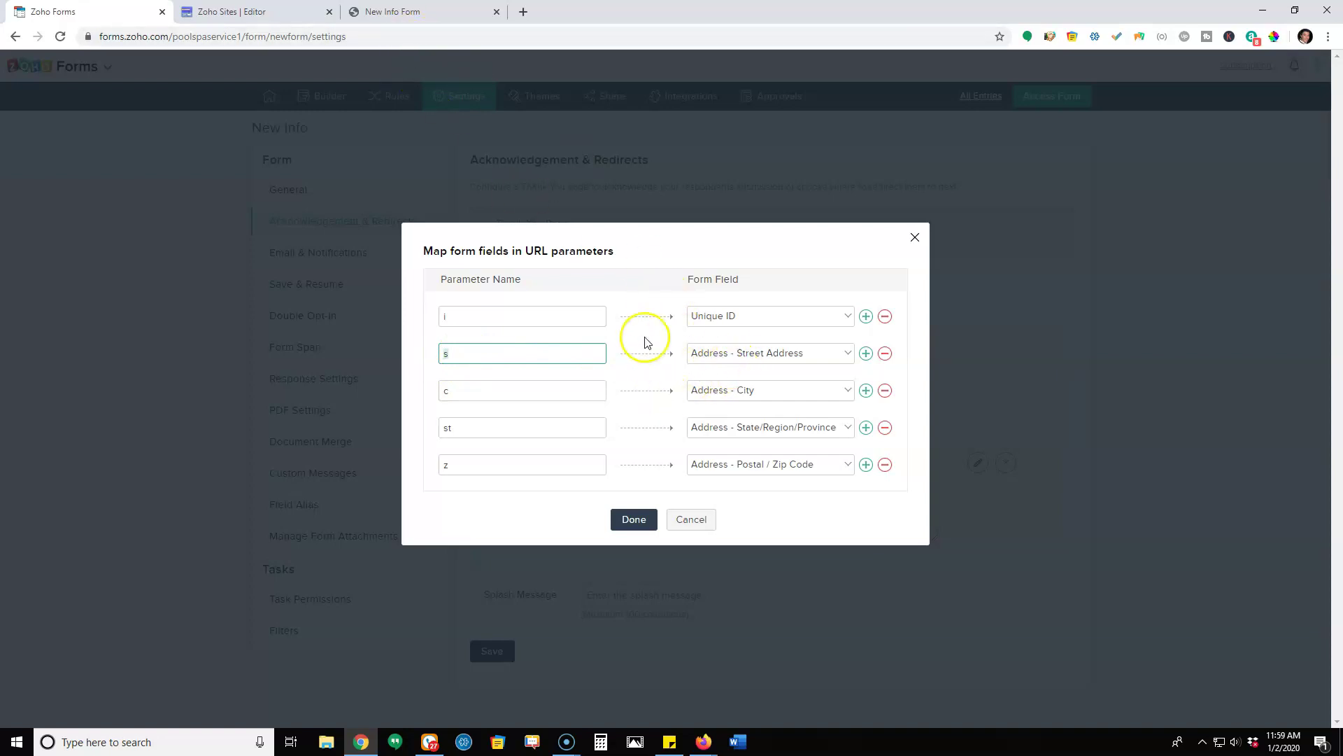
{"action": "left_click", "coordinate": [420, 12]}
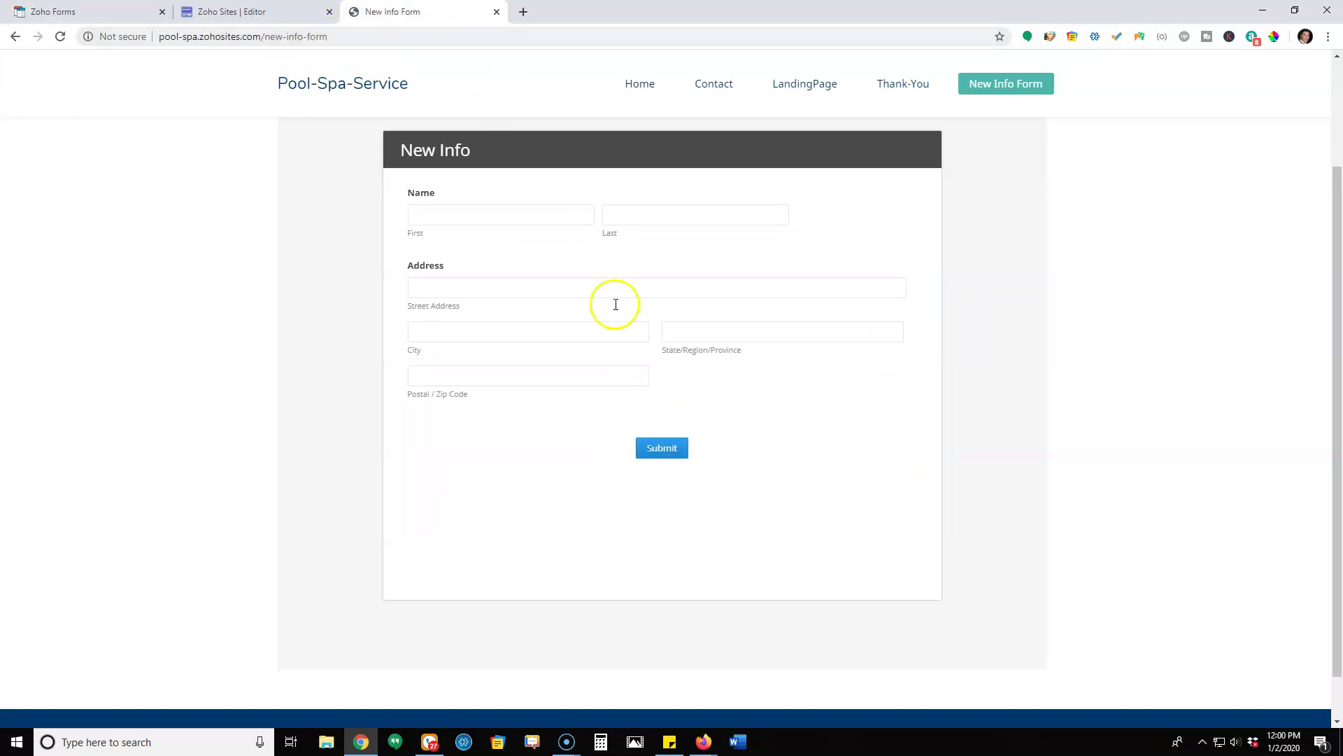
{"action": "left_click", "coordinate": [83, 11]}
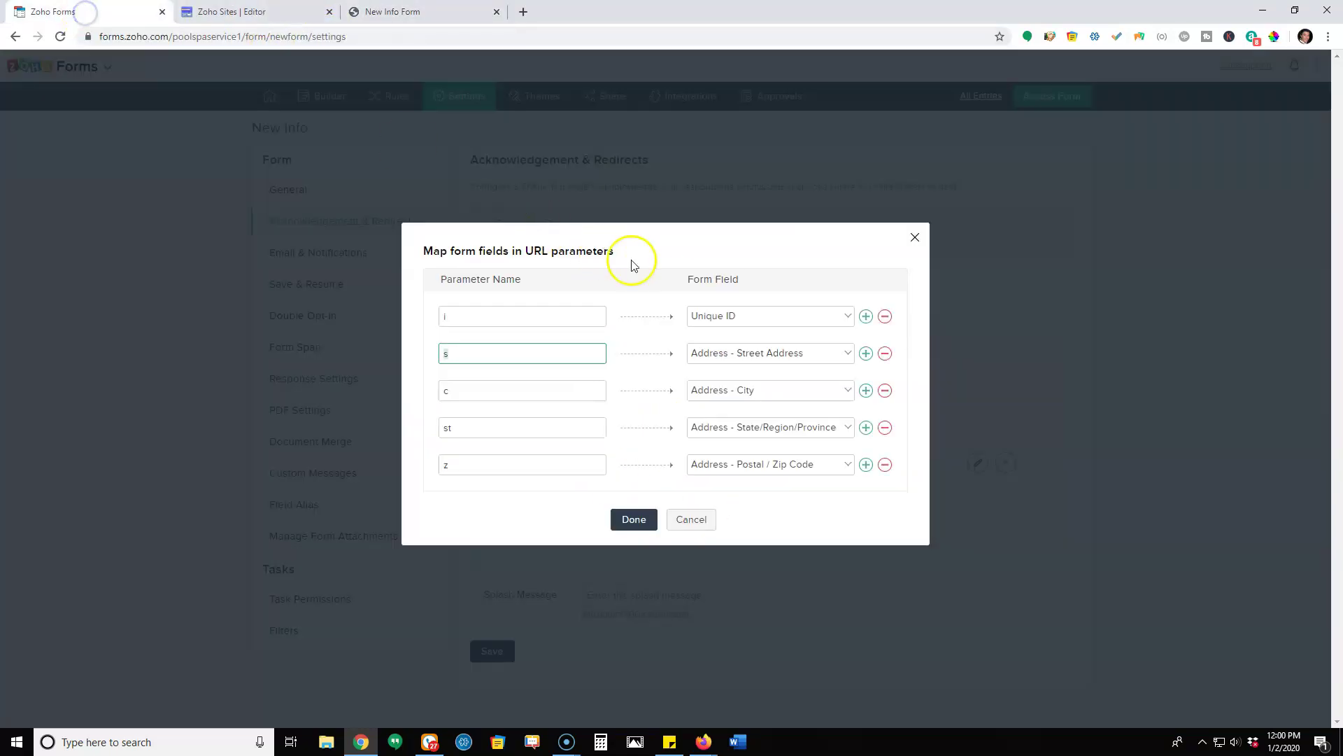
{"action": "left_click", "coordinate": [691, 517]}
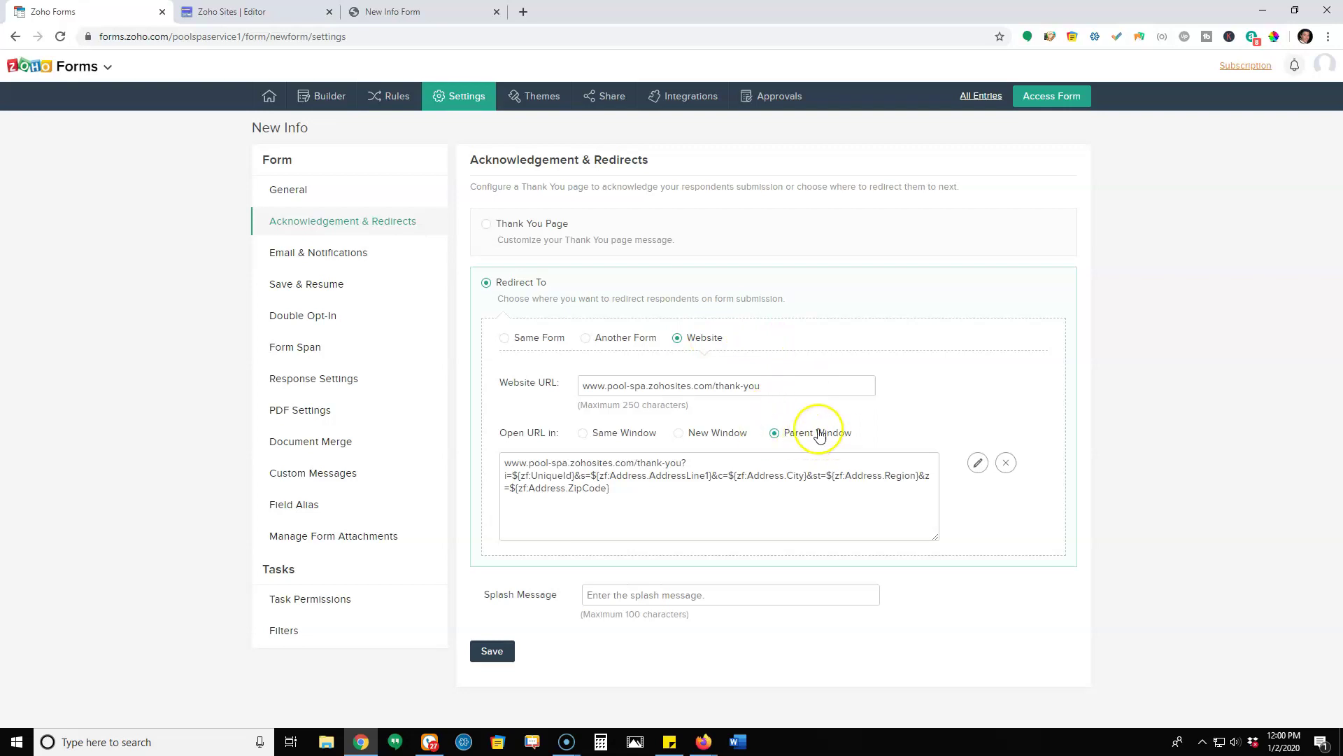
Compare the redirect settings against the live New Info form page, ending on the empty form.
{"action": "left_click", "coordinate": [413, 12]}
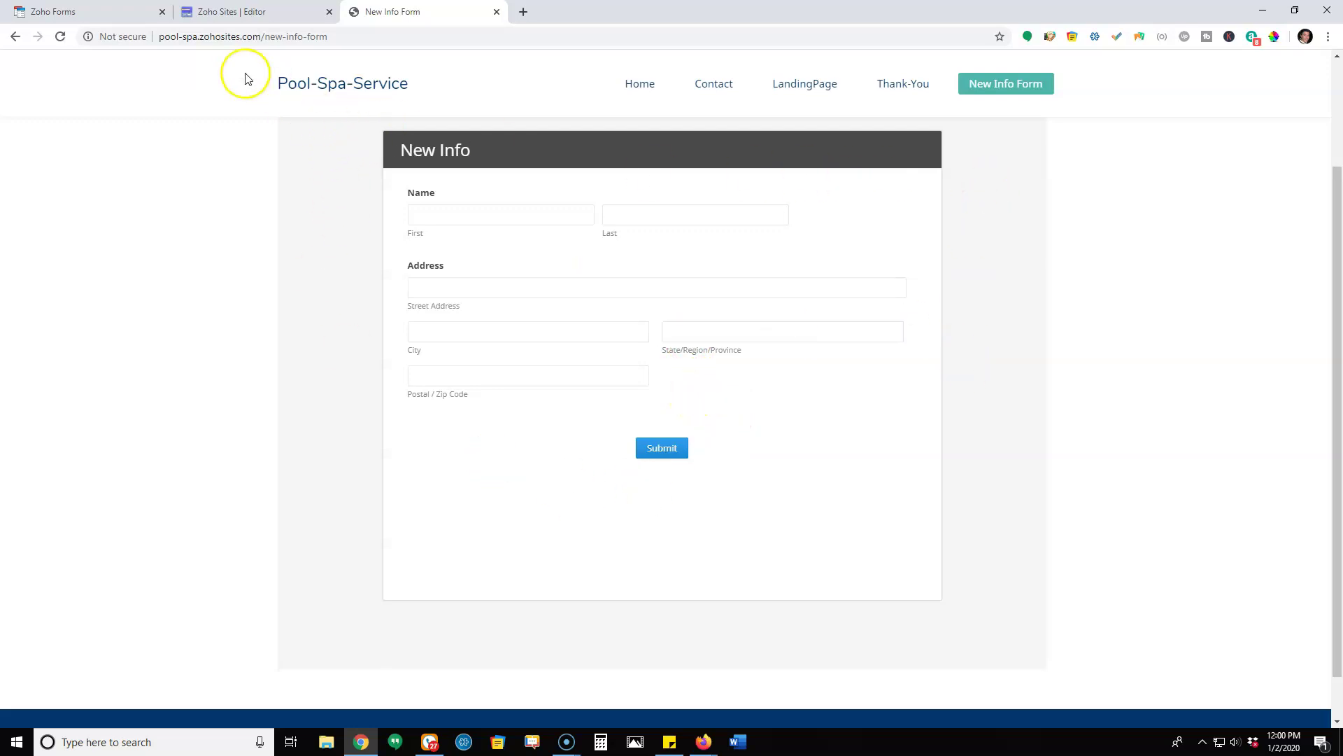
{"action": "left_click", "coordinate": [111, 11]}
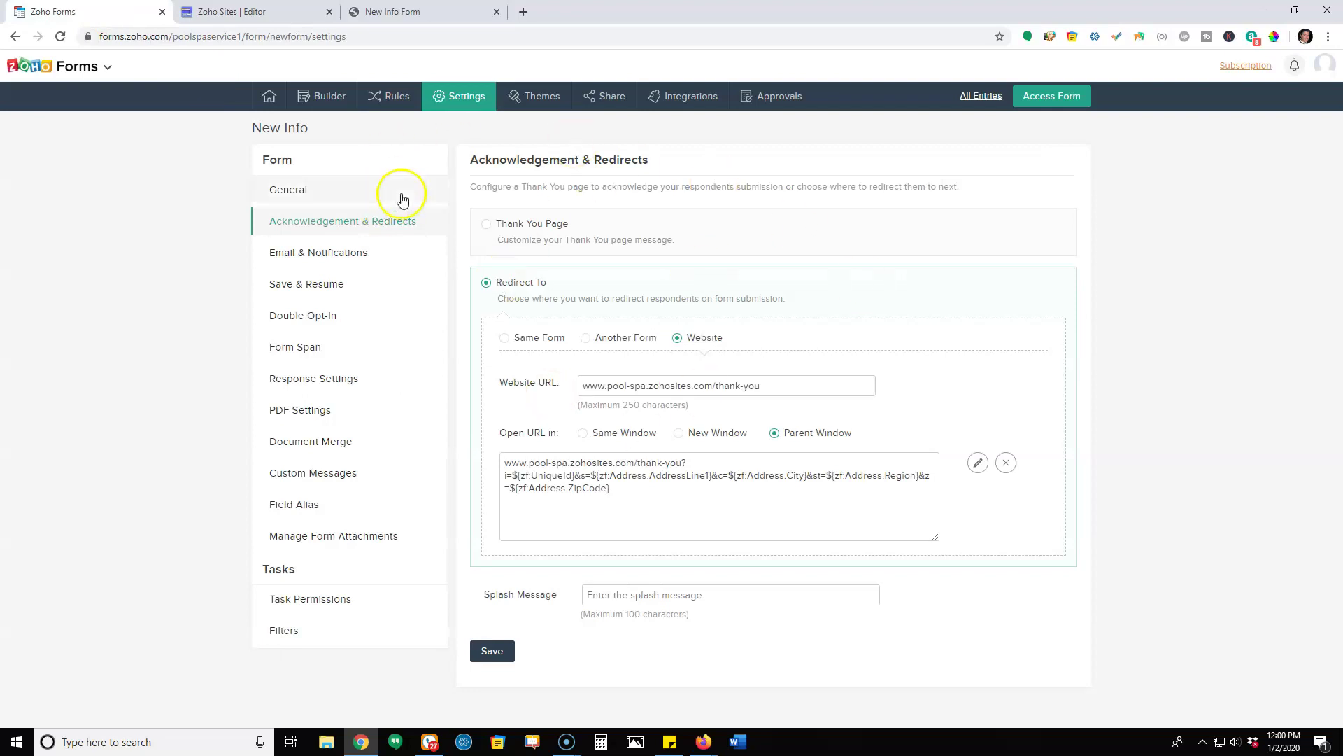
{"action": "left_click", "coordinate": [404, 12]}
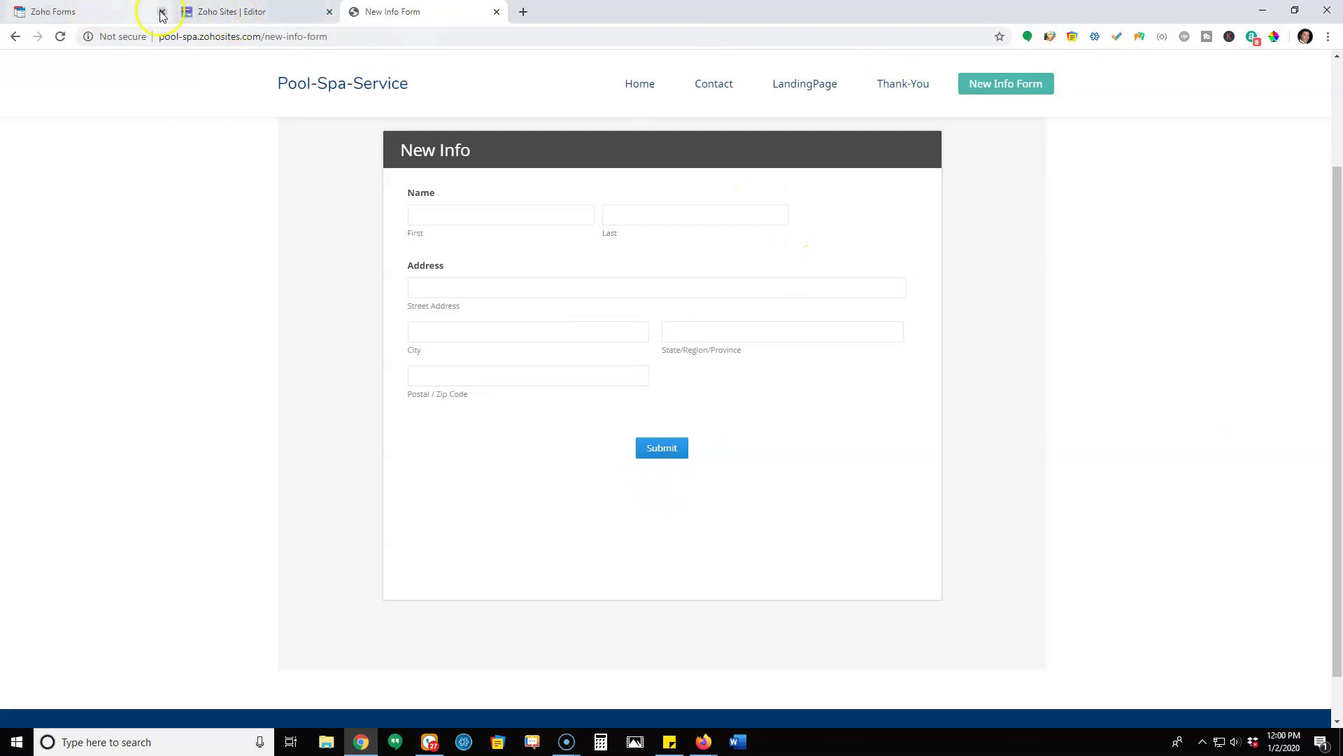
{"action": "left_click", "coordinate": [94, 12]}
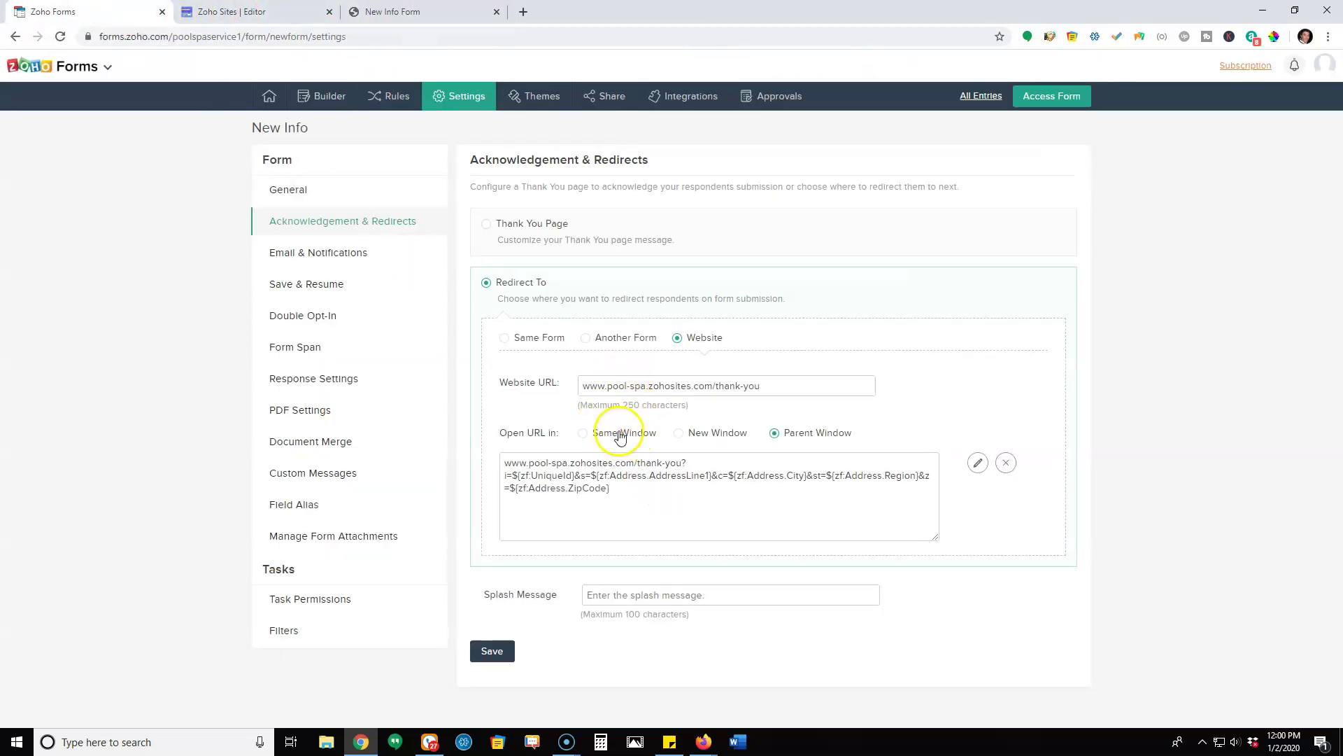
{"action": "left_click", "coordinate": [411, 12]}
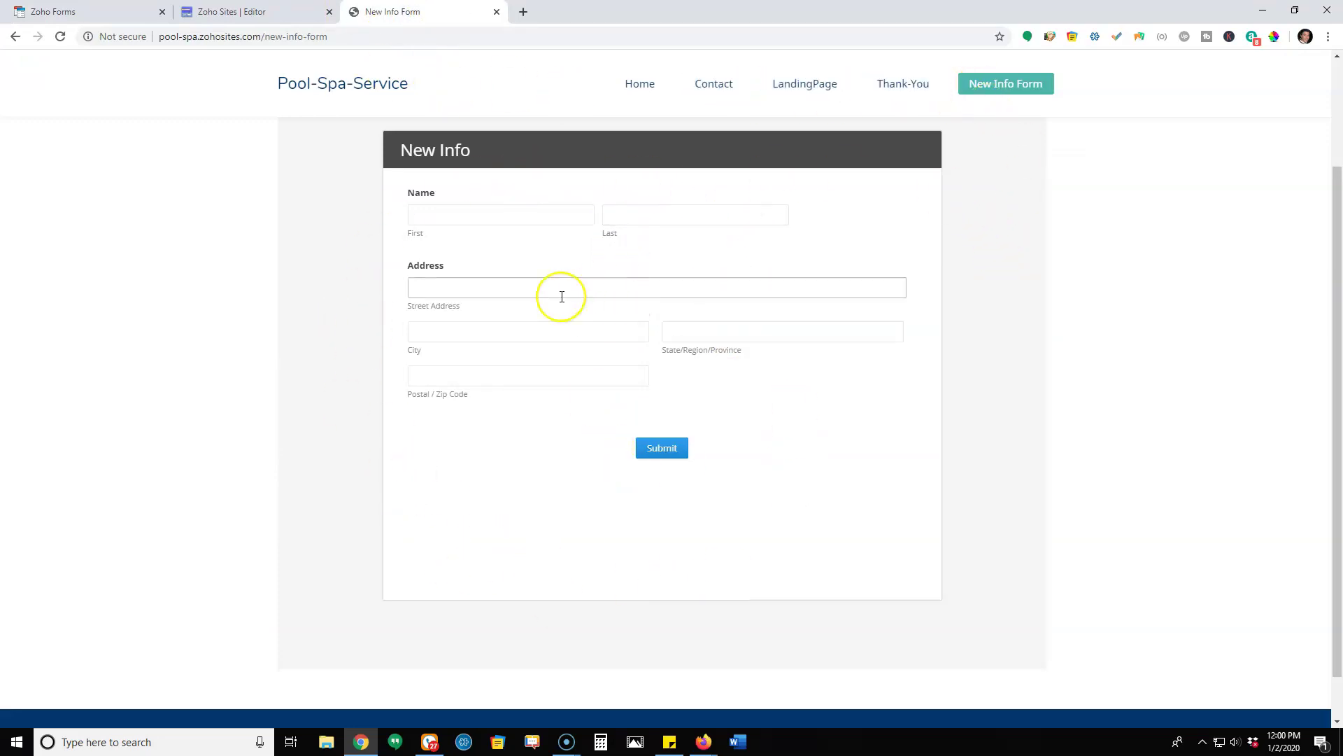
{"action": "left_click", "coordinate": [82, 13]}
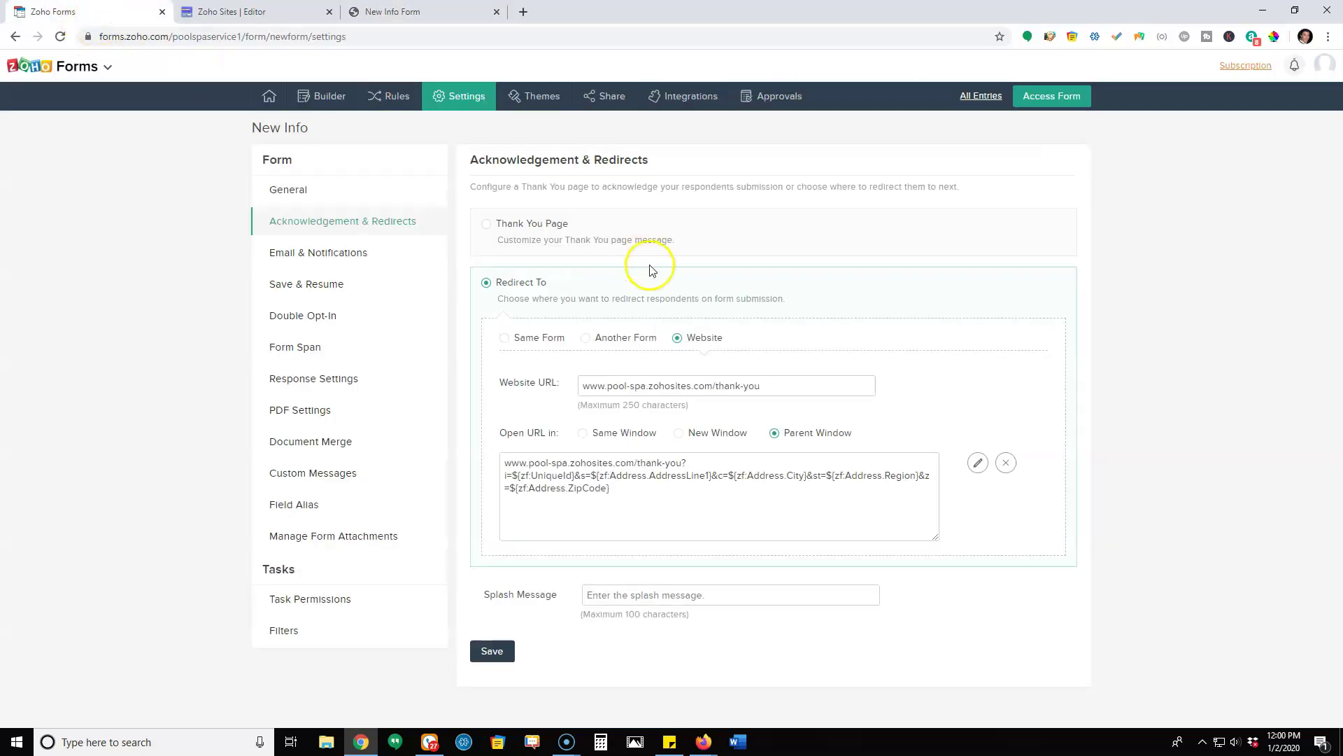
{"action": "left_click", "coordinate": [426, 13]}
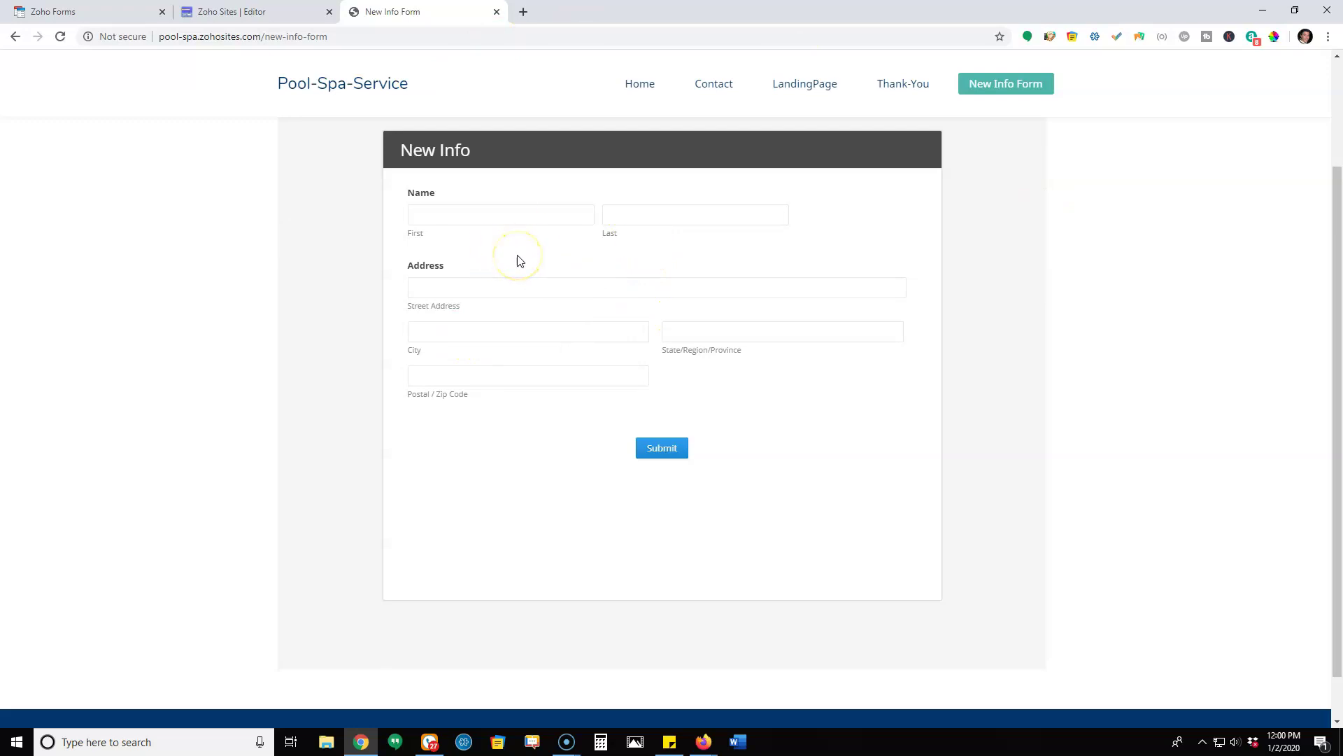
{"action": "left_click", "coordinate": [597, 288]}
{"action": "left_click", "coordinate": [604, 252]}
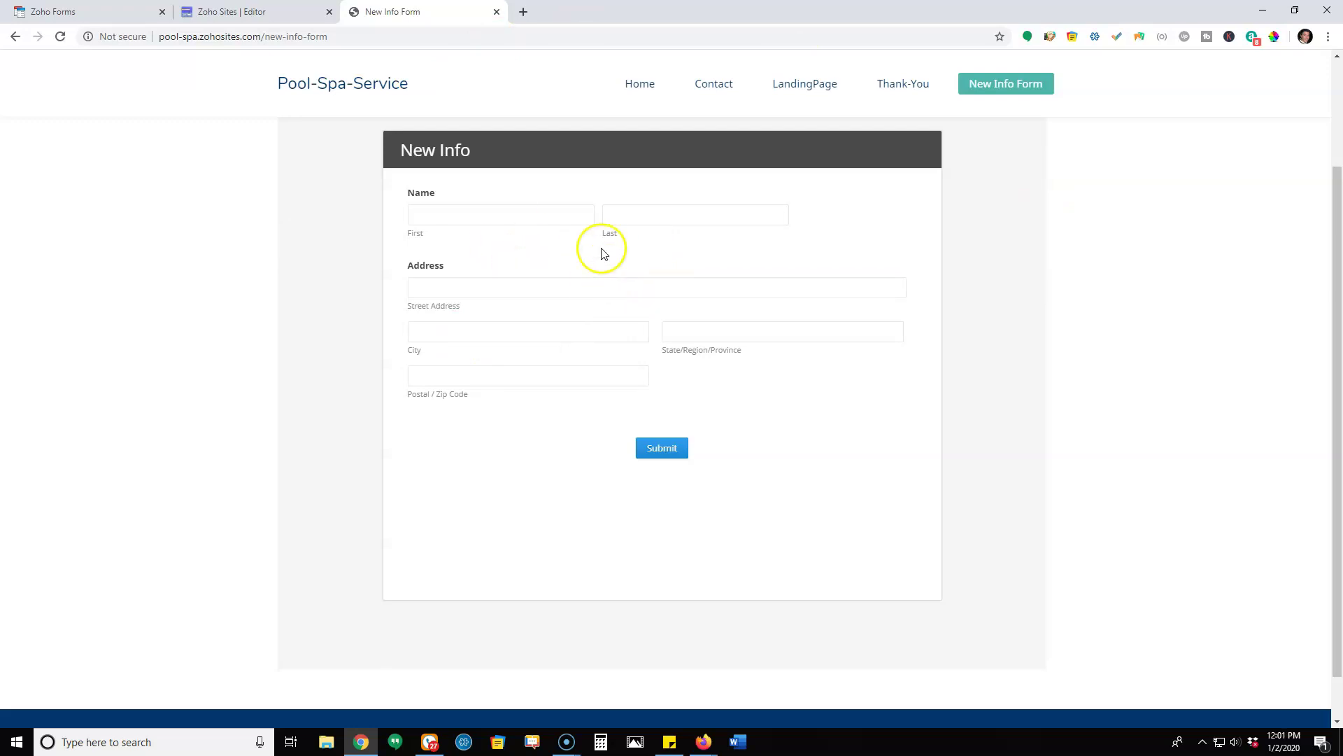
{"action": "left_click", "coordinate": [103, 13]}
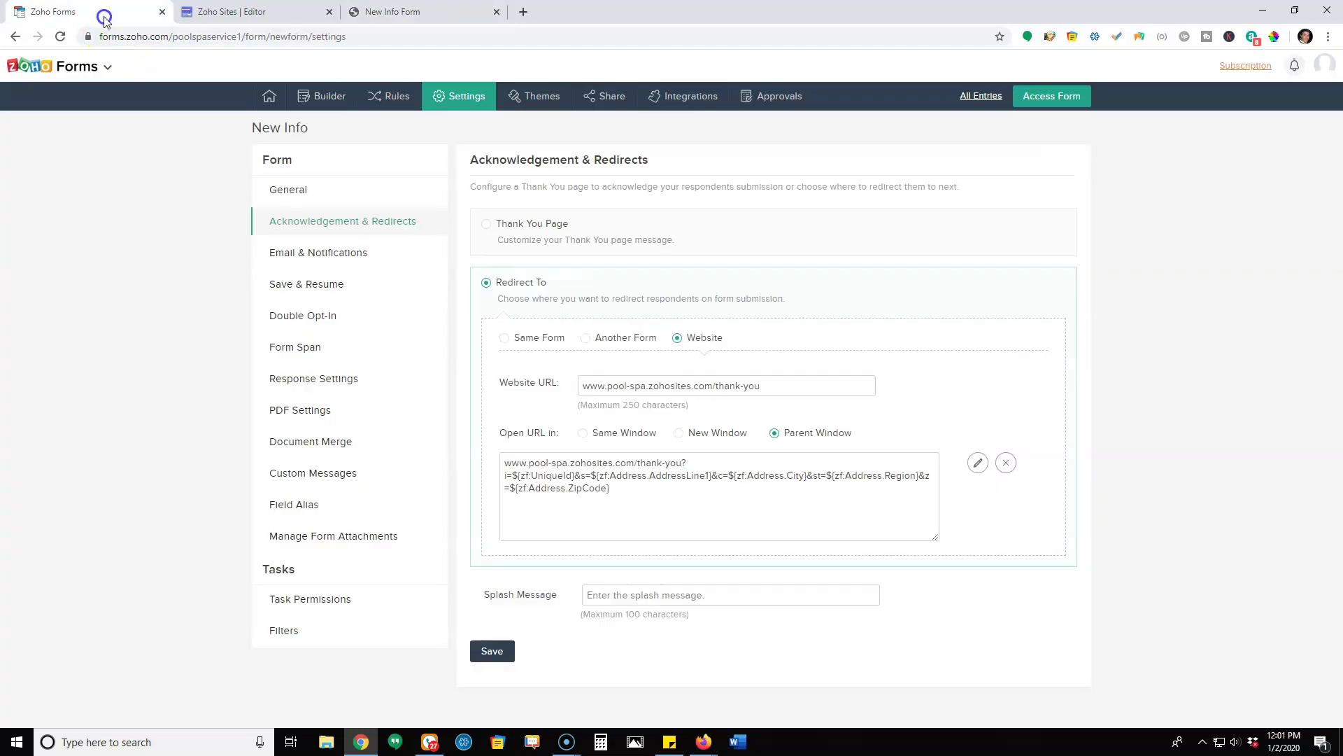
{"action": "left_click", "coordinate": [396, 13]}
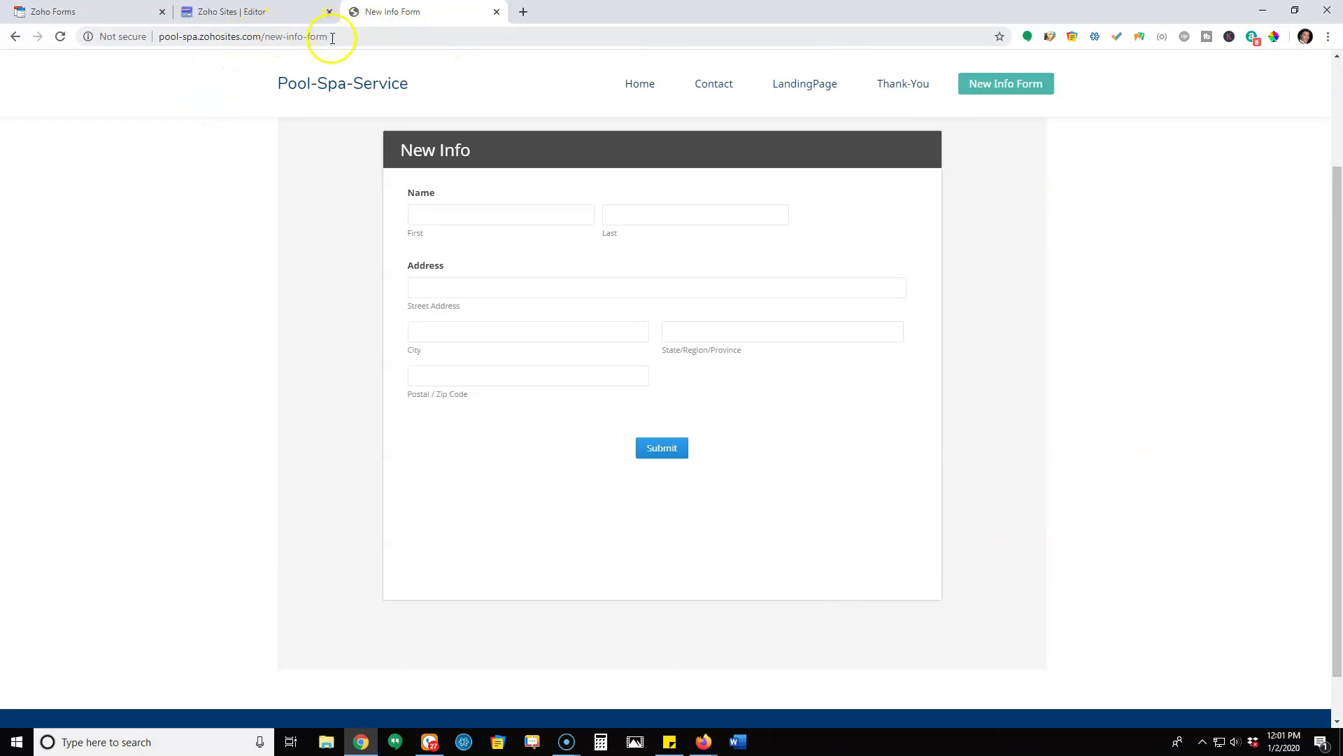
Enter a sample first name and last name in the form.
{"action": "left_click", "coordinate": [446, 215]}
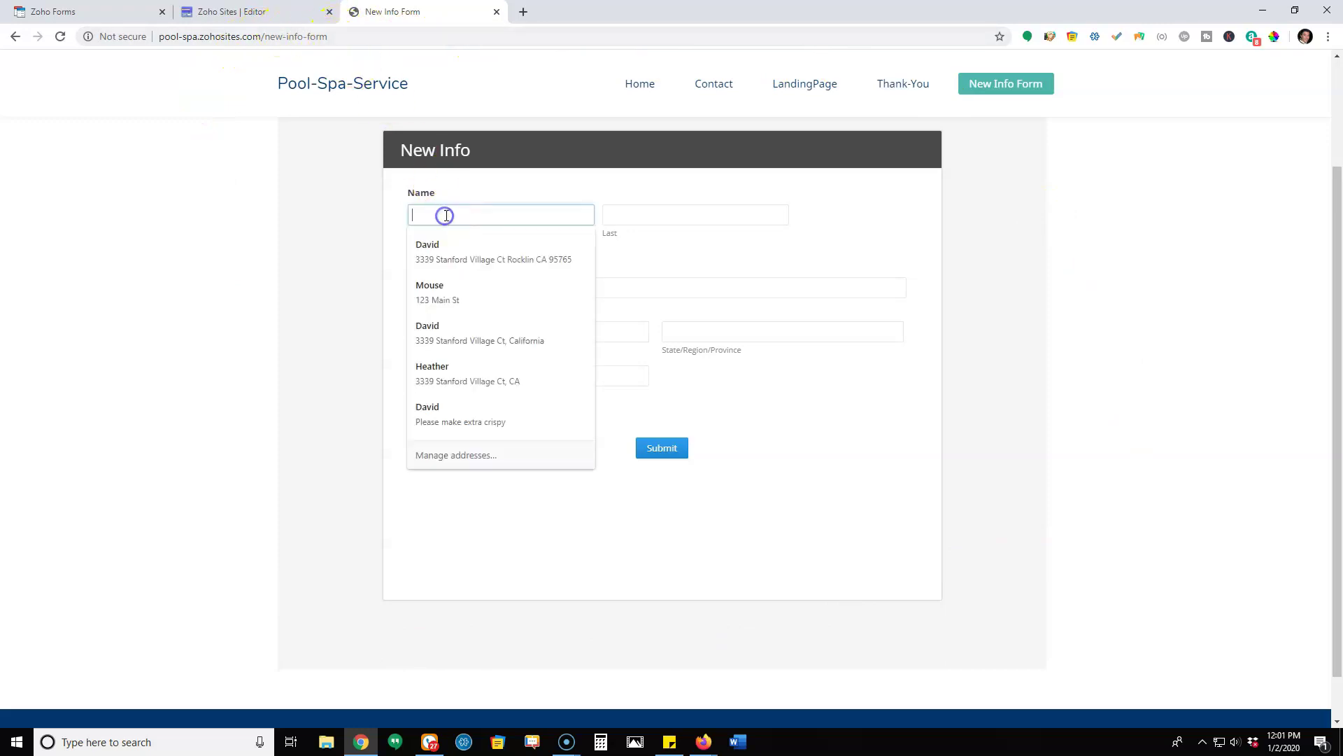
{"action": "type", "text": "Mickey"}
{"action": "key", "text": "Tab"}
{"action": "type", "text": "M"}
{"action": "key", "text": "Tab"}
Fill in the street address via the autofill suggestion, plus the city and zip code.
{"action": "type", "text": "123"}
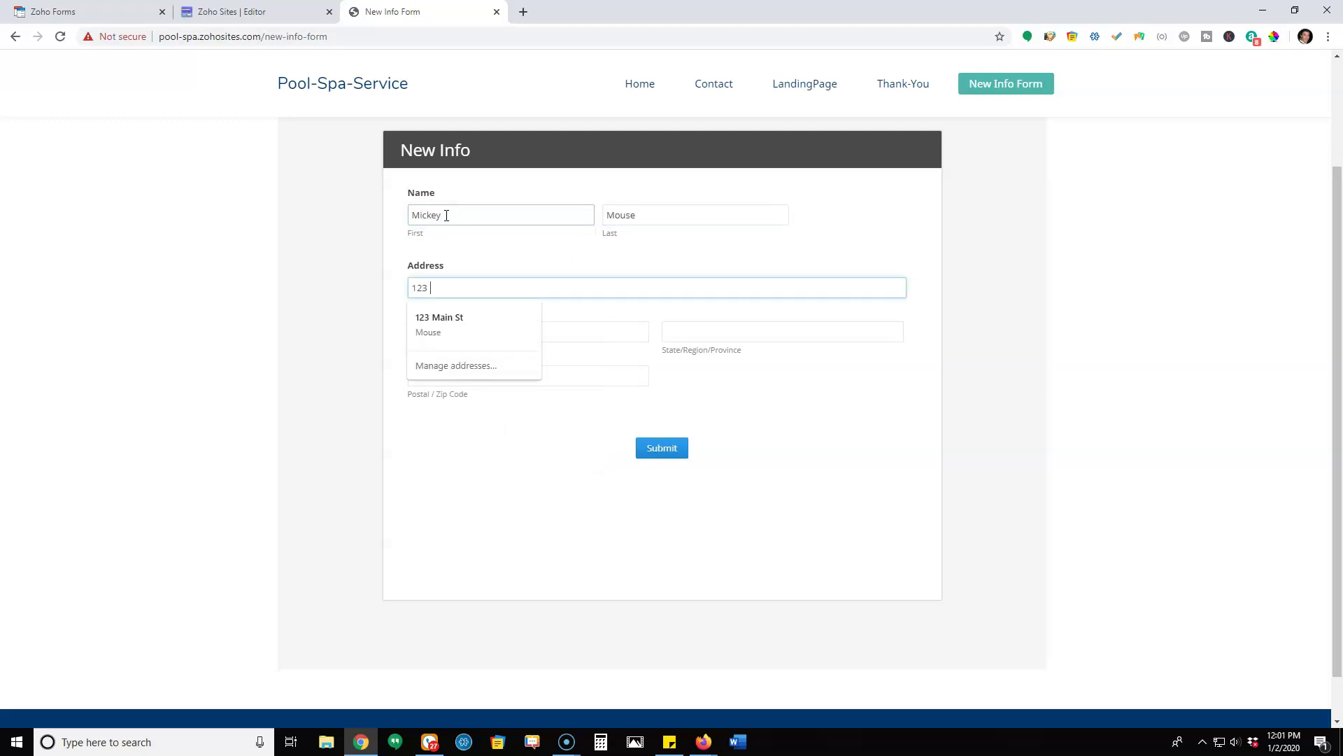
{"action": "left_click", "coordinate": [461, 325]}
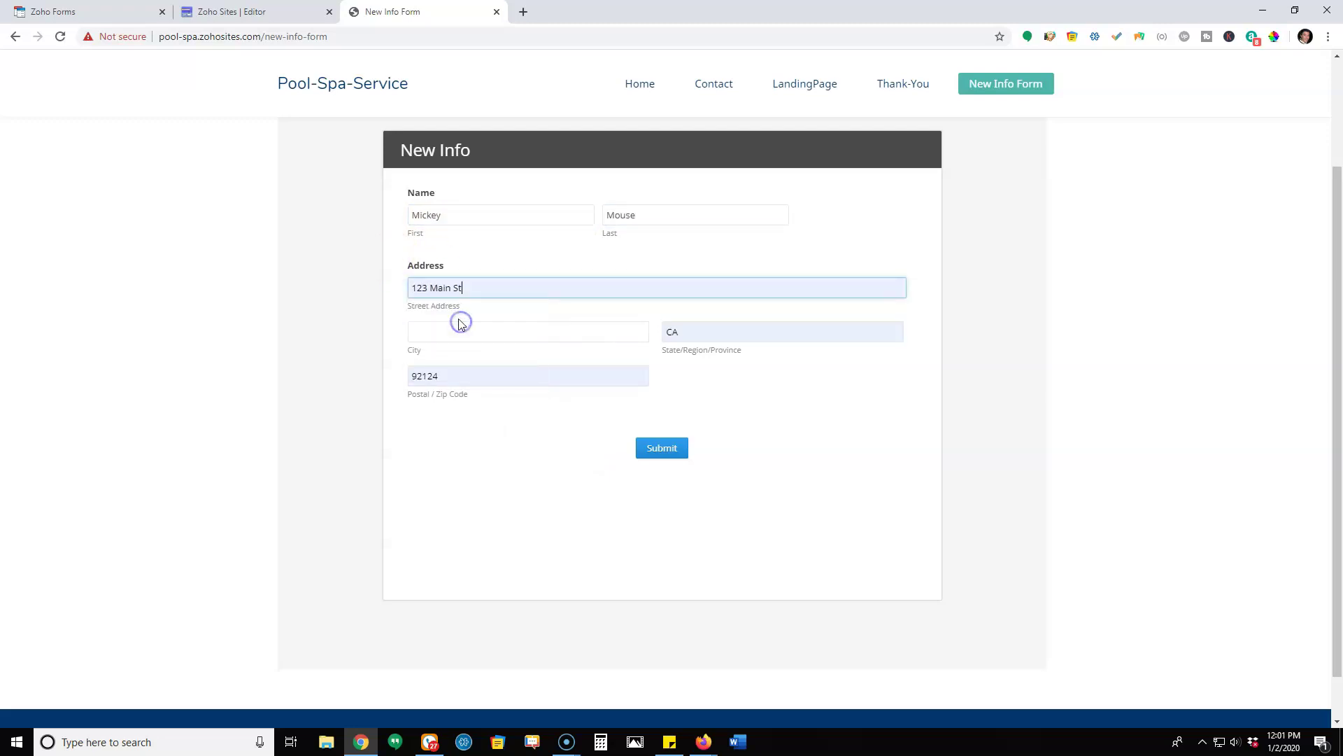
{"action": "left_click", "coordinate": [479, 340]}
{"action": "type", "text": "A"}
{"action": "key", "text": "Tab"}
{"action": "key", "text": "Tab"}
{"action": "type", "text": "92802"}
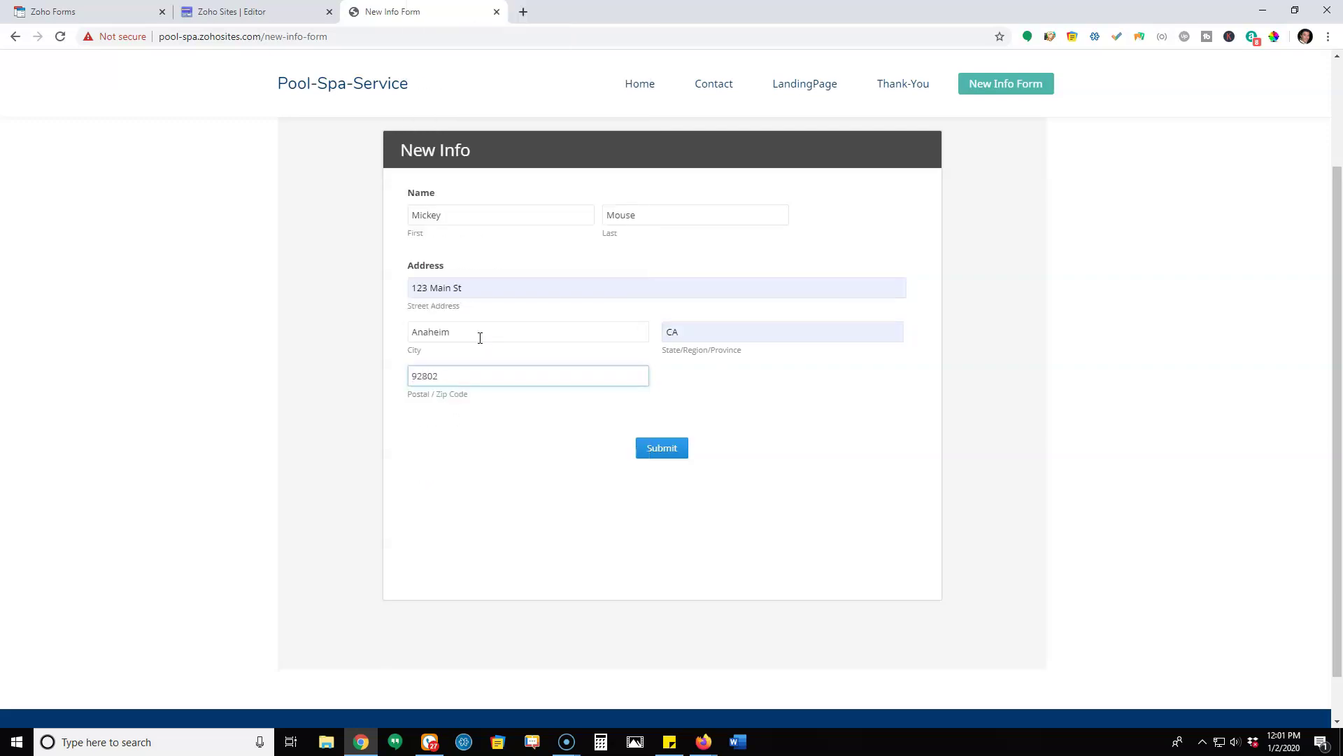
{"action": "left_click", "coordinate": [762, 389]}
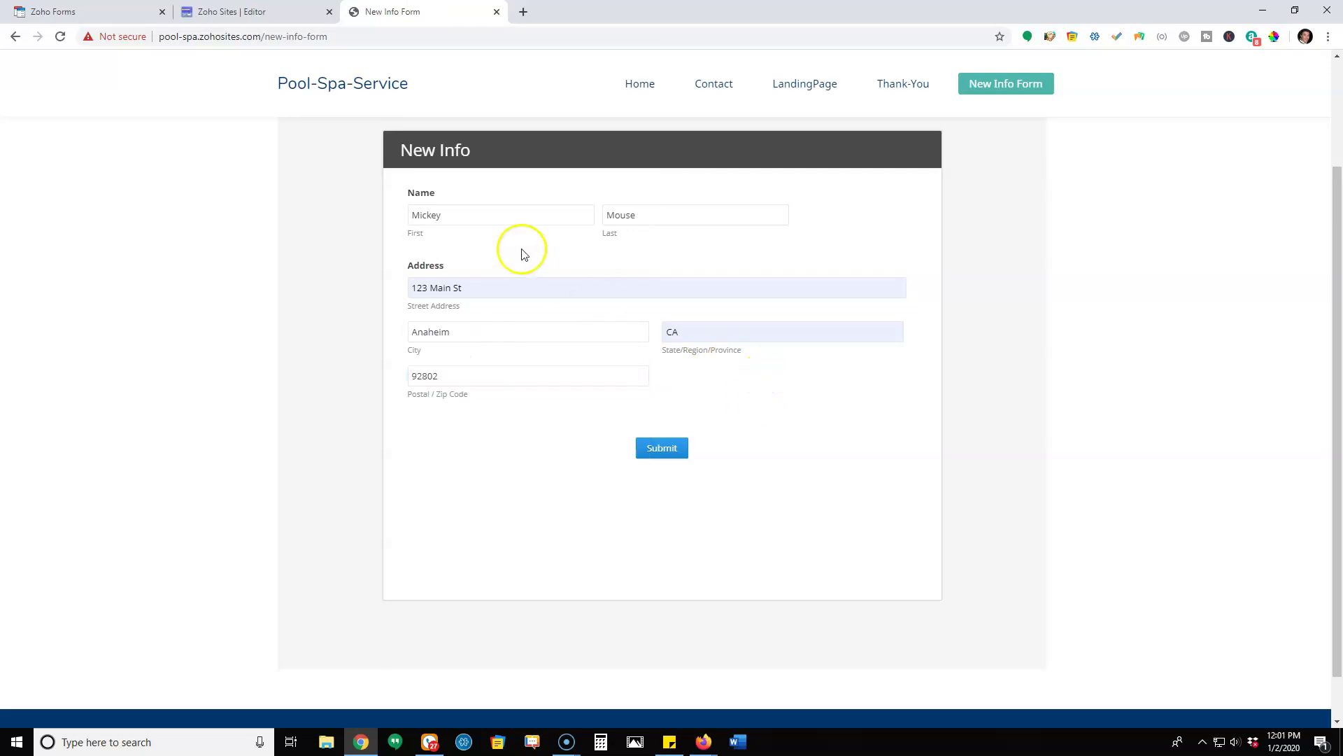
Submit the form and highlight the generated personal ID and address on the thank-you page.
{"action": "left_click", "coordinate": [670, 452]}
{"action": "left_click", "coordinate": [665, 447]}
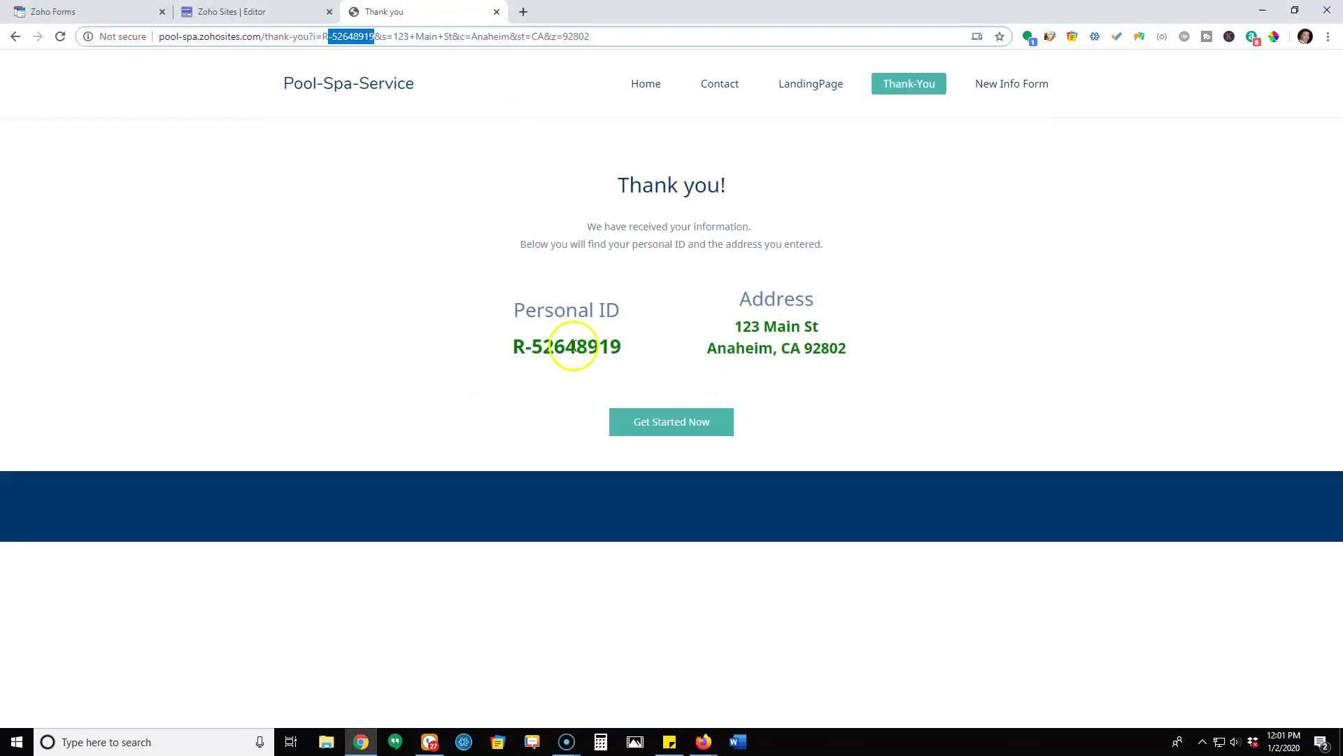
{"action": "left_click_drag", "start_coordinate": [513, 346], "coordinate": [628, 354]}
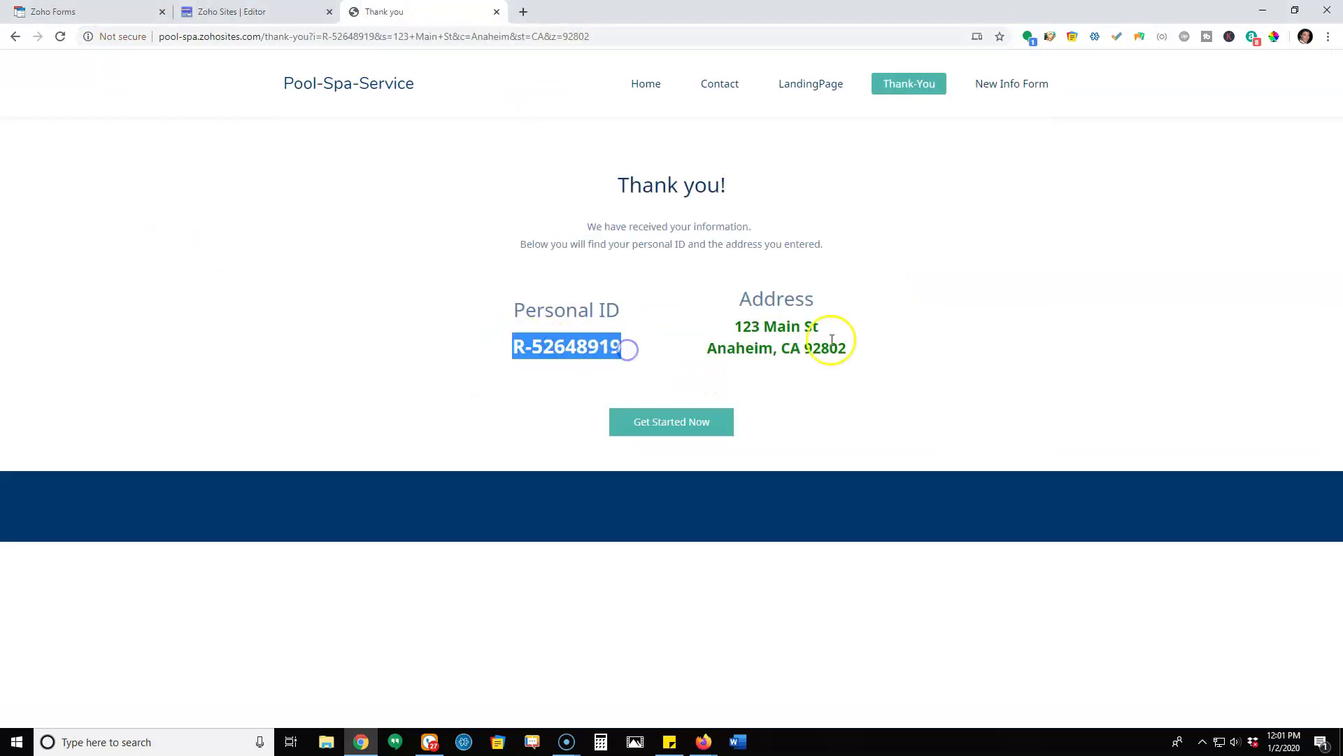
{"action": "left_click_drag", "start_coordinate": [732, 322], "coordinate": [817, 345]}
{"action": "left_click", "coordinate": [868, 352]}
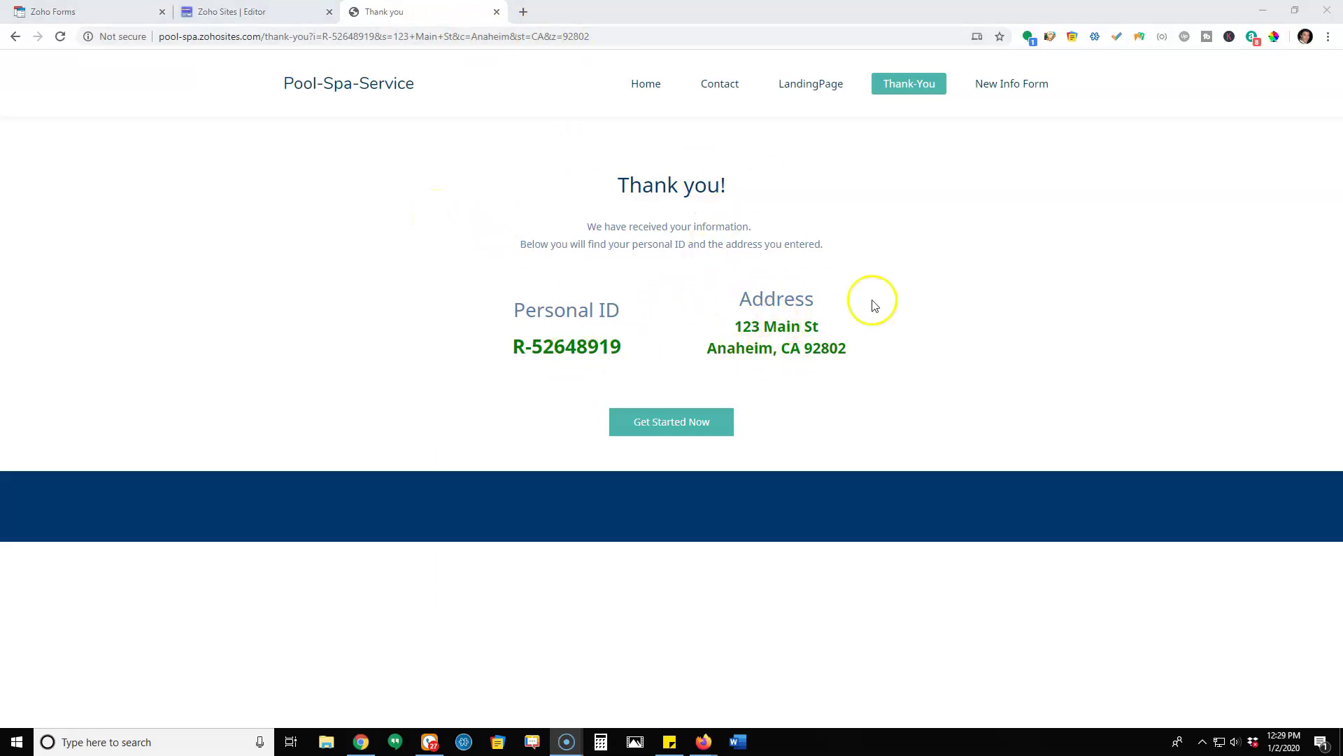
Open the New Info Form page in a new tab to get a blank form.
{"action": "right_click", "coordinate": [1008, 86]}
{"action": "left_click", "coordinate": [1031, 96]}
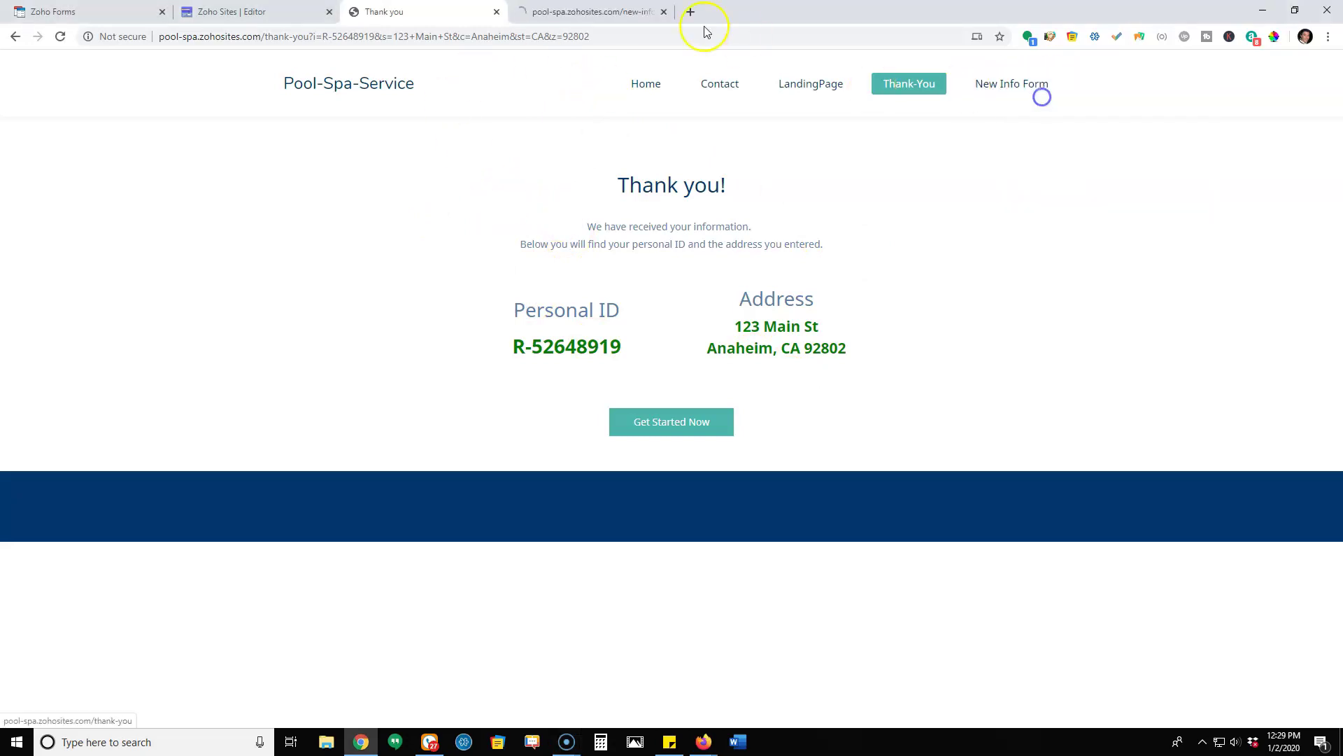
{"action": "left_click", "coordinate": [570, 12]}
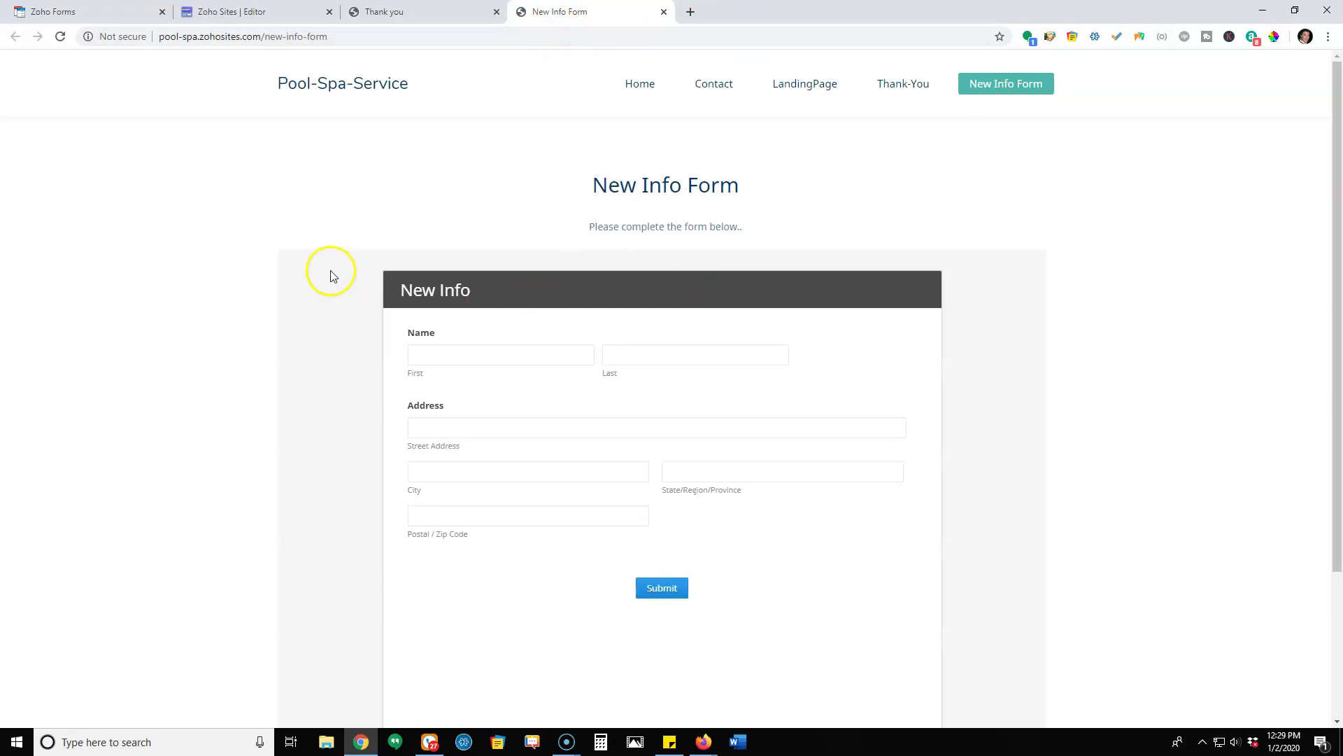
{"action": "scroll", "coordinate": [468, 235], "scroll_direction": "down", "scroll_amount": 2}
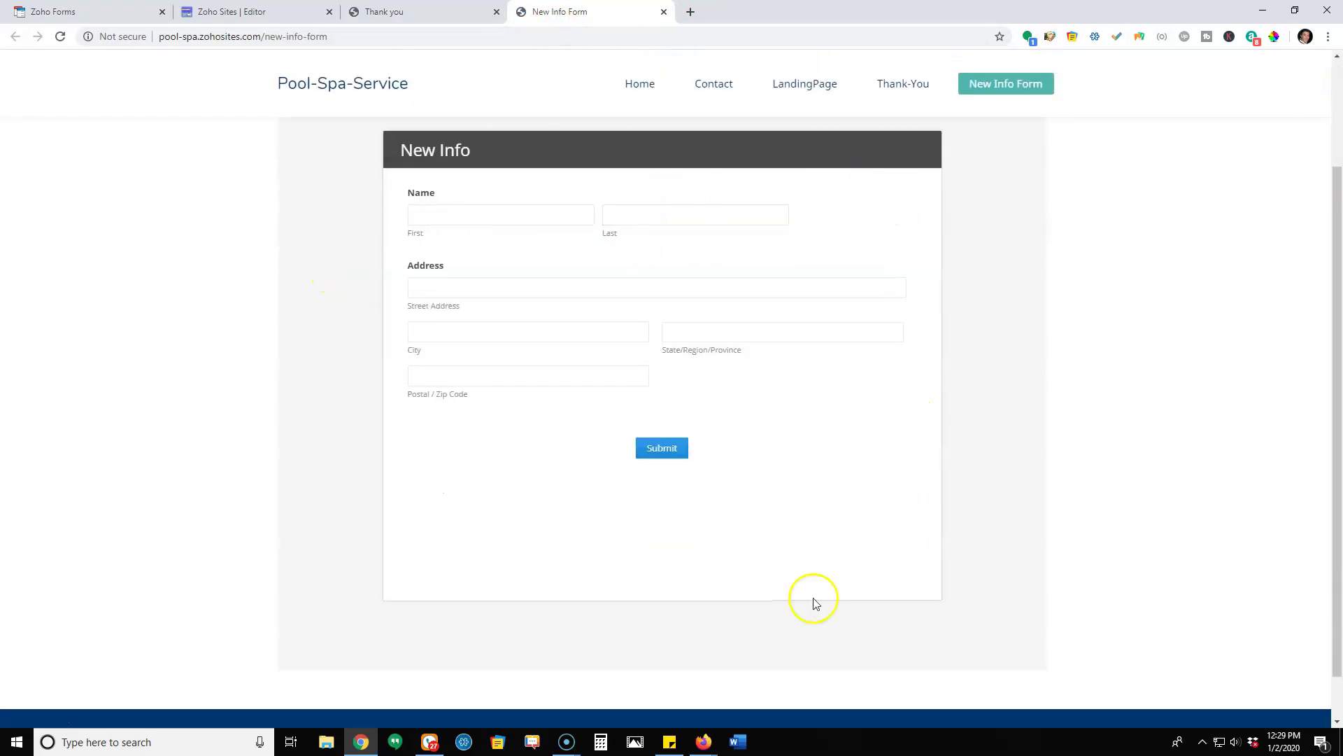
{"action": "scroll", "coordinate": [346, 203], "scroll_direction": "up", "scroll_amount": 1}
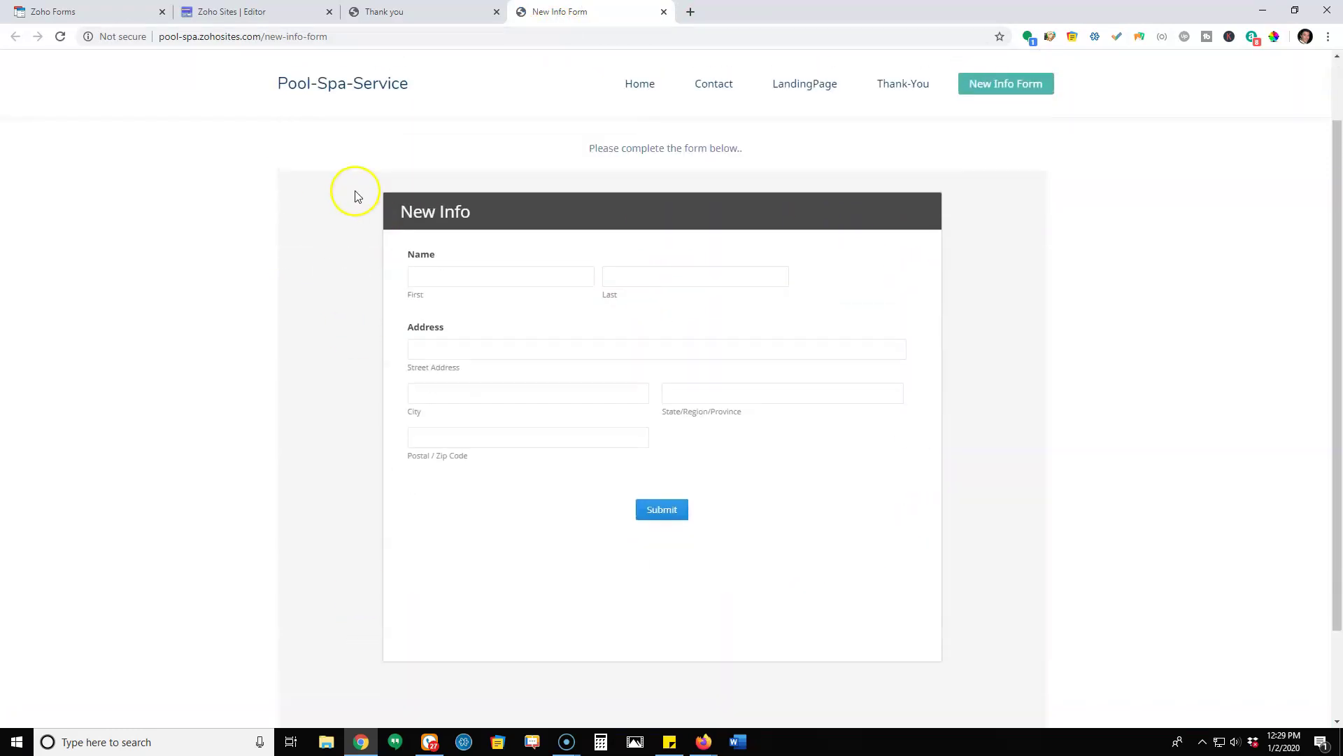
Show the form's iFrame Source embed code under Share and select all of it.
{"action": "left_click", "coordinate": [100, 11]}
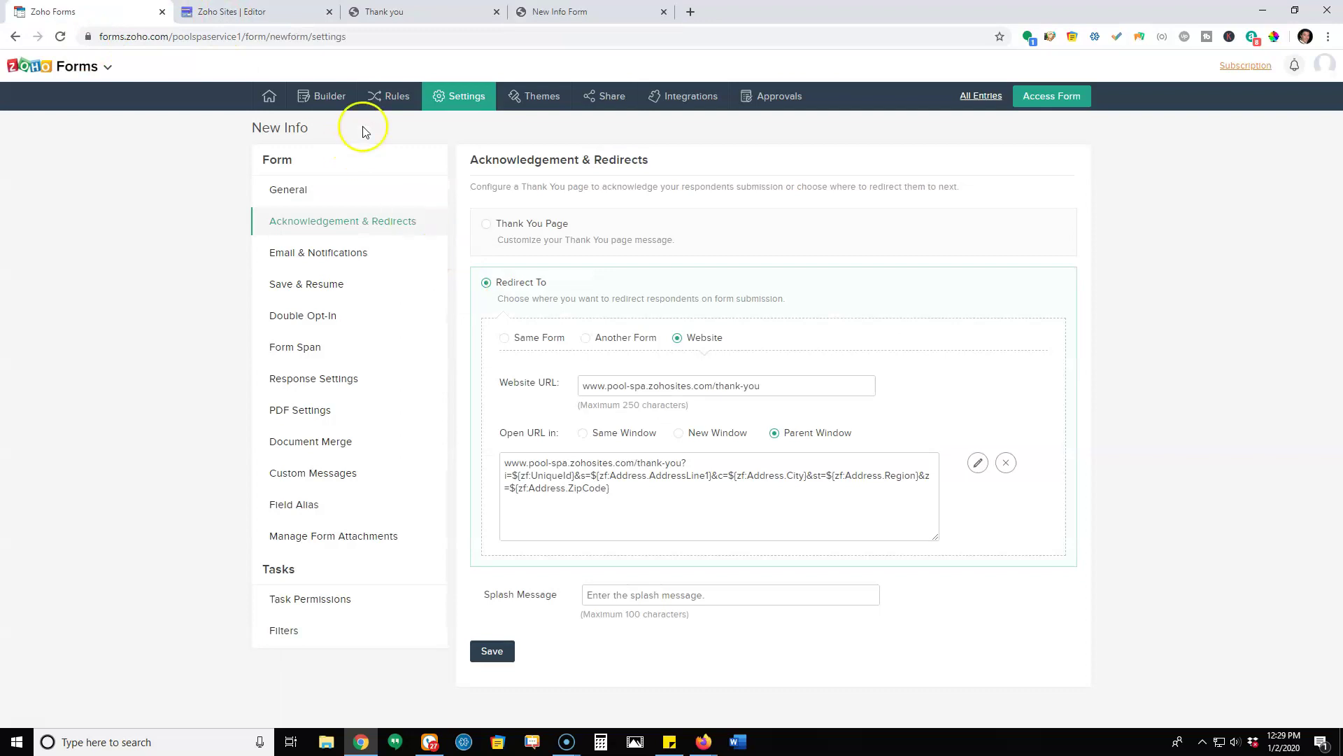
{"action": "left_click", "coordinate": [610, 99]}
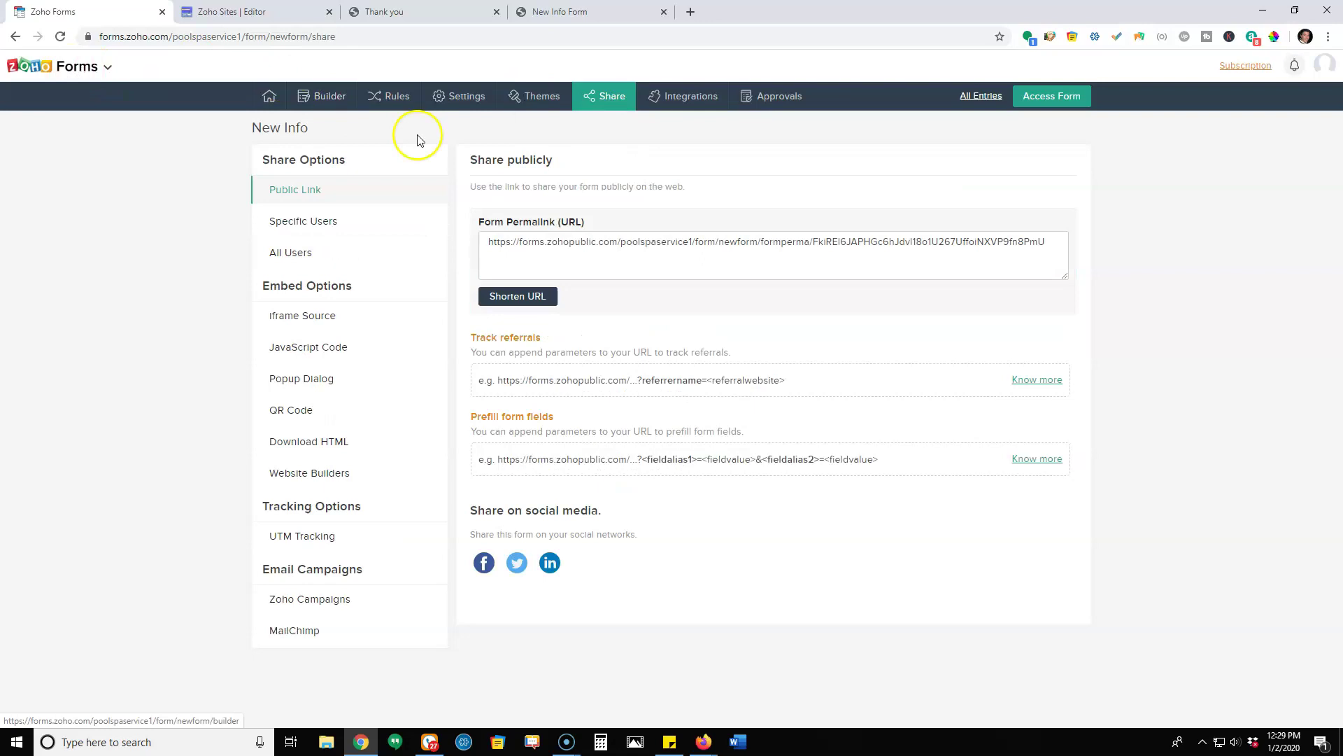
{"action": "left_click", "coordinate": [285, 326]}
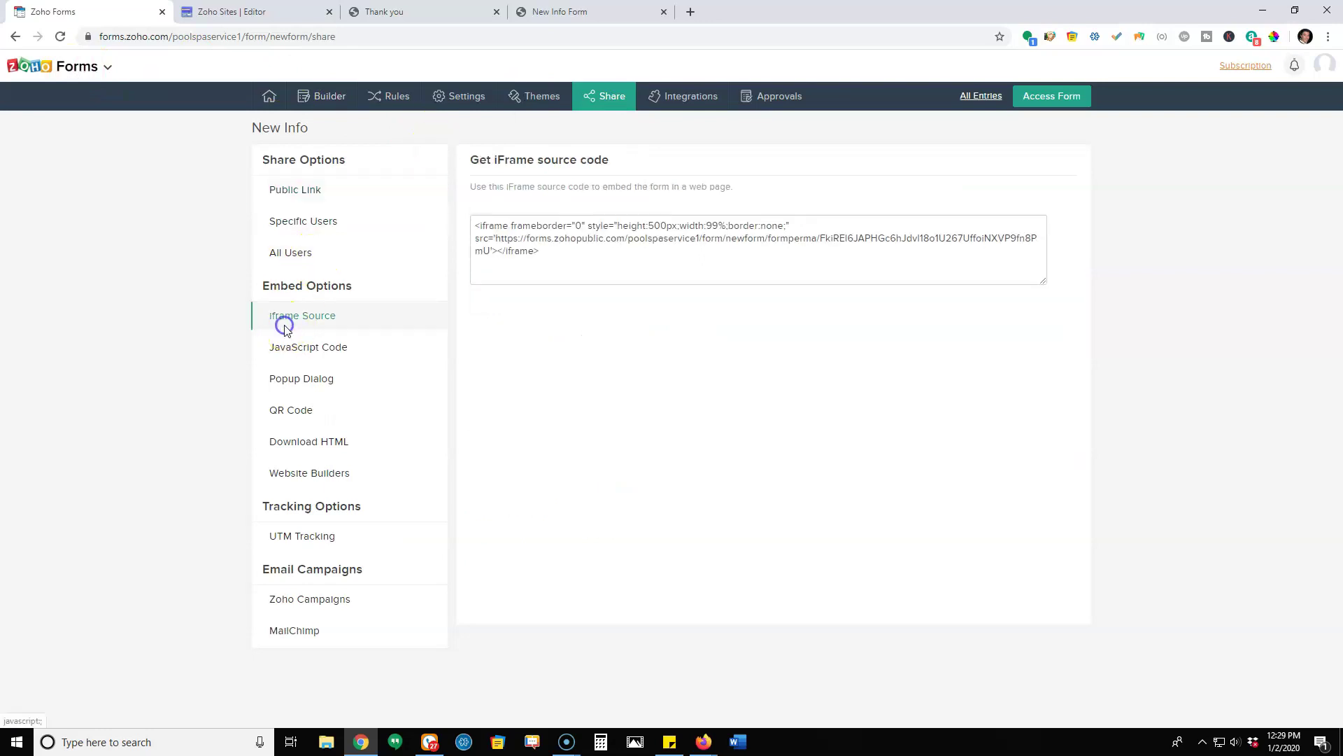
{"action": "left_click_drag", "start_coordinate": [543, 252], "coordinate": [471, 225]}
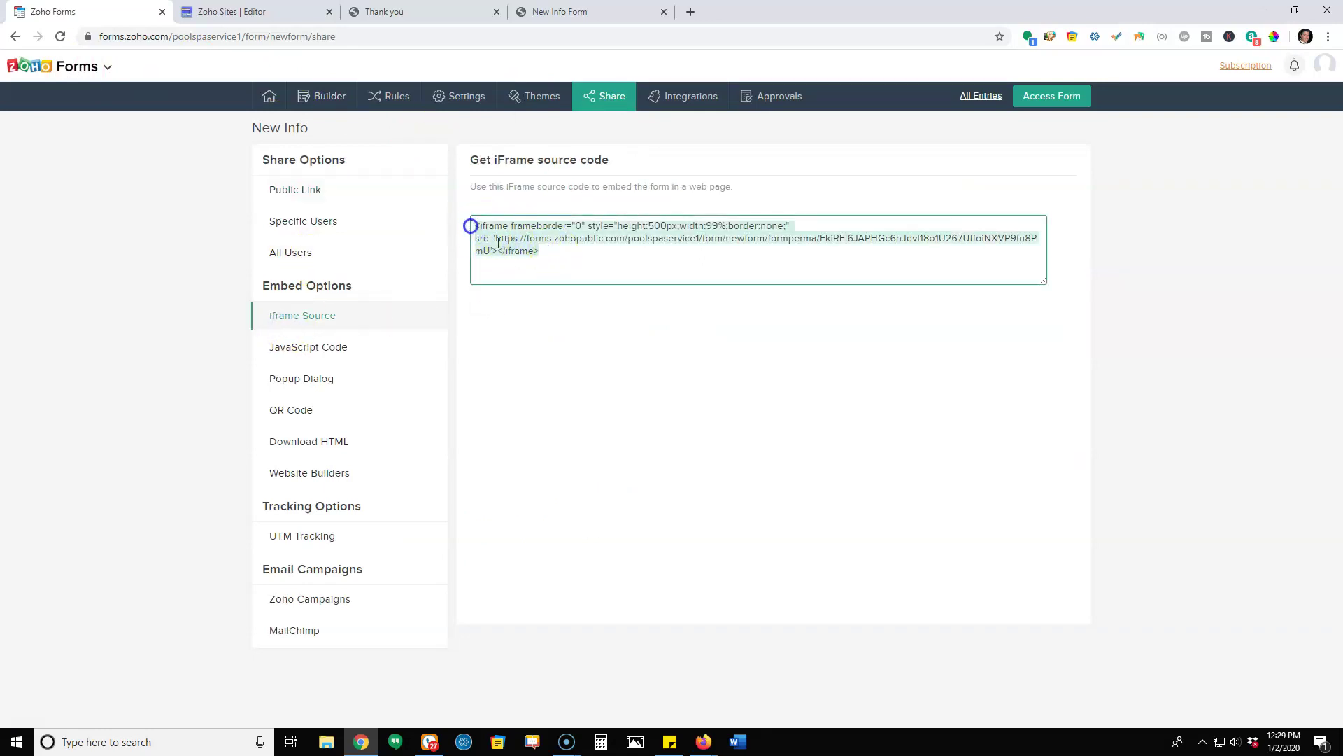
Preview the New Info Form page in a new tab, then close that preview.
{"action": "left_click", "coordinate": [255, 12]}
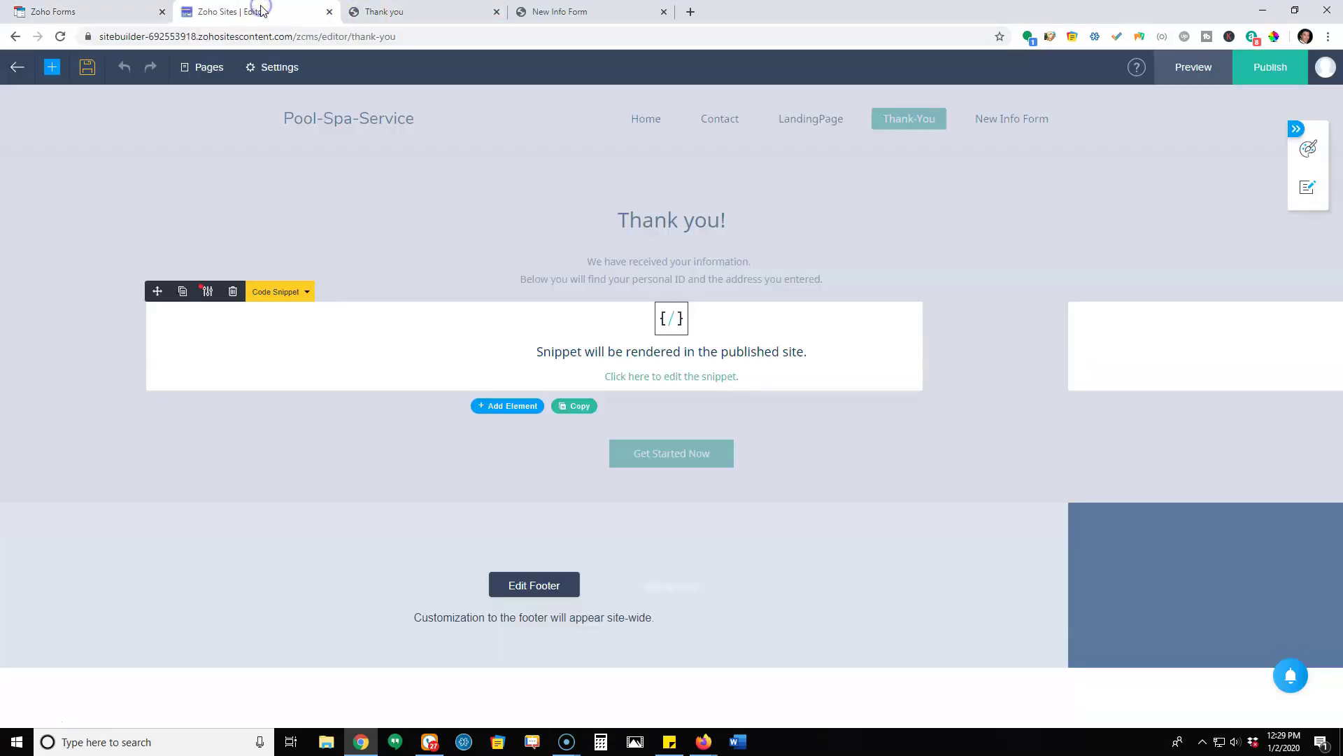
{"action": "left_click", "coordinate": [1097, 282]}
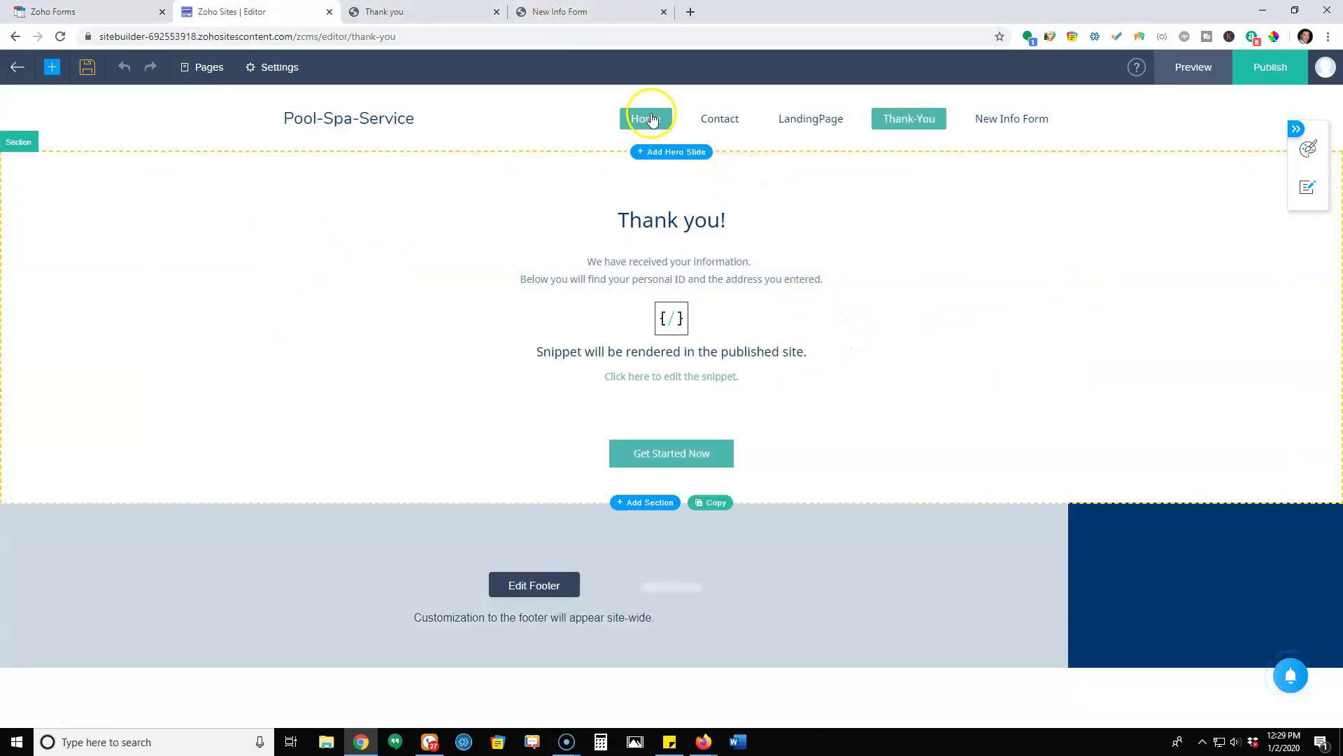
{"action": "right_click", "coordinate": [999, 119]}
{"action": "left_click", "coordinate": [1035, 128]}
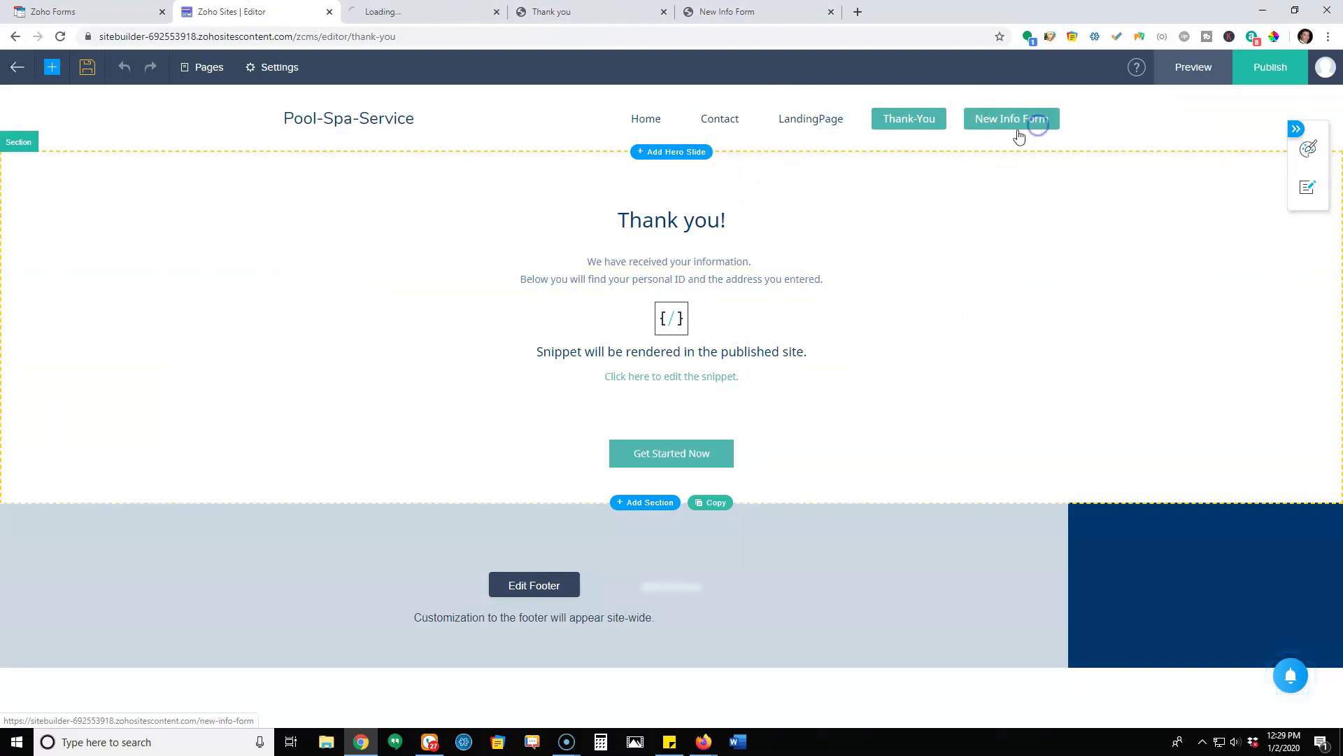
{"action": "left_click", "coordinate": [412, 12]}
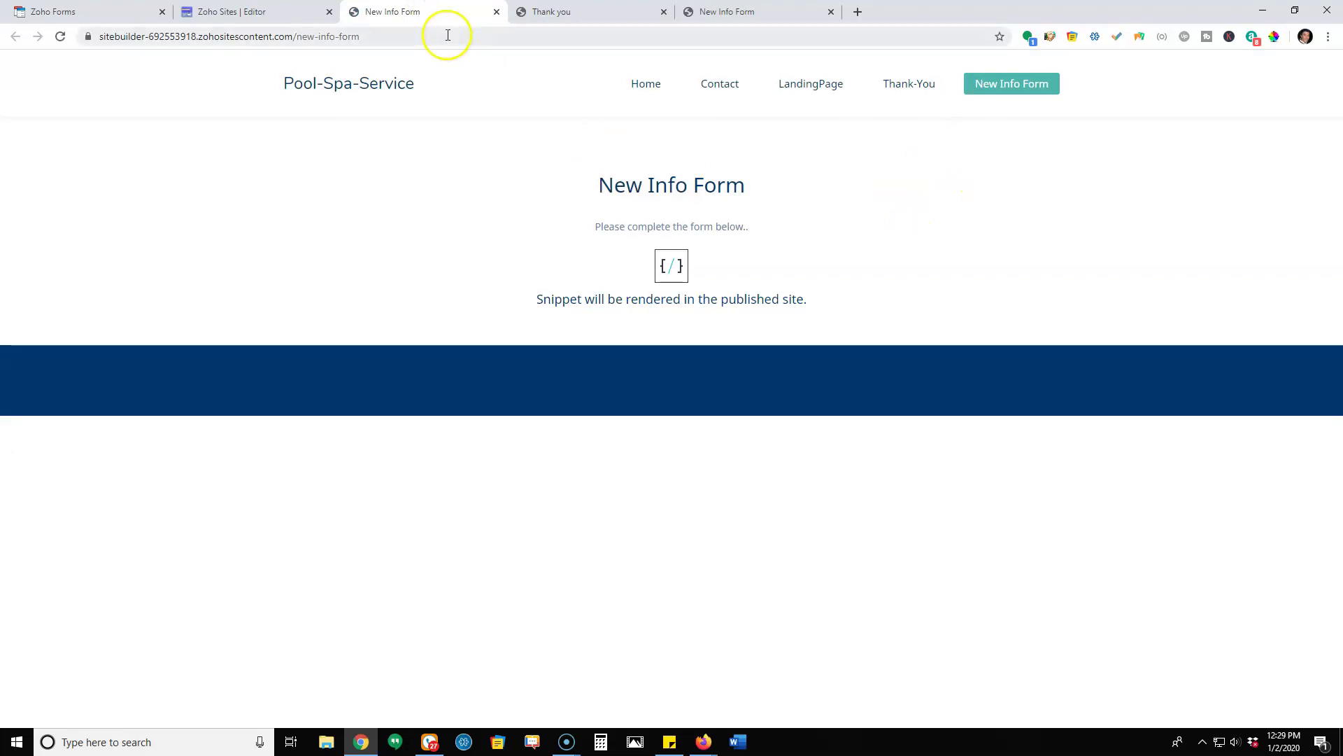
{"action": "left_click", "coordinate": [497, 12]}
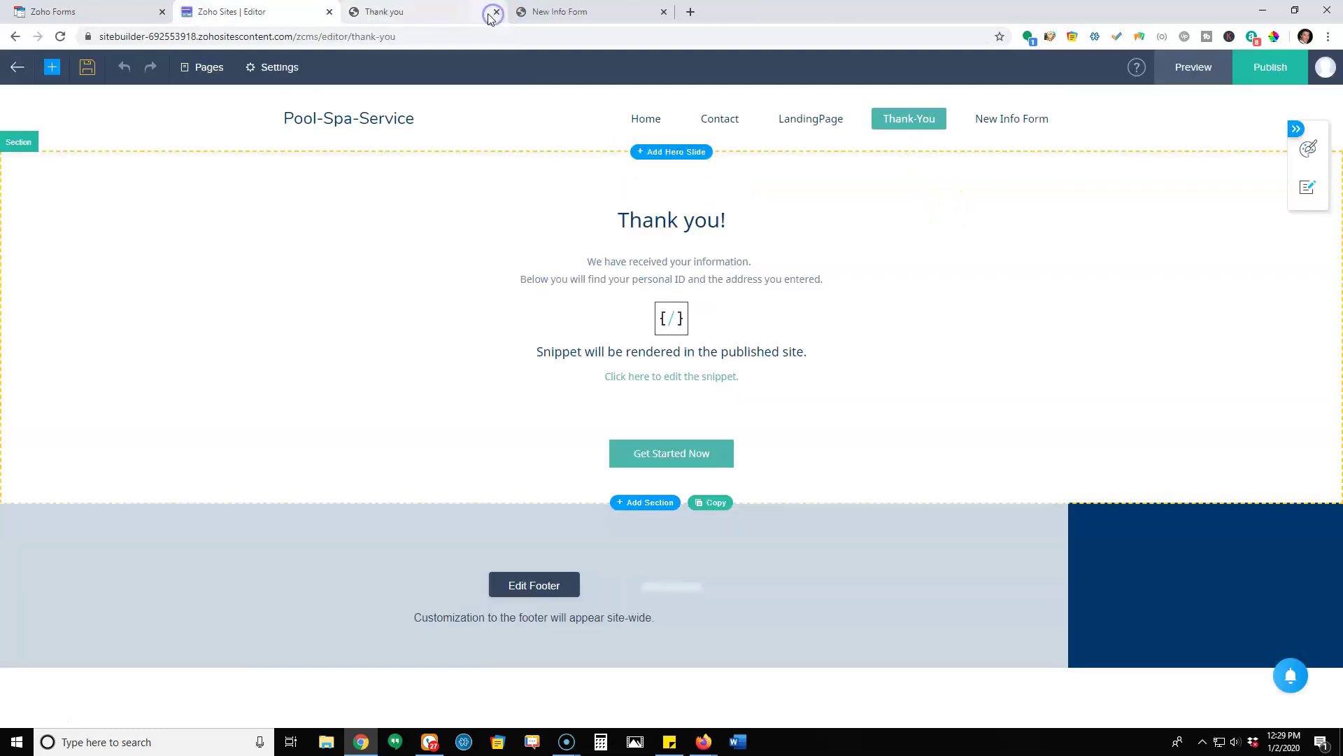
{"action": "left_click", "coordinate": [281, 16]}
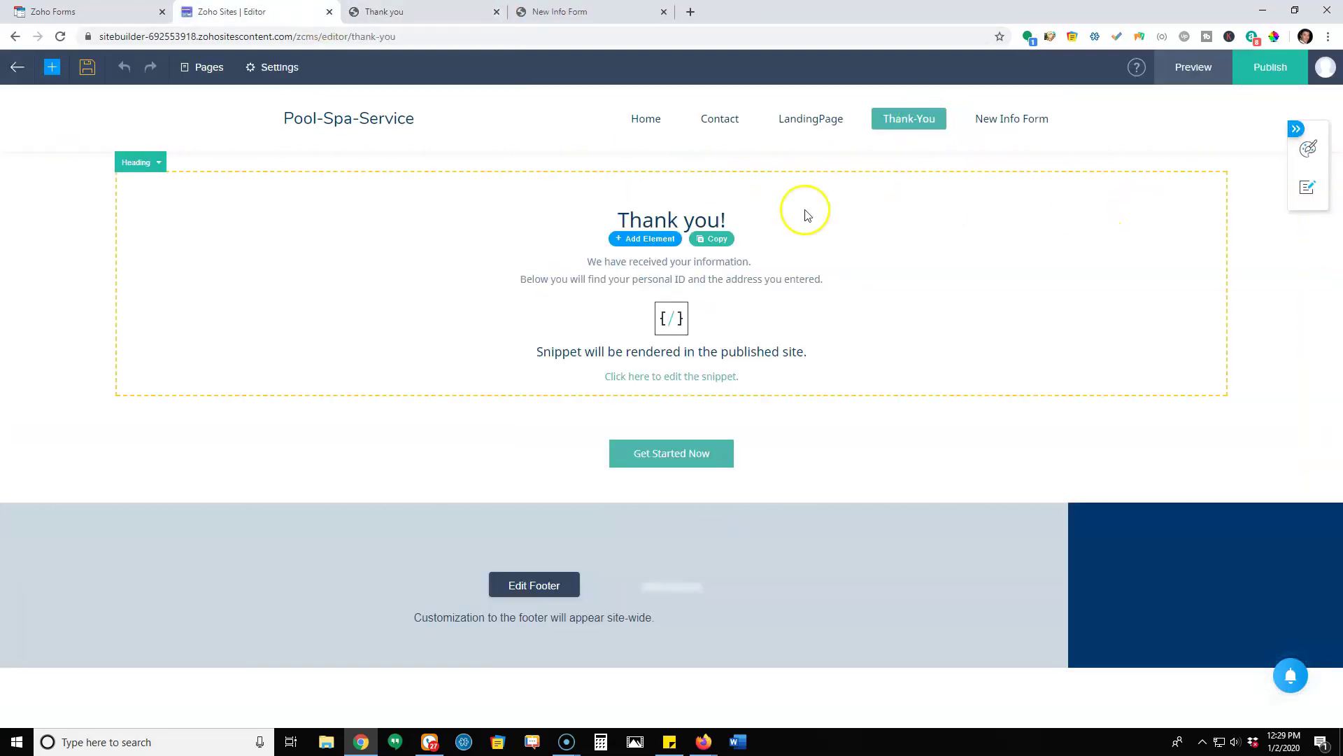
From the site's page list, open the New Info Form page for content editing.
{"action": "right_click", "coordinate": [248, 67]}
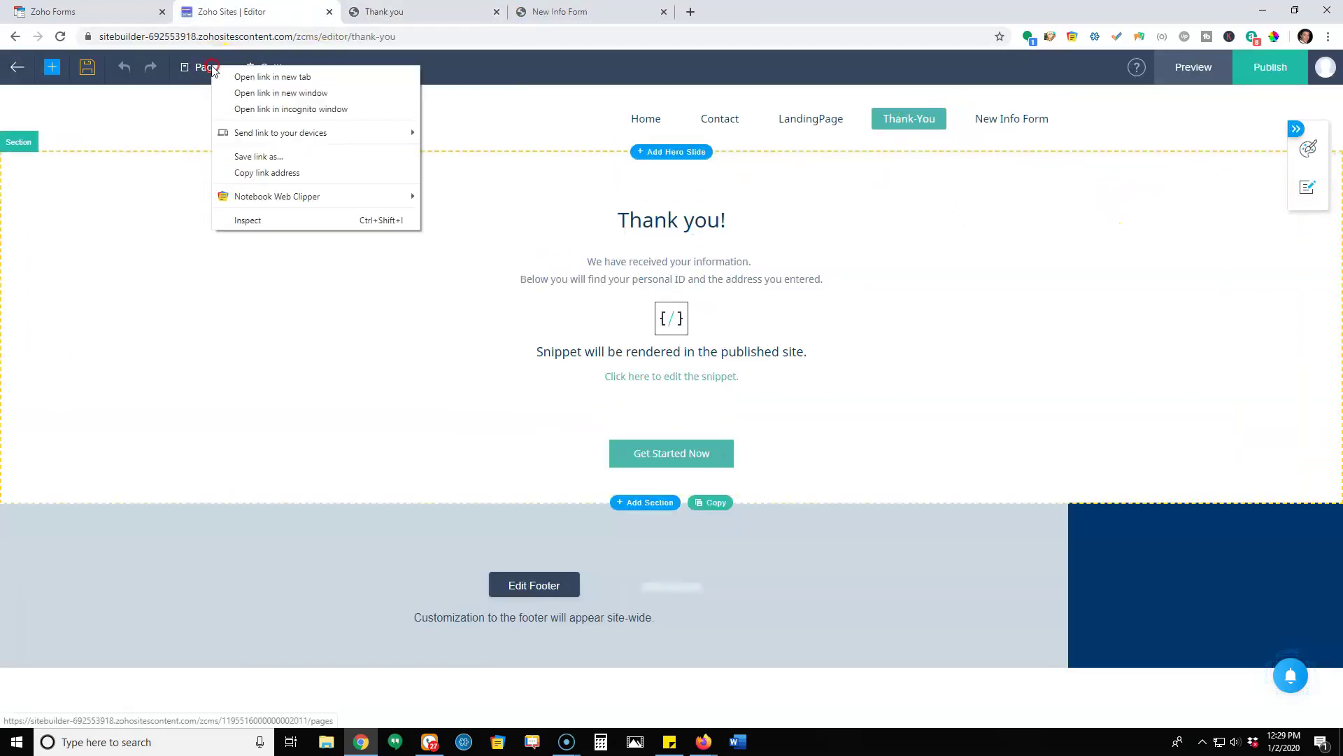
{"action": "left_click", "coordinate": [257, 74]}
{"action": "left_click", "coordinate": [410, 14]}
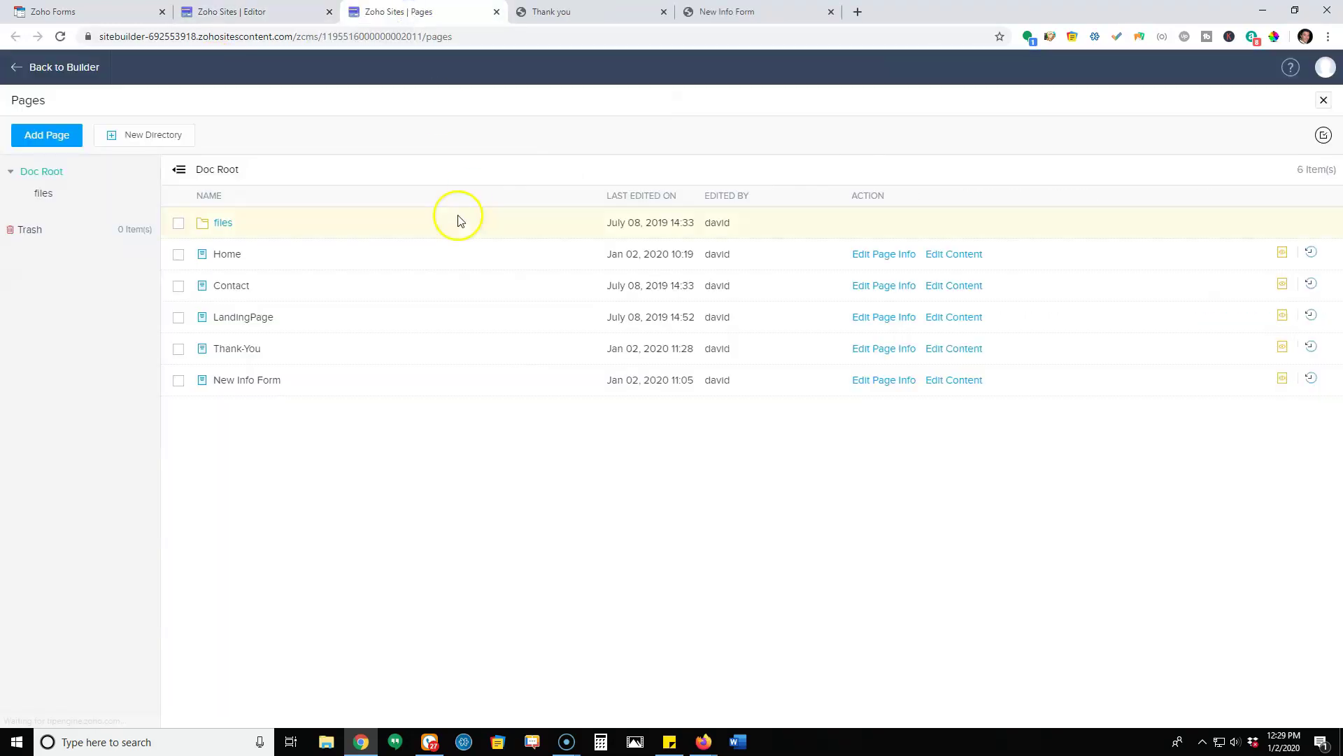
{"action": "left_click", "coordinate": [949, 380]}
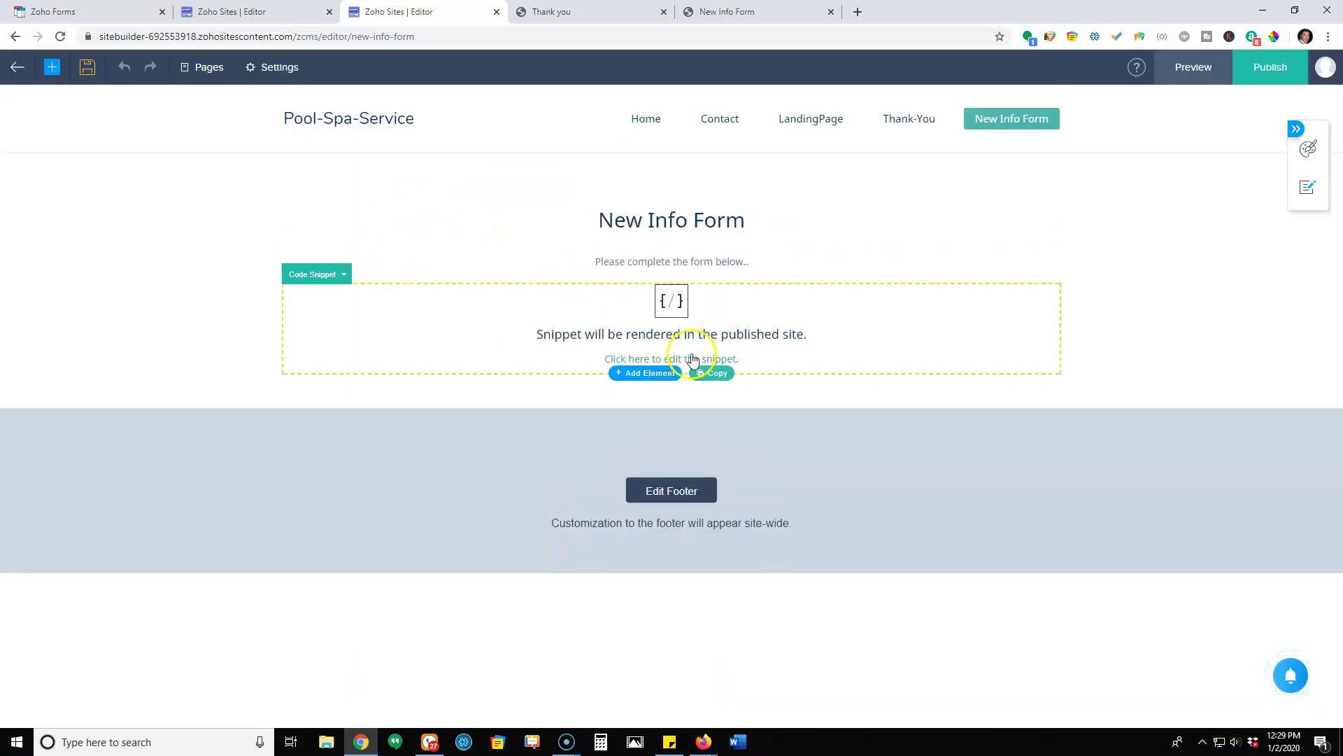
Open the page's code snippet to inspect its 800px iframe code against the 500px Zoho Forms source.
{"action": "left_click", "coordinate": [648, 373]}
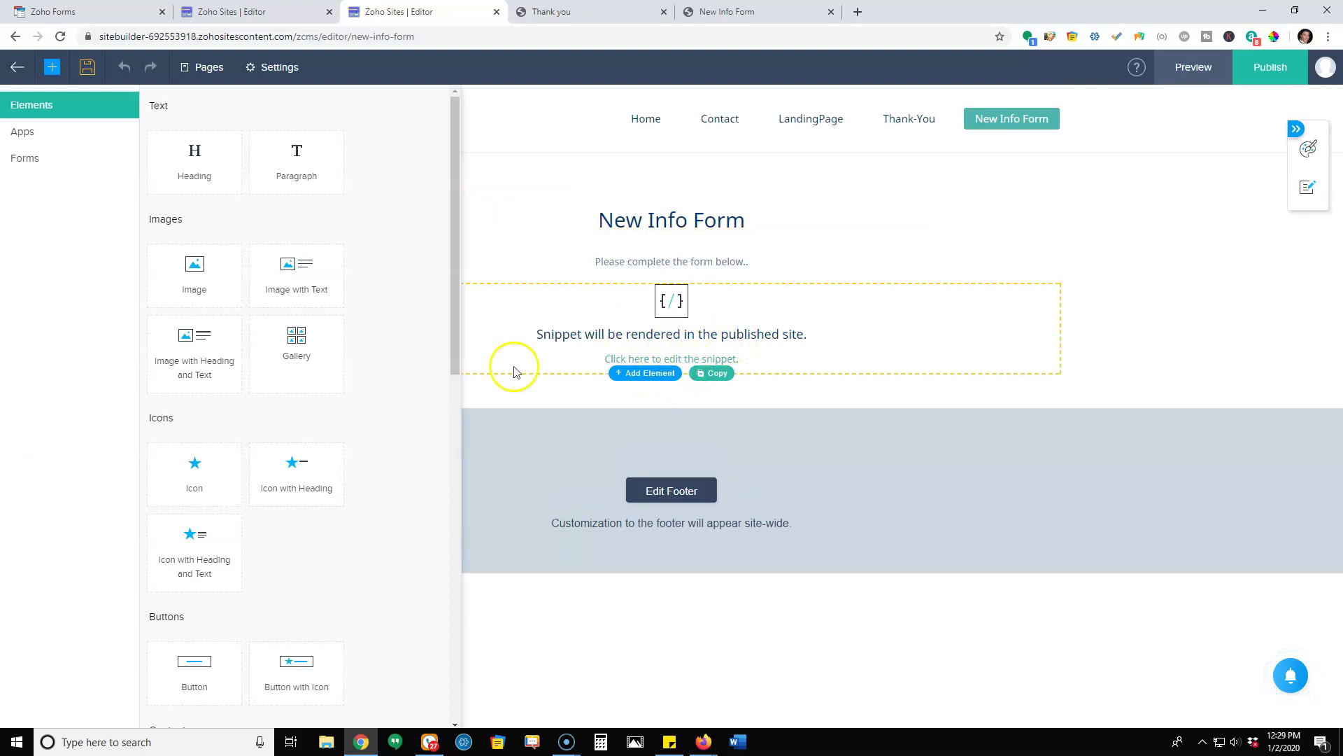
{"action": "scroll", "coordinate": [385, 467], "scroll_direction": "down", "scroll_amount": 8}
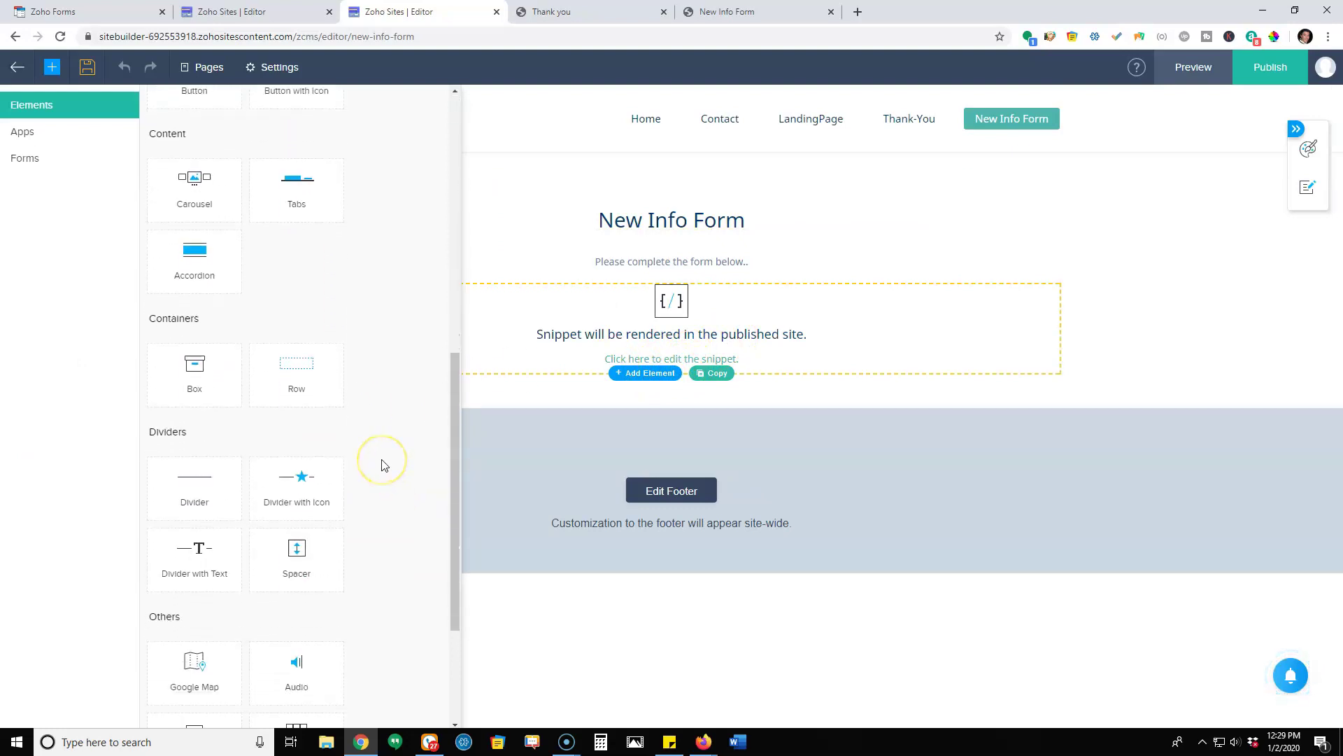
{"action": "scroll", "coordinate": [382, 465], "scroll_direction": "down", "scroll_amount": 3}
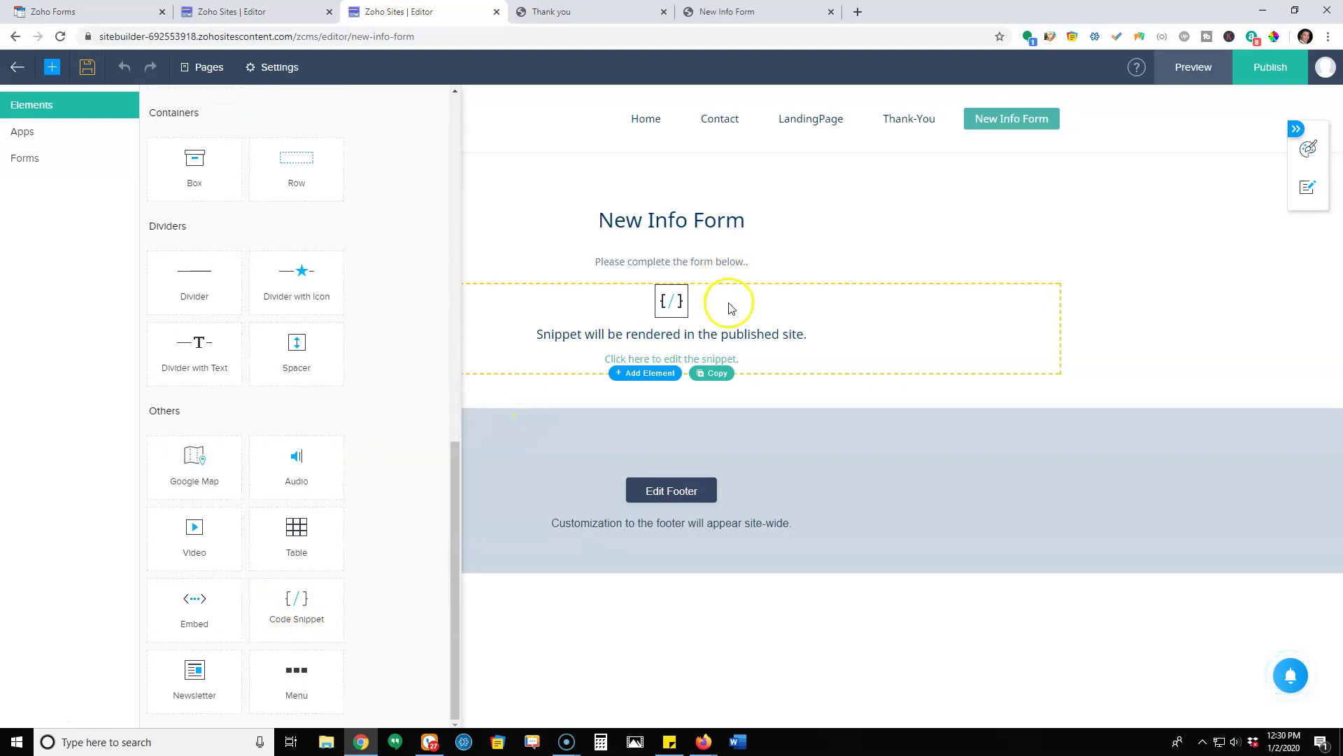
{"action": "left_click", "coordinate": [720, 333]}
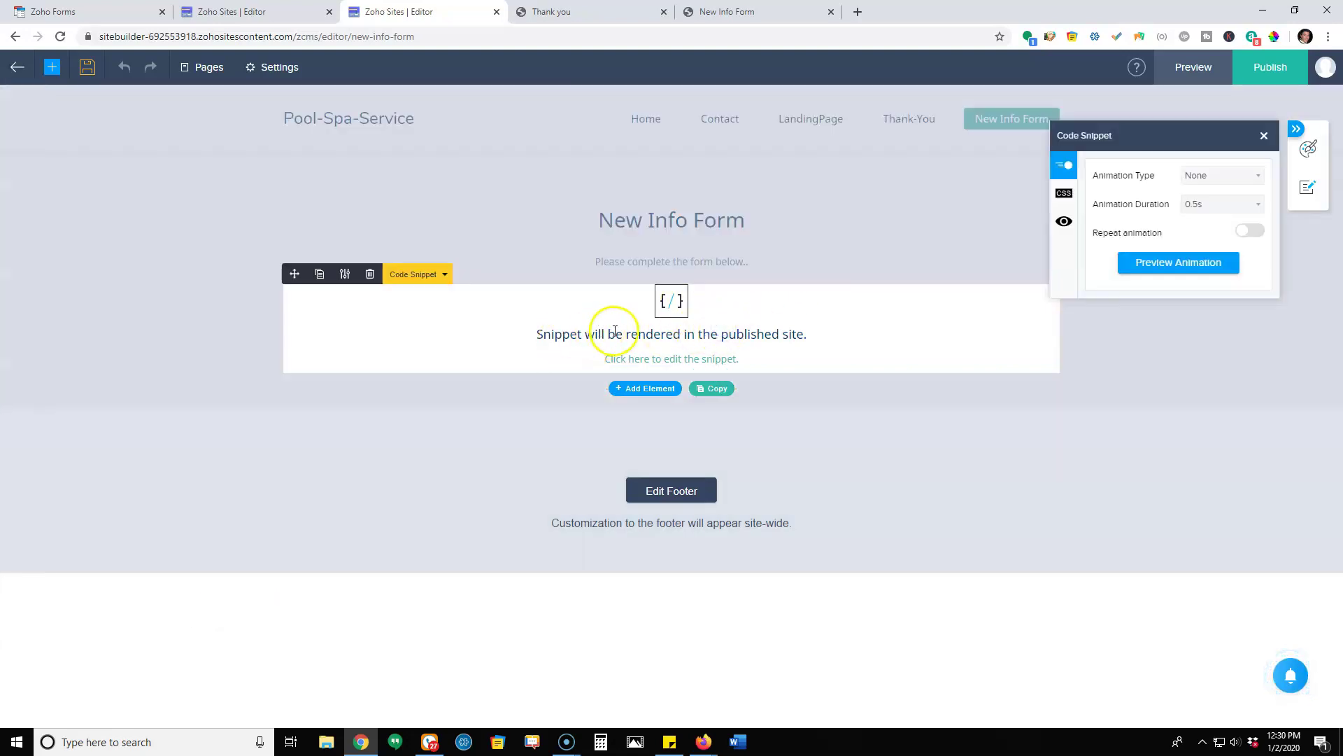
{"action": "left_click", "coordinate": [661, 360]}
{"action": "left_click_drag", "start_coordinate": [547, 365], "coordinate": [399, 336]}
{"action": "left_click", "coordinate": [591, 364]}
{"action": "left_click", "coordinate": [126, 14]}
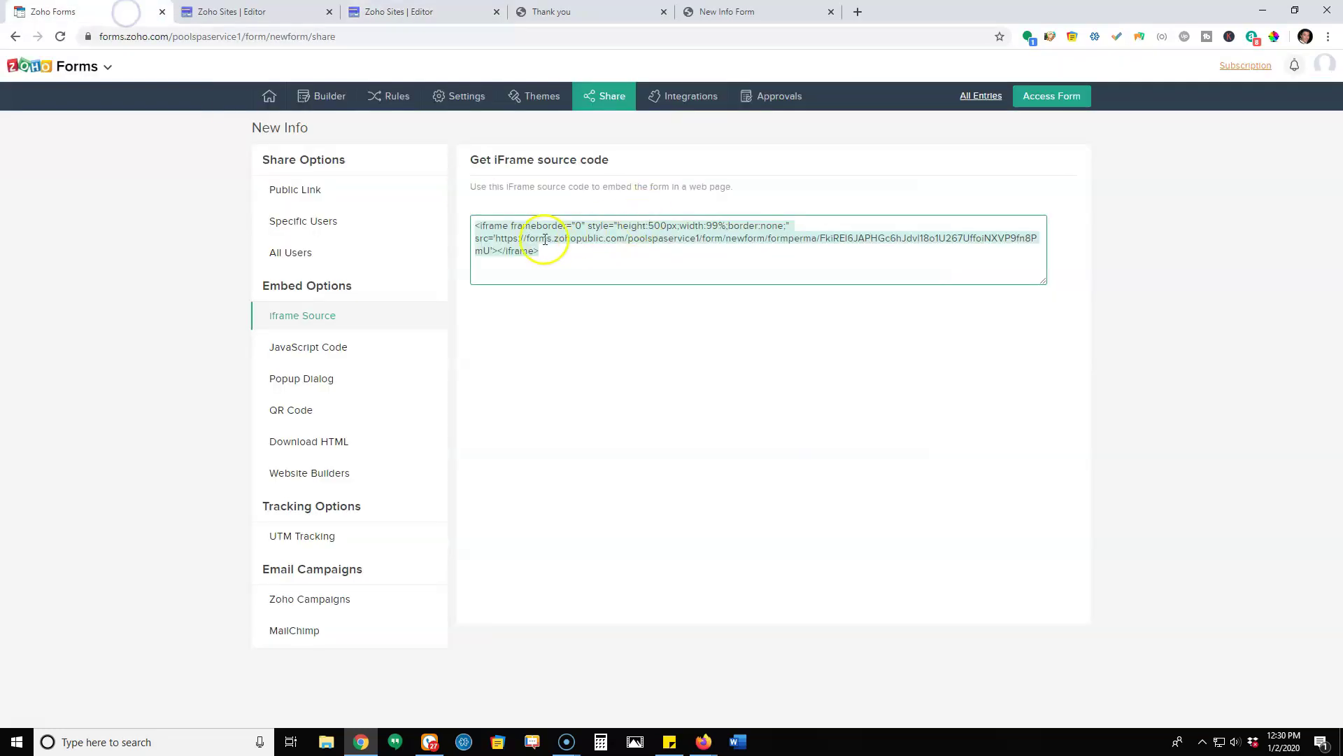
Check the live New Info Form page, scrolling to see the blank embedded form and Submit button.
{"action": "left_click", "coordinate": [425, 13]}
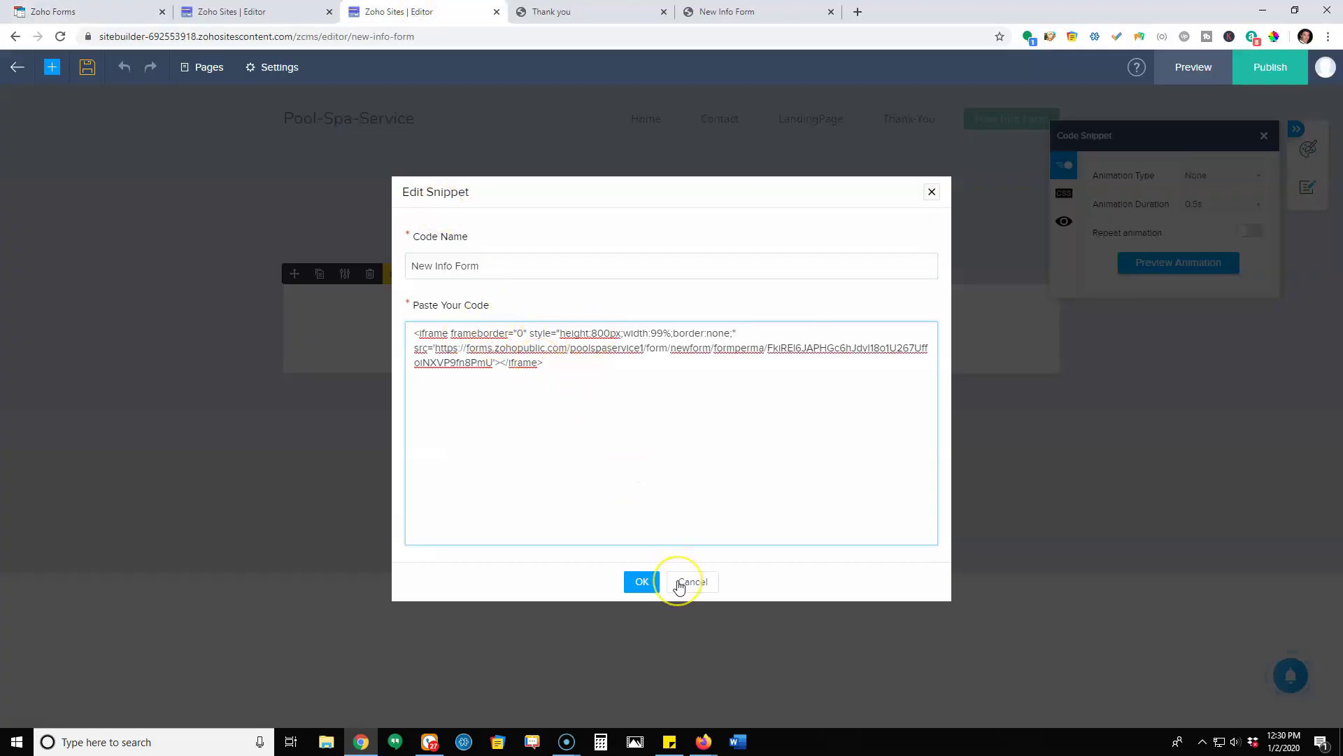
{"action": "left_click", "coordinate": [770, 11]}
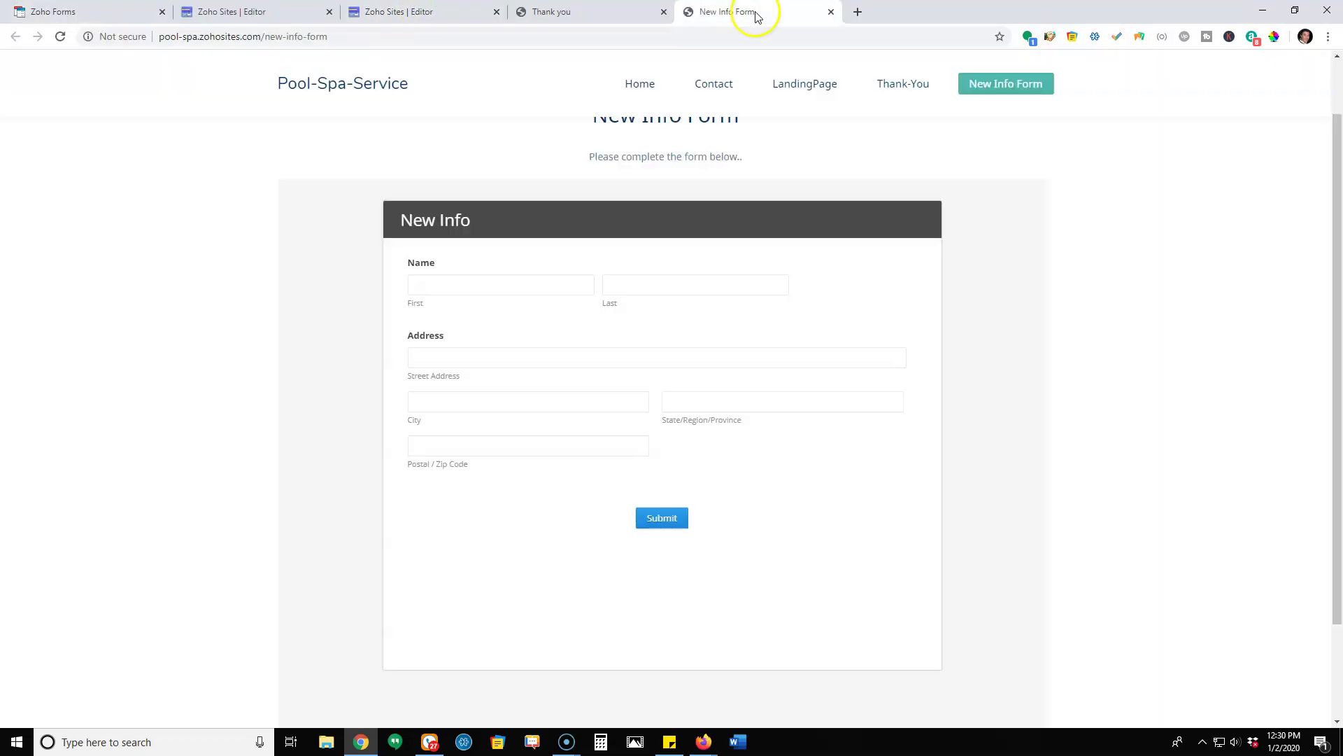
{"action": "left_click", "coordinate": [98, 13]}
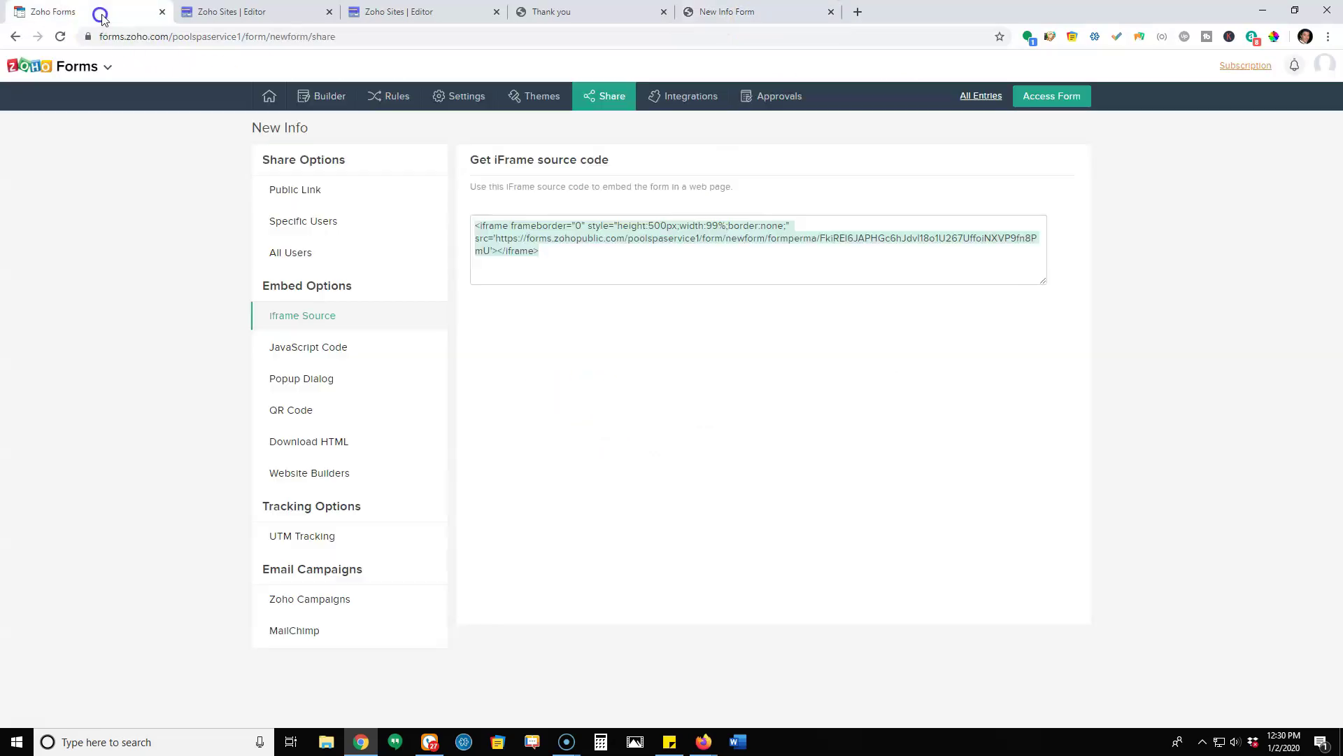
{"action": "left_click", "coordinate": [655, 223]}
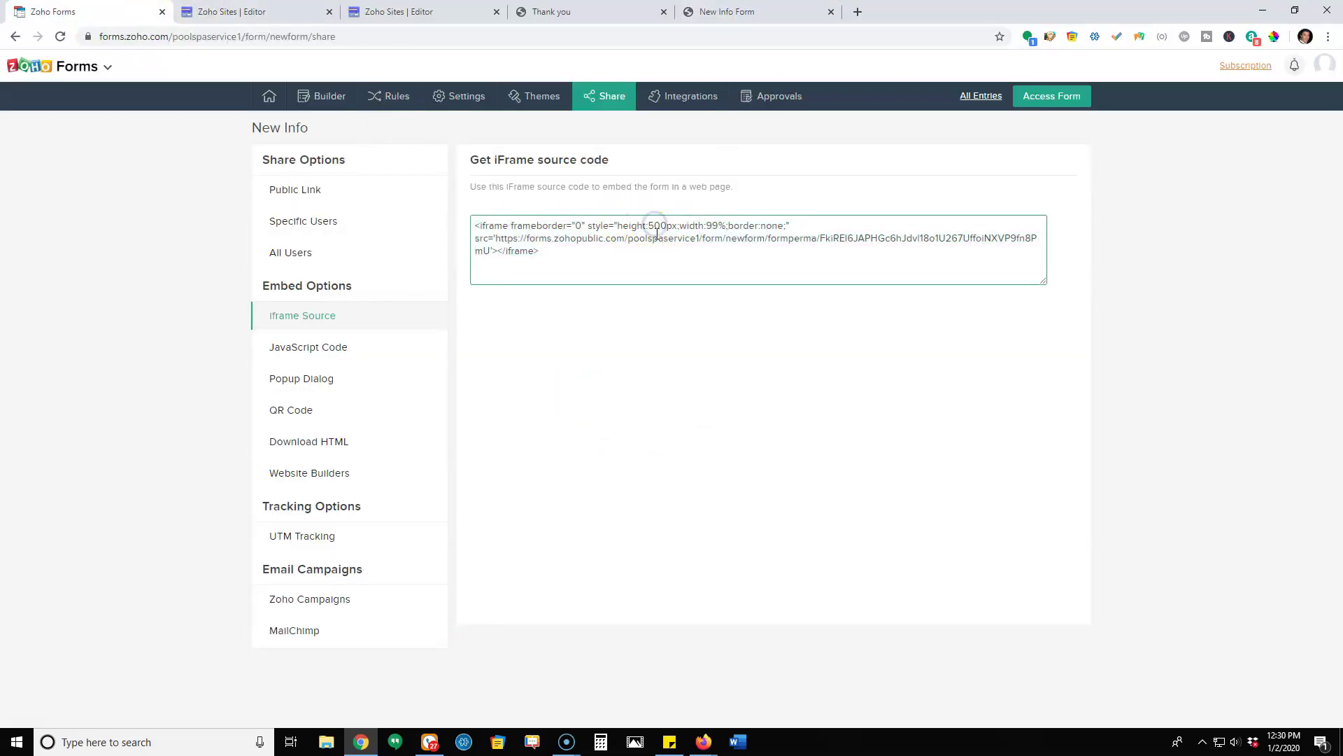
{"action": "left_click", "coordinate": [740, 13]}
{"action": "scroll", "coordinate": [682, 476], "scroll_direction": "down", "scroll_amount": 2}
{"action": "scroll", "coordinate": [678, 406], "scroll_direction": "up", "scroll_amount": 3}
{"action": "scroll", "coordinate": [675, 336], "scroll_direction": "down", "scroll_amount": 2}
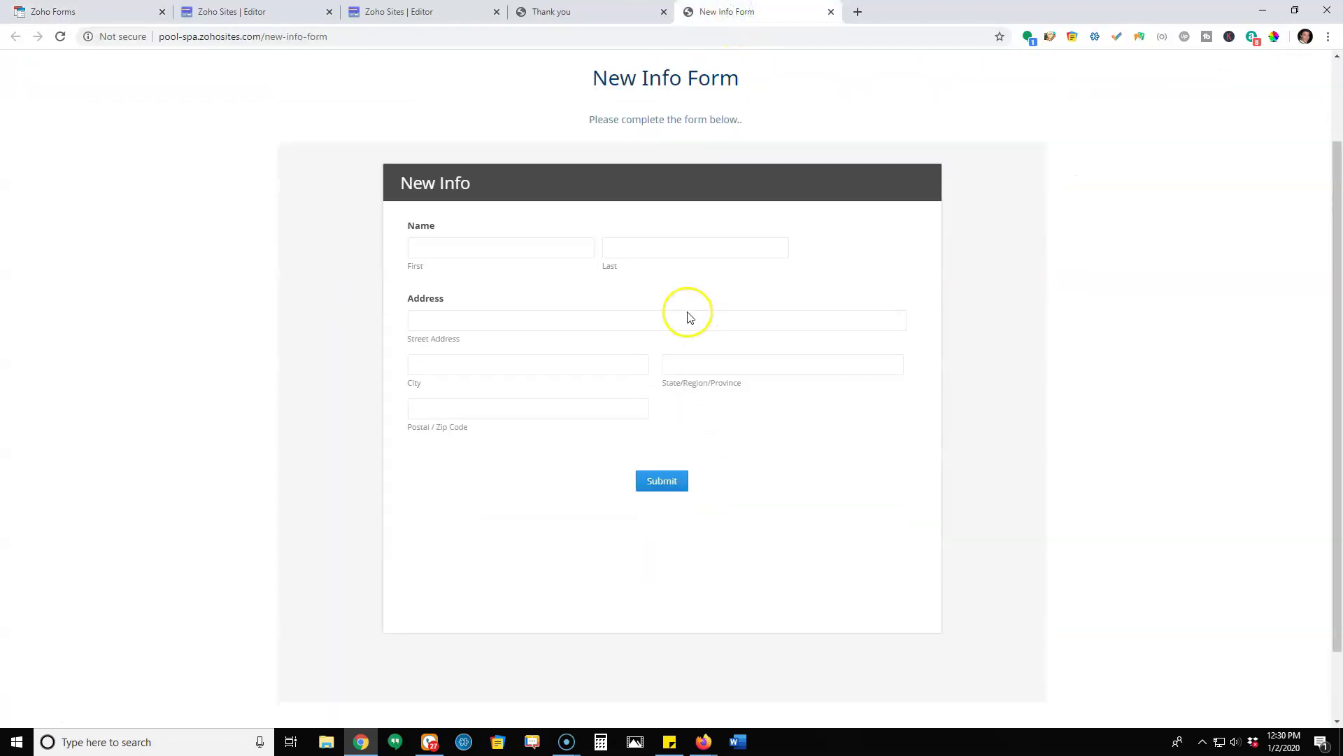
{"action": "scroll", "coordinate": [734, 346], "scroll_direction": "down", "scroll_amount": 1}
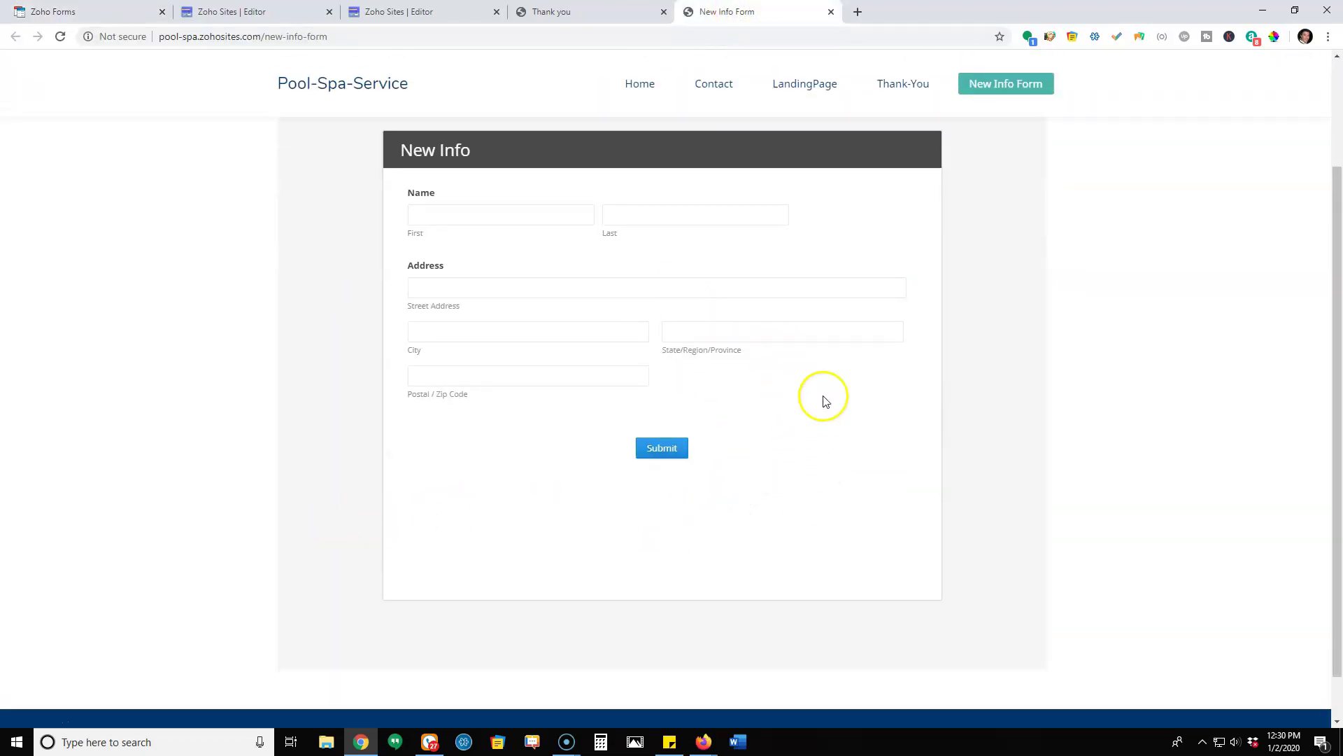
Change the embedded form's iframe height to 500px, publish, and check the live page.
{"action": "left_click", "coordinate": [424, 14]}
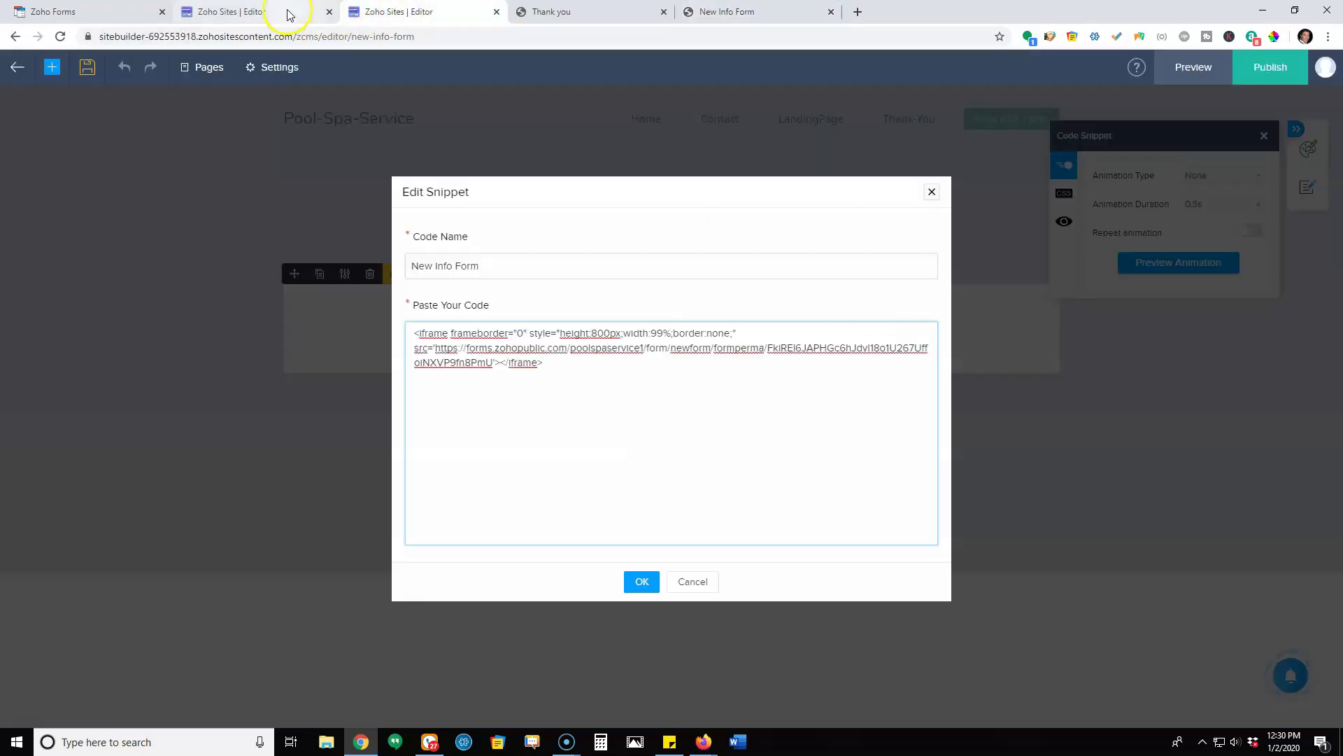
{"action": "left_click", "coordinate": [600, 352]}
{"action": "key", "text": "BackSpace"}
{"action": "type", "text": "5"}
{"action": "left_click", "coordinate": [640, 584]}
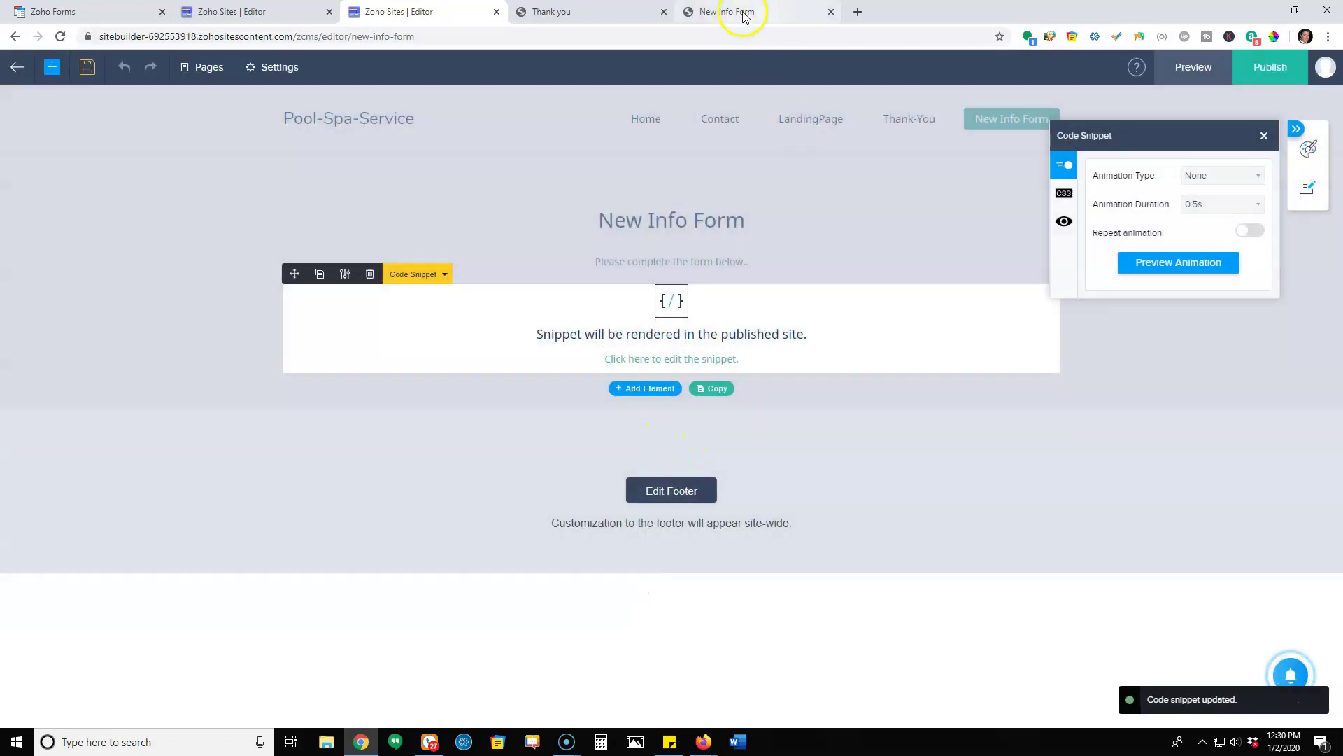
{"action": "left_click", "coordinate": [1271, 67]}
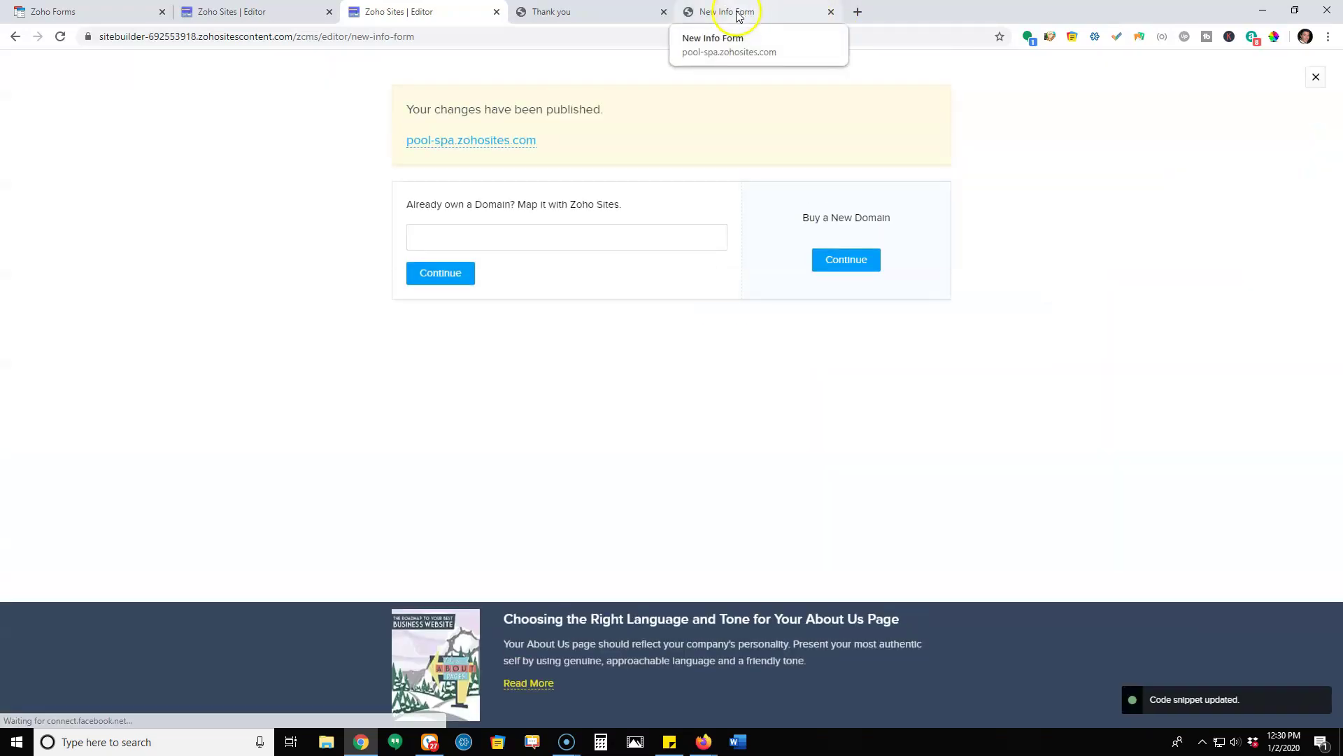
{"action": "left_click", "coordinate": [741, 13]}
{"action": "left_click", "coordinate": [60, 37]}
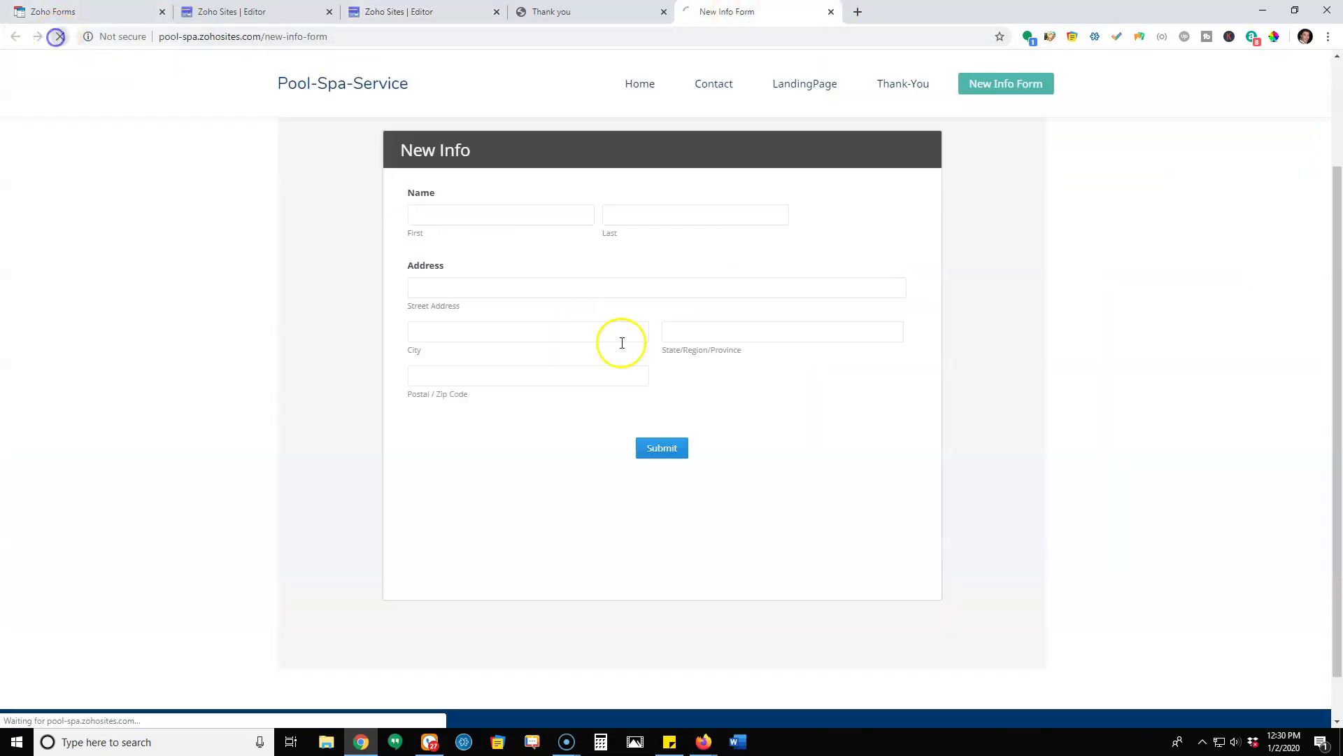
{"action": "scroll", "coordinate": [804, 364], "scroll_direction": "down", "scroll_amount": 1}
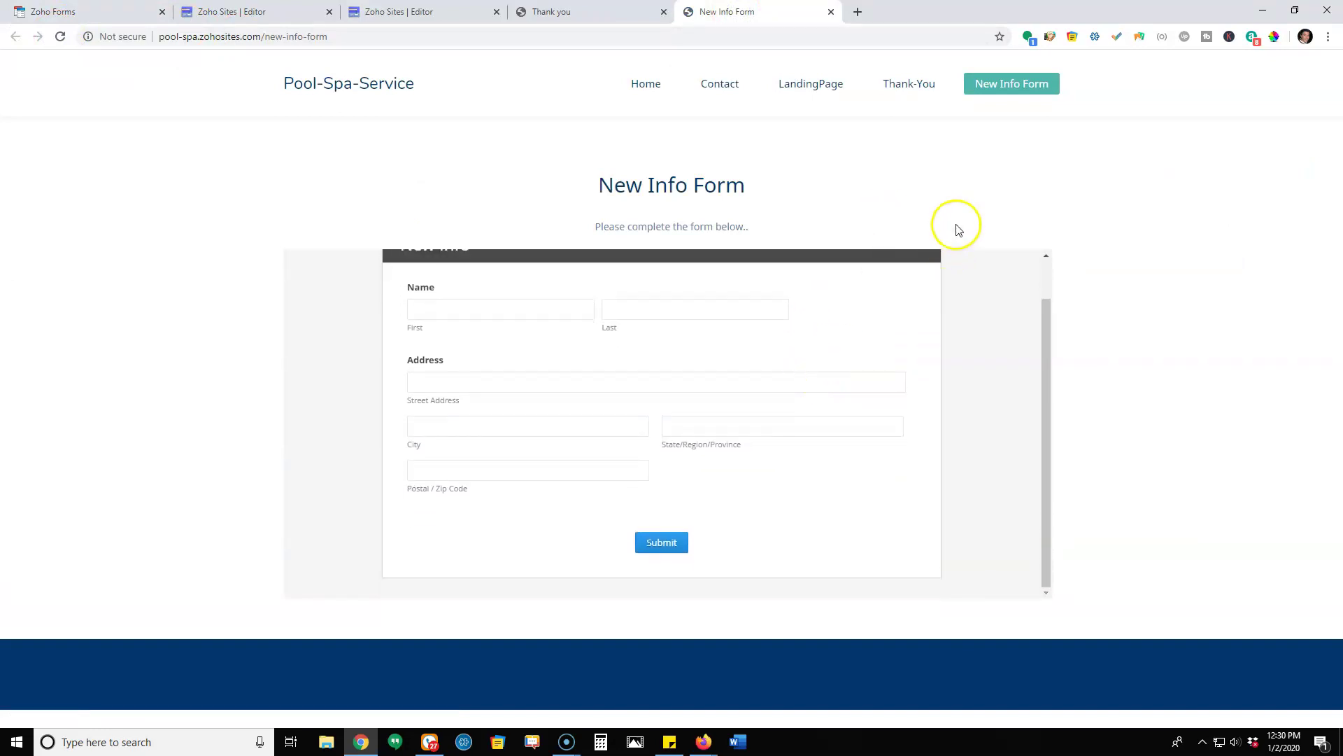
Restore the iframe height to 800px, republish, and review the full-height live form.
{"action": "left_click", "coordinate": [438, 13]}
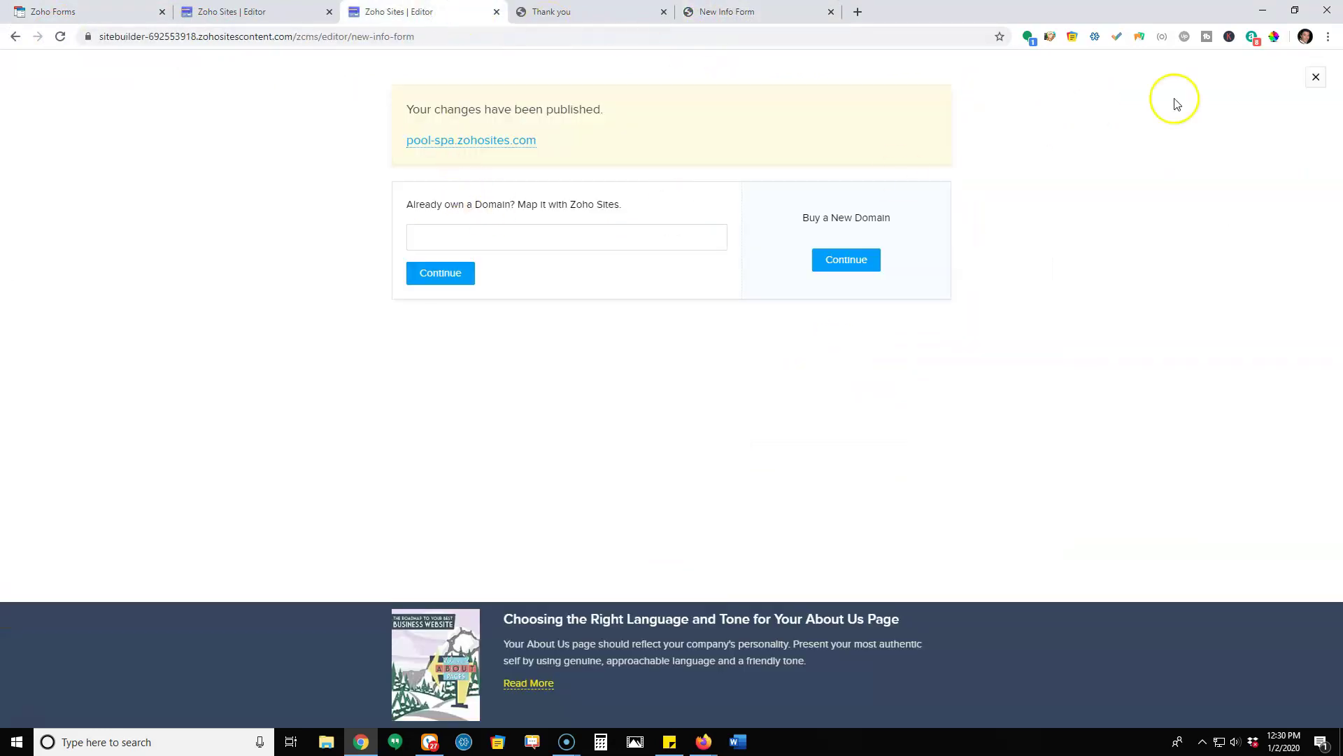
{"action": "left_click", "coordinate": [1316, 77]}
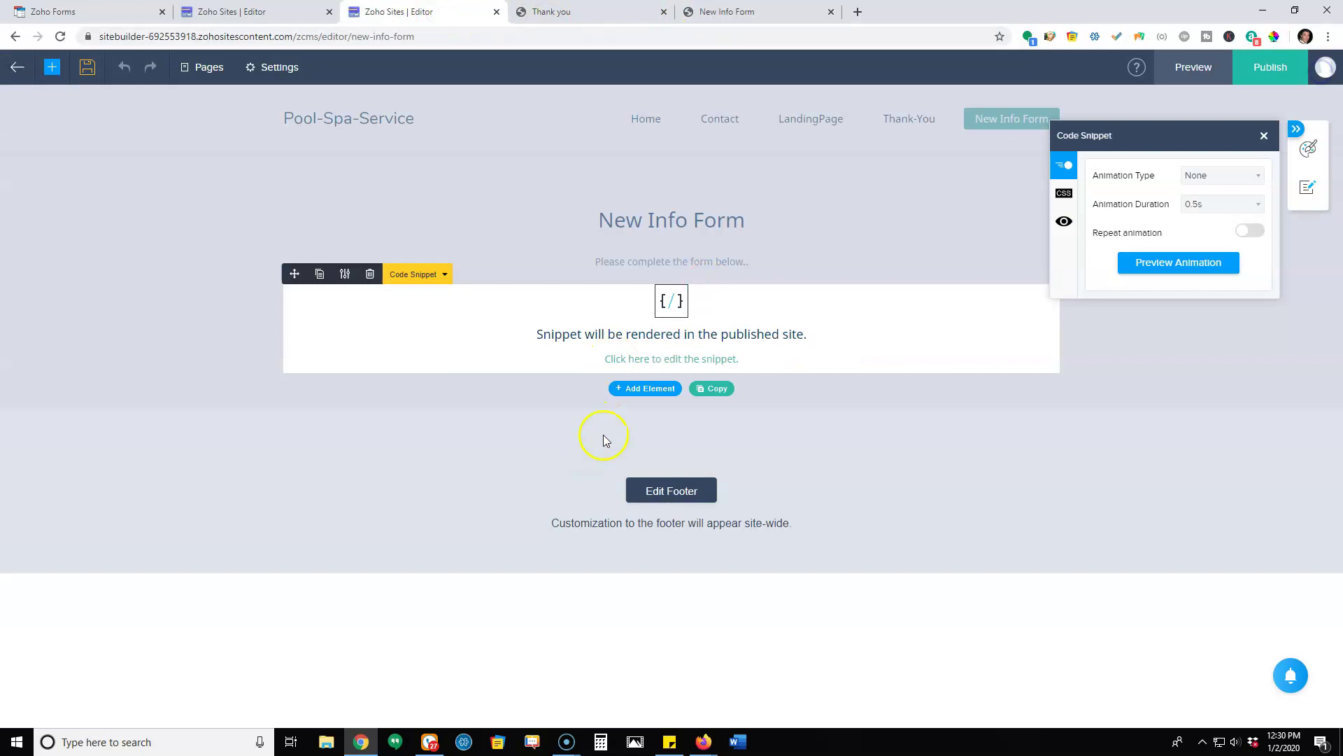
{"action": "left_click", "coordinate": [666, 367]}
{"action": "left_click", "coordinate": [596, 326]}
{"action": "key", "text": "BackSpace"}
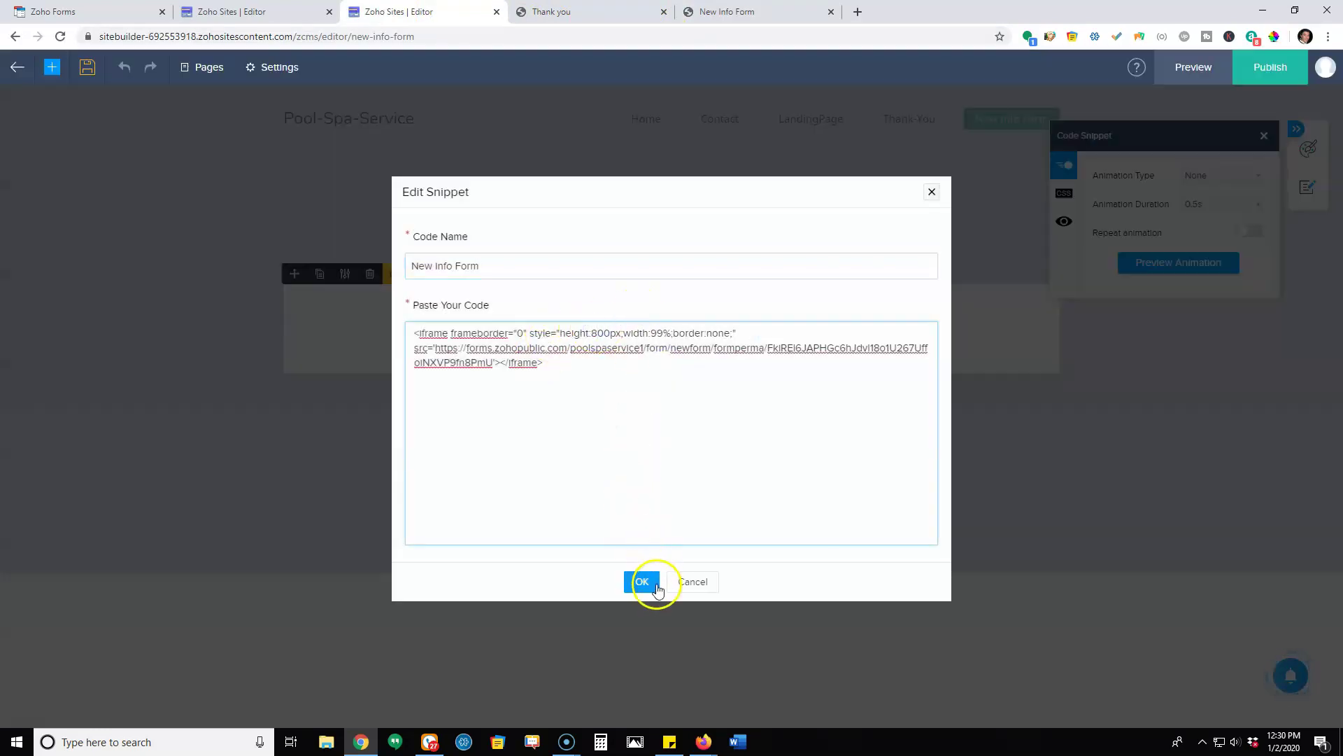
{"action": "left_click", "coordinate": [641, 581]}
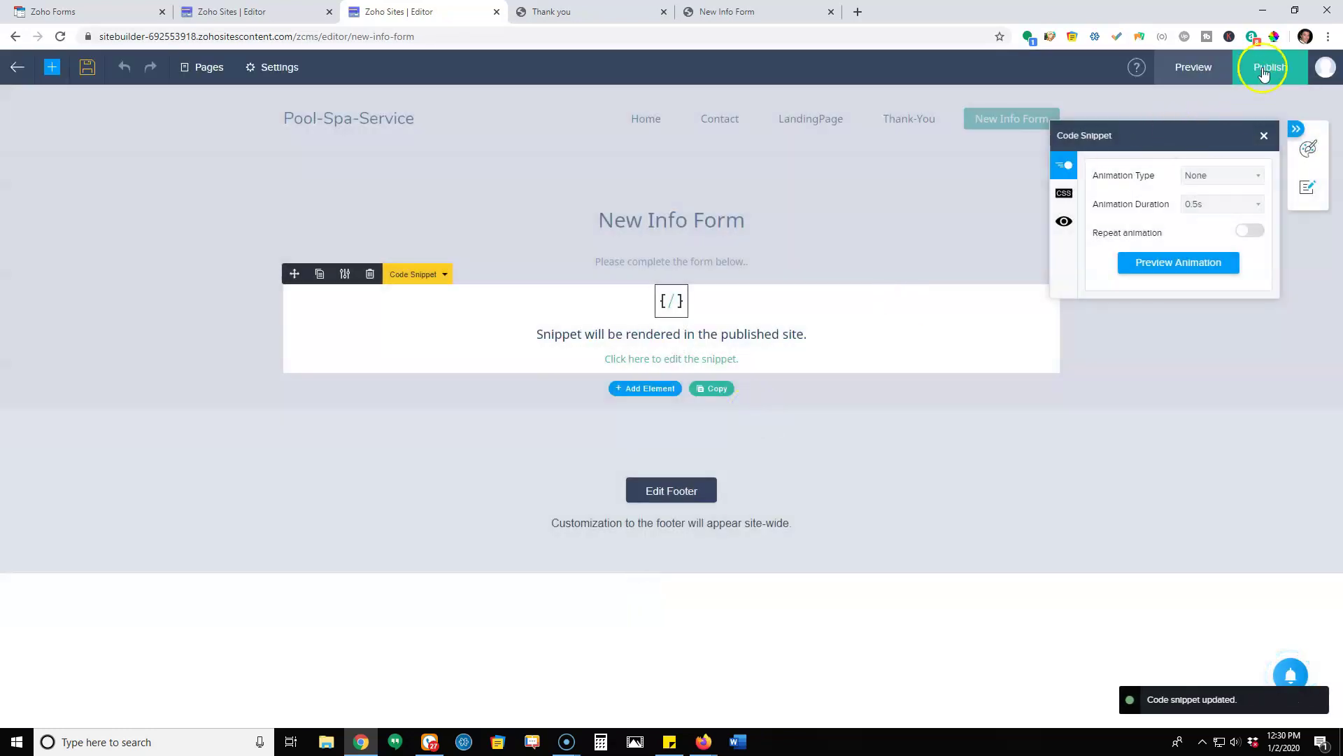
{"action": "left_click", "coordinate": [1268, 69]}
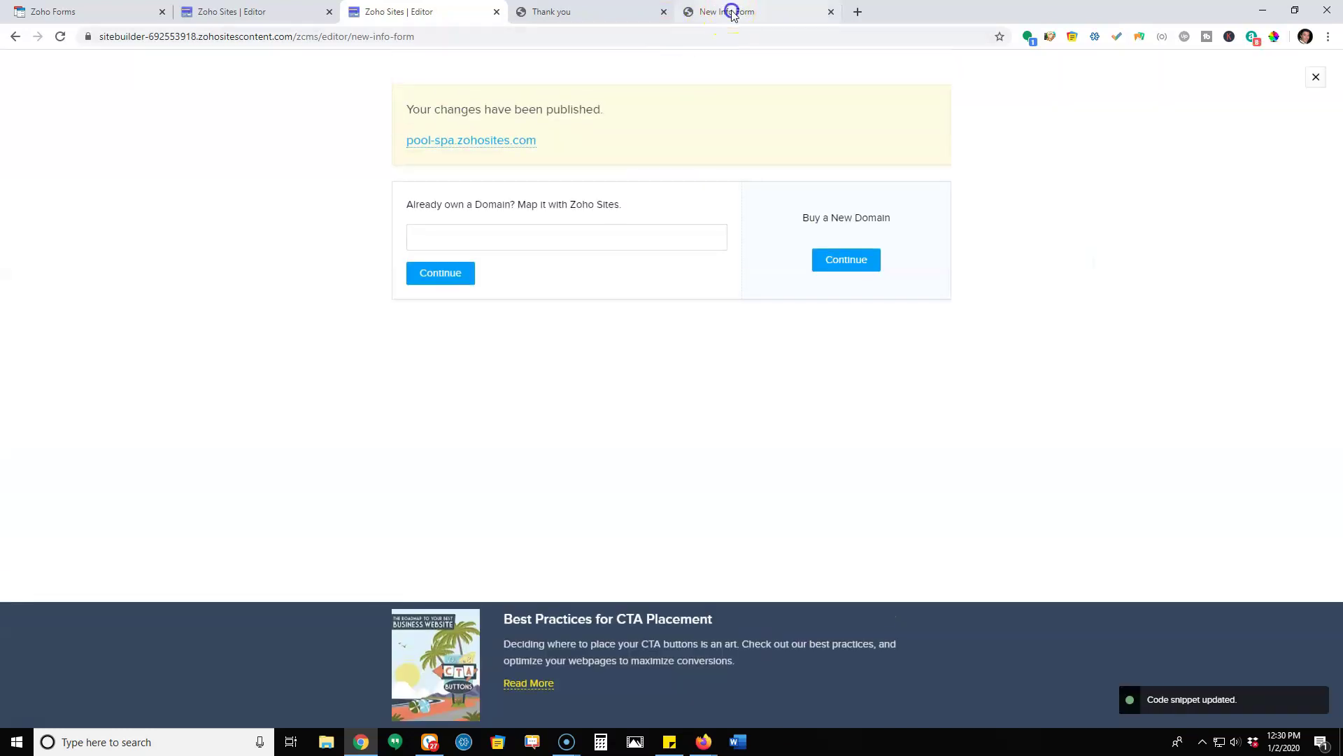
{"action": "left_click", "coordinate": [731, 13]}
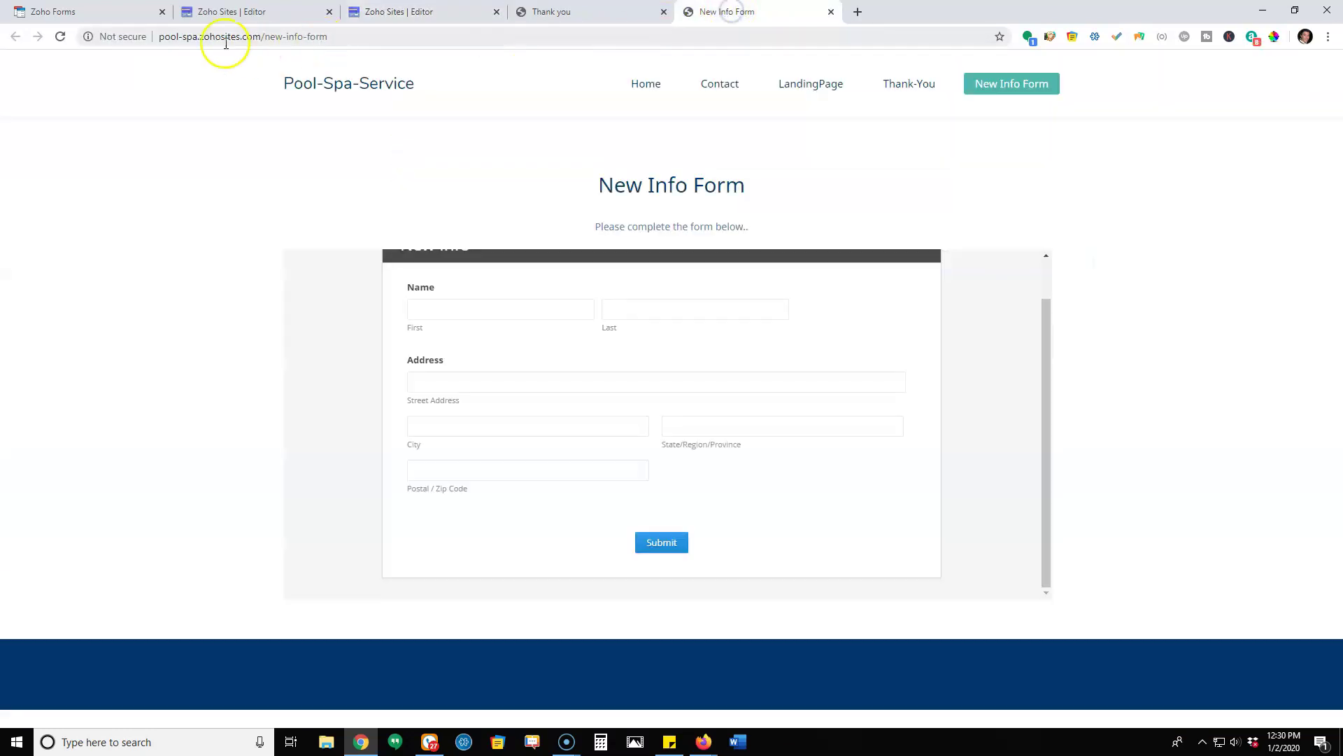
{"action": "left_click", "coordinate": [59, 37]}
{"action": "scroll", "coordinate": [1133, 254], "scroll_direction": "down", "scroll_amount": 2}
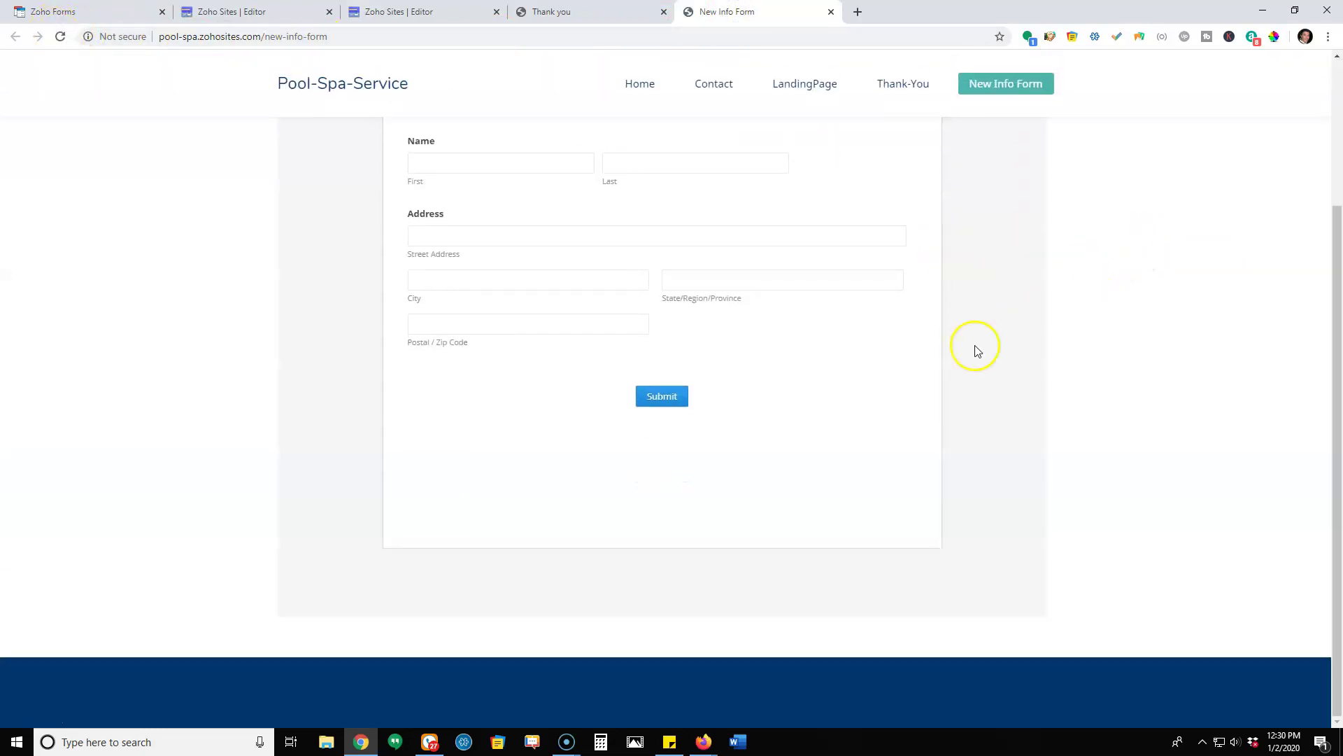
{"action": "scroll", "coordinate": [975, 345], "scroll_direction": "up", "scroll_amount": 3}
{"action": "scroll", "coordinate": [699, 608], "scroll_direction": "down", "scroll_amount": 2}
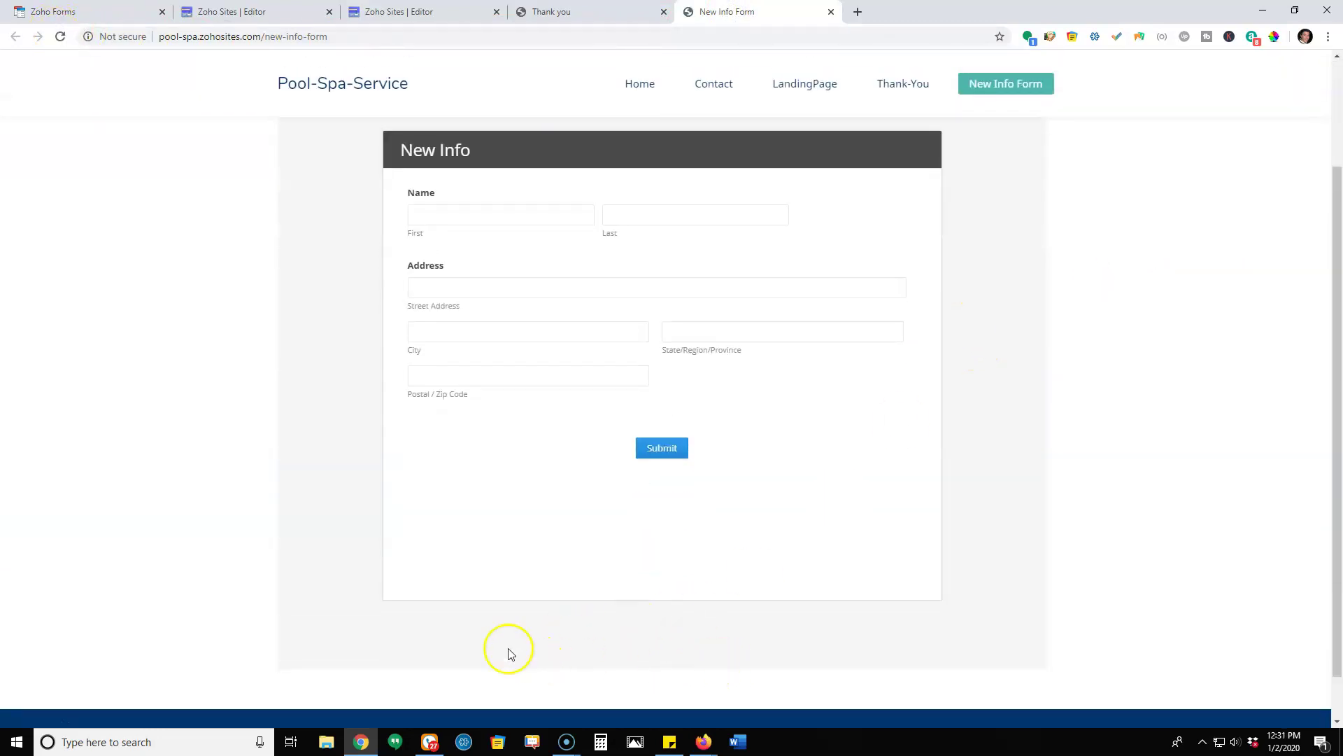
{"action": "scroll", "coordinate": [768, 489], "scroll_direction": "up", "scroll_amount": 1}
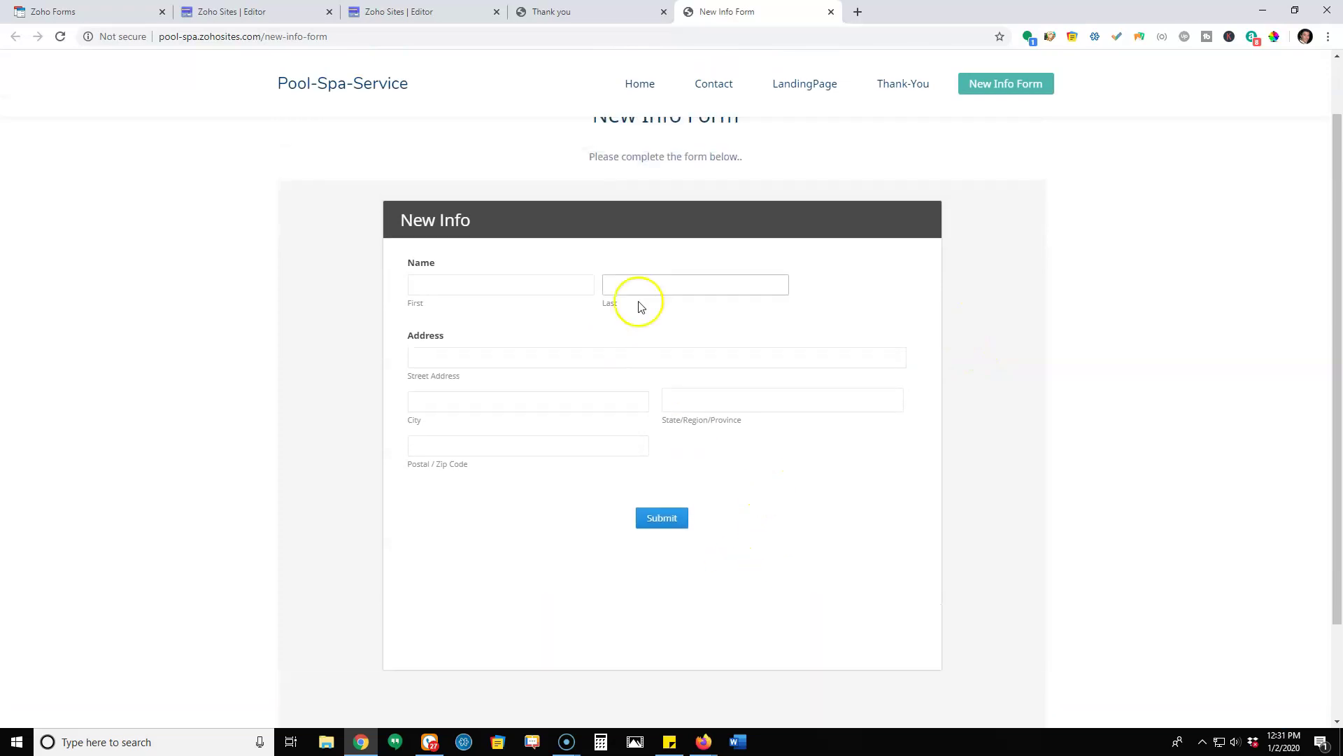
{"action": "scroll", "coordinate": [938, 444], "scroll_direction": "up", "scroll_amount": 1}
{"action": "scroll", "coordinate": [901, 292], "scroll_direction": "down", "scroll_amount": 2}
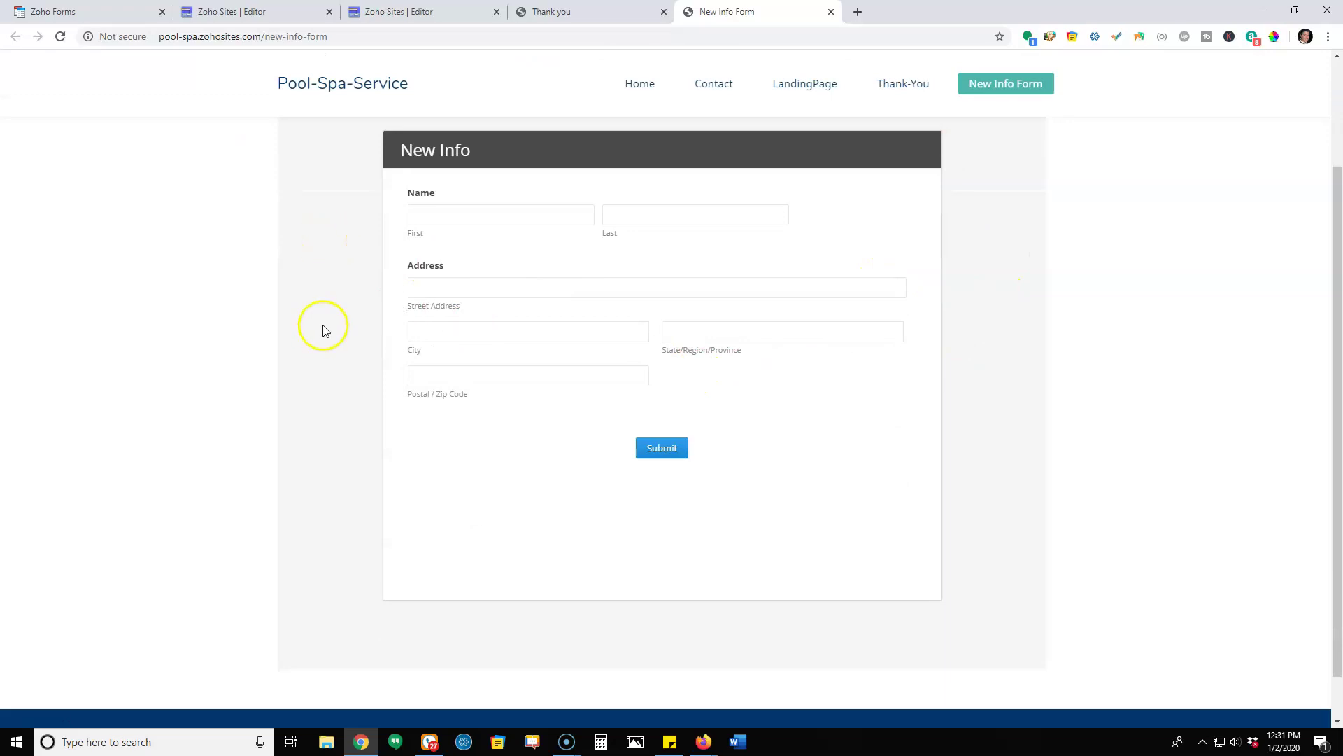
{"action": "scroll", "coordinate": [994, 238], "scroll_direction": "up", "scroll_amount": 2}
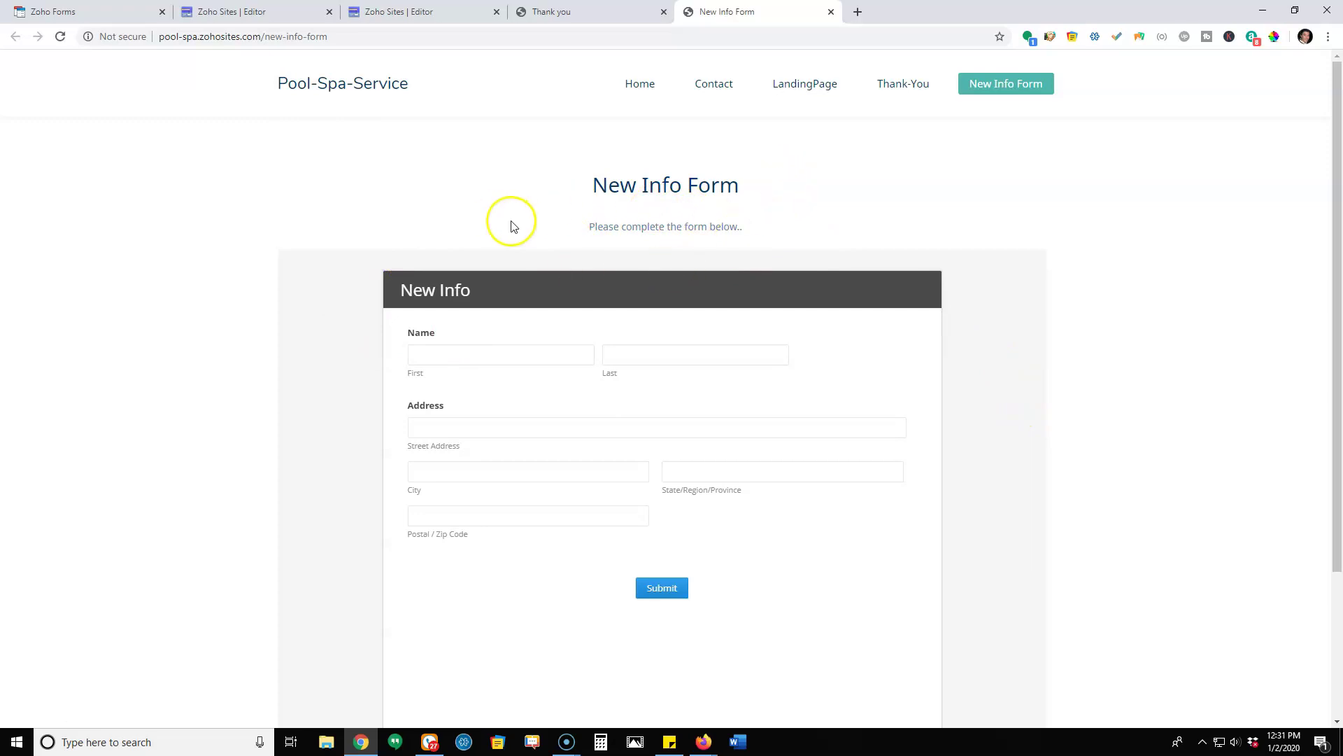
Return to the Thank-You page in the editor and close its snippet without saving.
{"action": "left_click", "coordinate": [431, 14]}
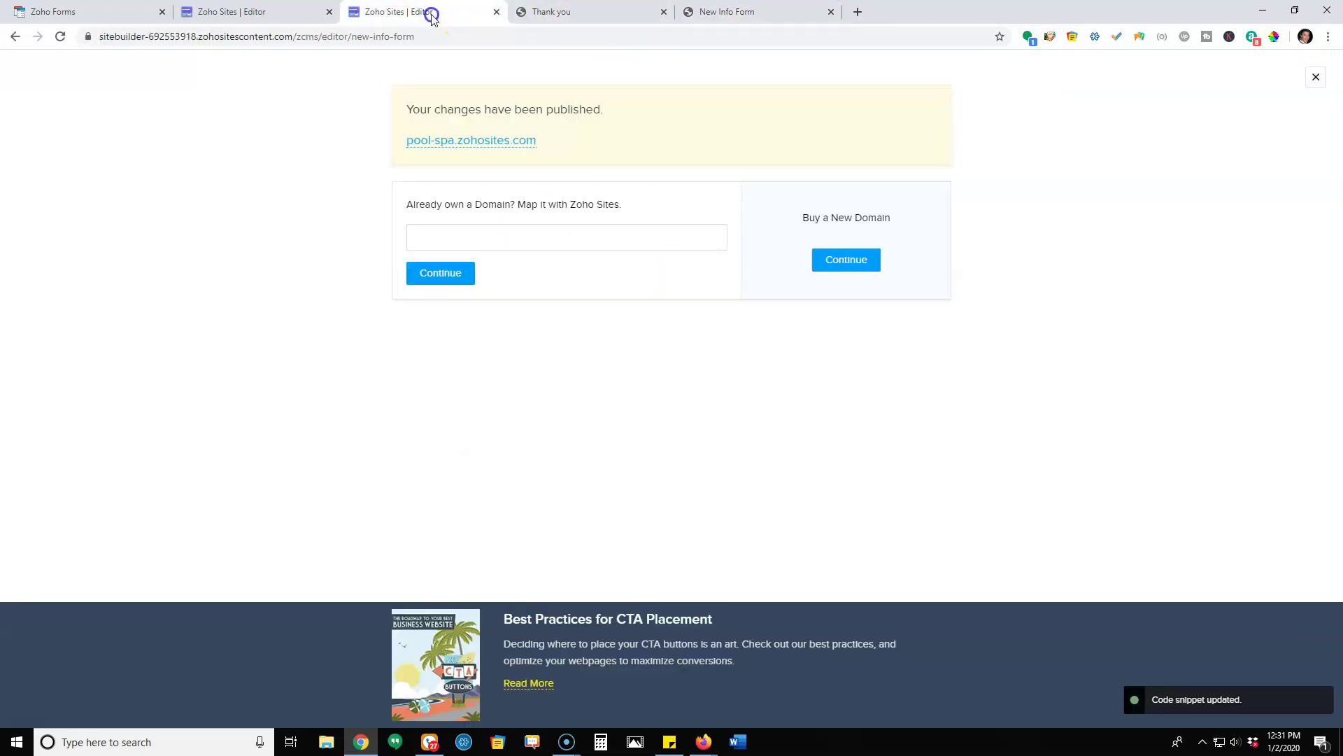
{"action": "left_click", "coordinate": [1316, 77]}
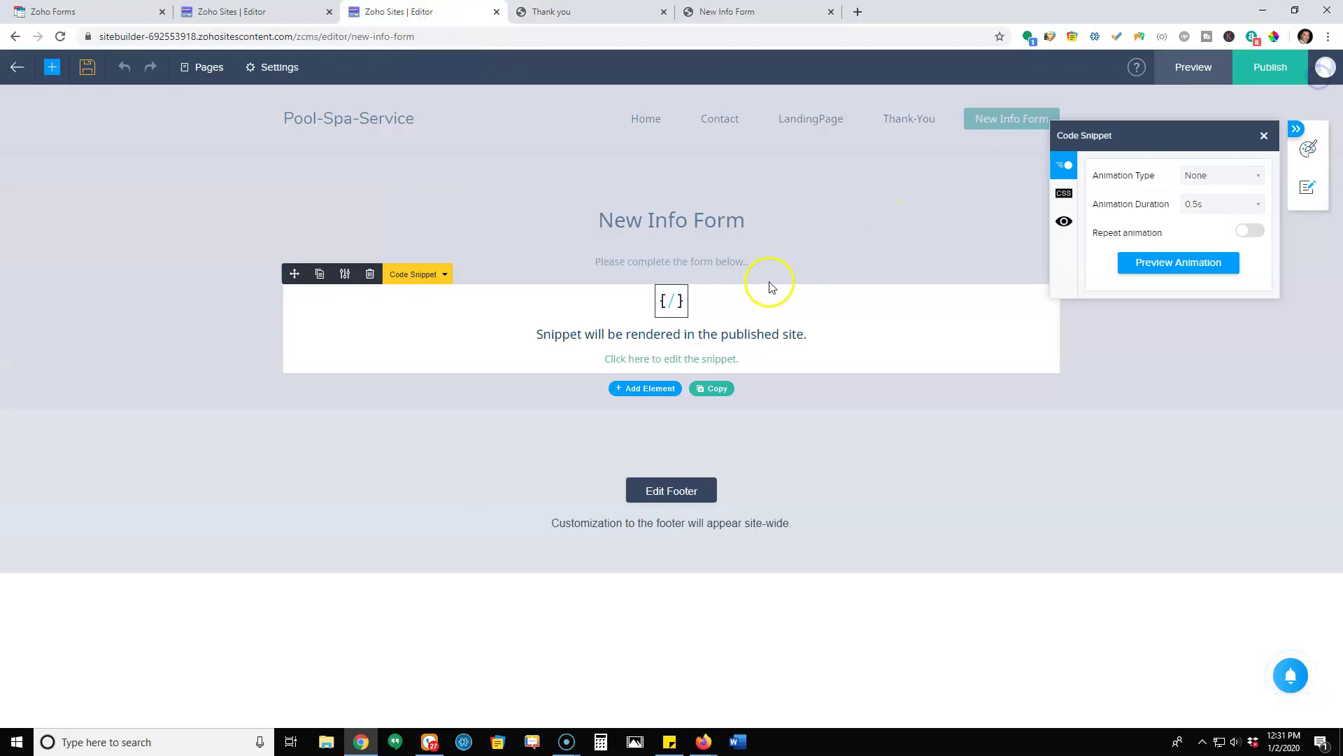
{"action": "left_click", "coordinate": [497, 12]}
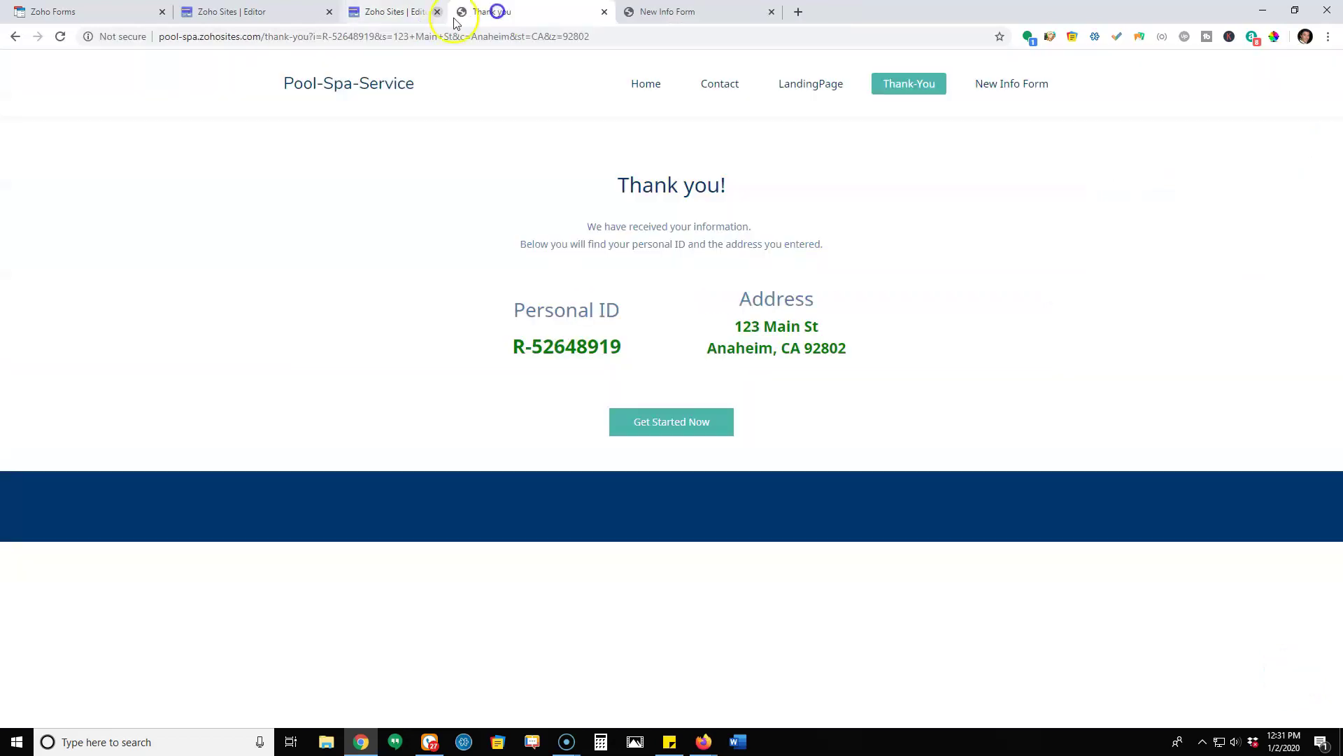
{"action": "left_click", "coordinate": [270, 12]}
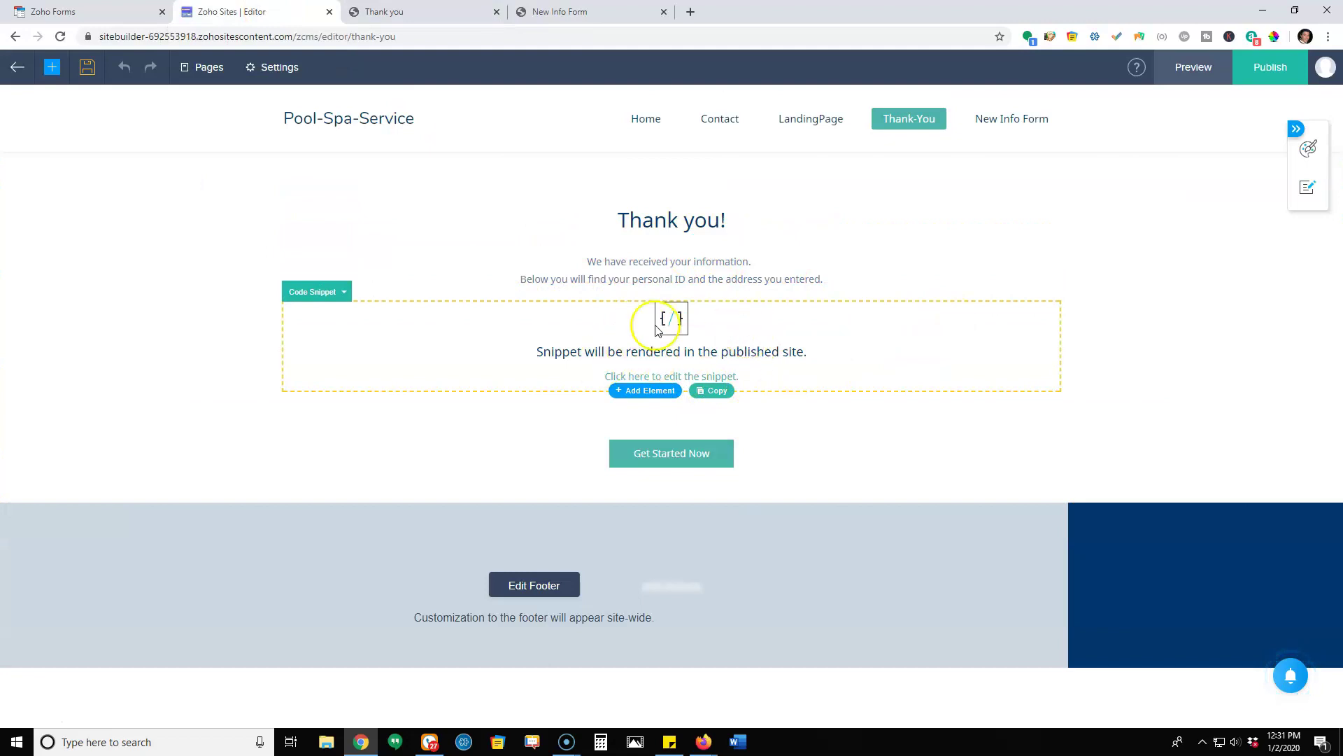
{"action": "left_click", "coordinate": [655, 377]}
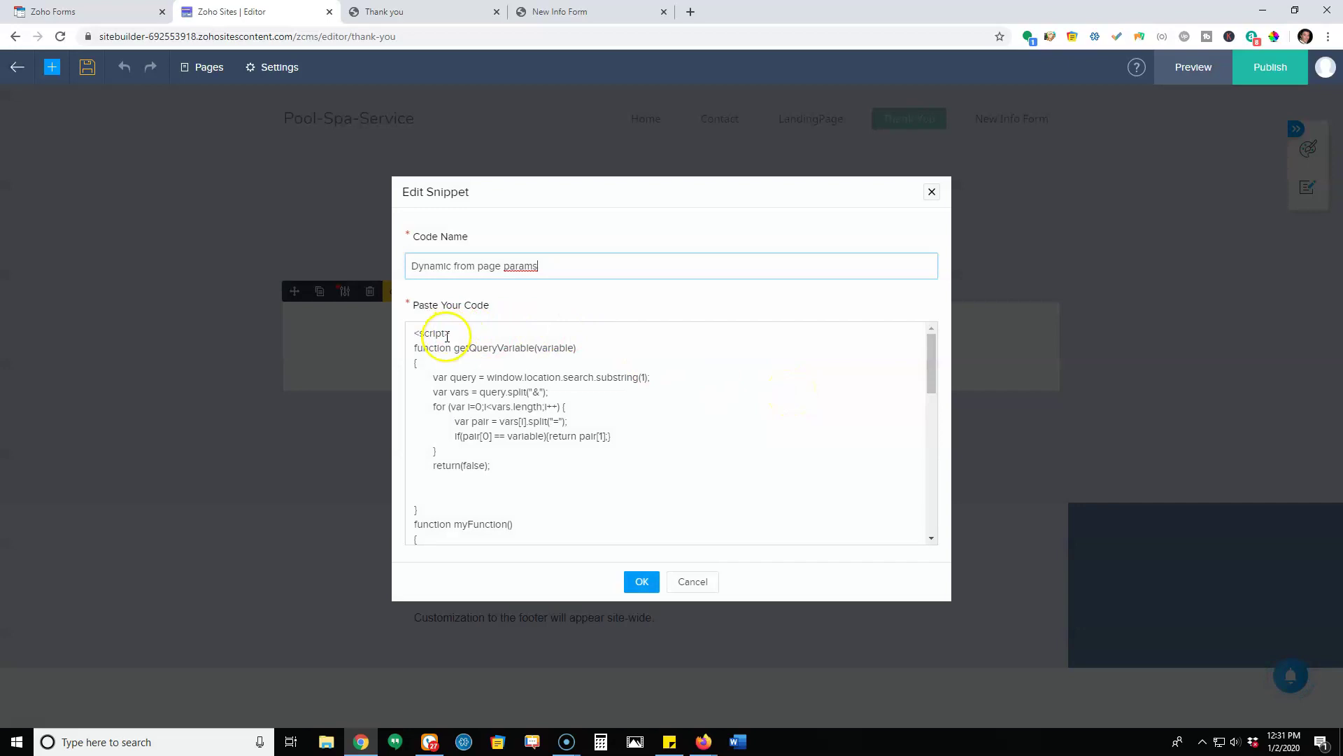
{"action": "left_click", "coordinate": [703, 582]}
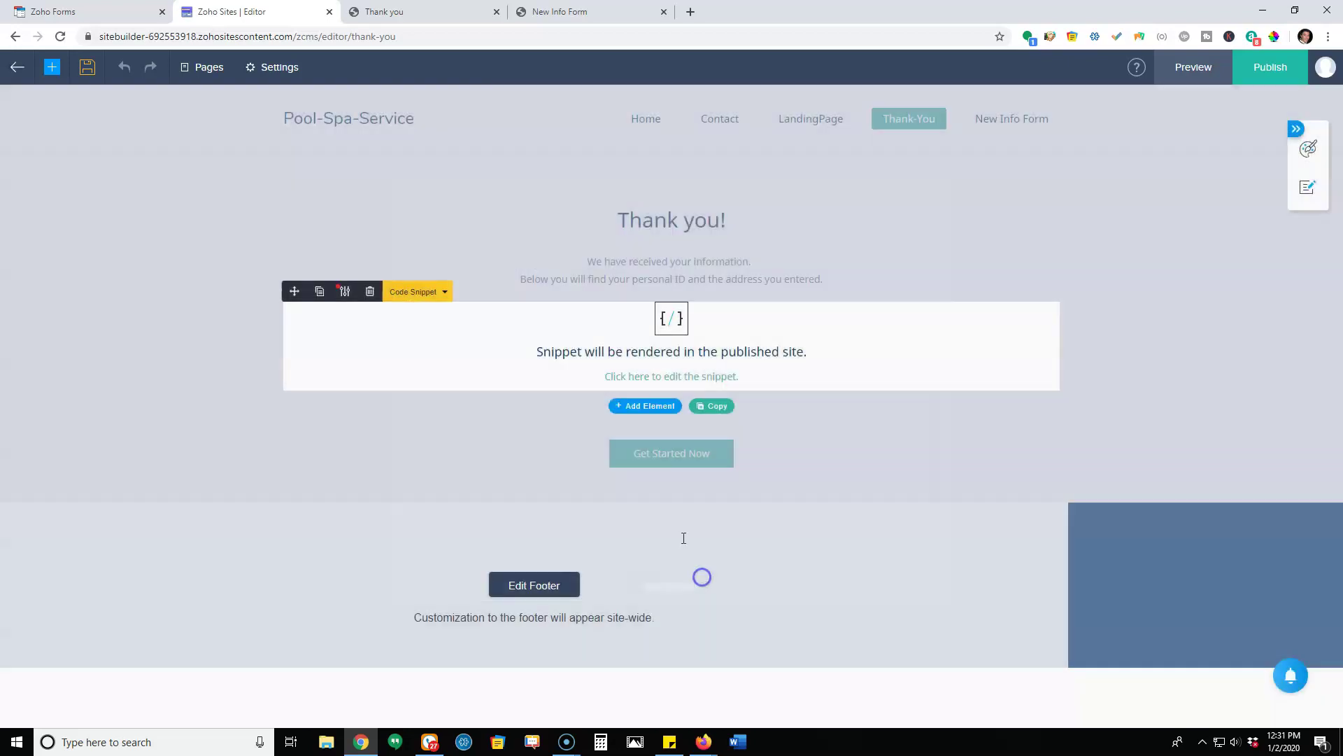
Try adding a second code snippet and deleting the spacer, cancelling both.
{"action": "left_click", "coordinate": [642, 408]}
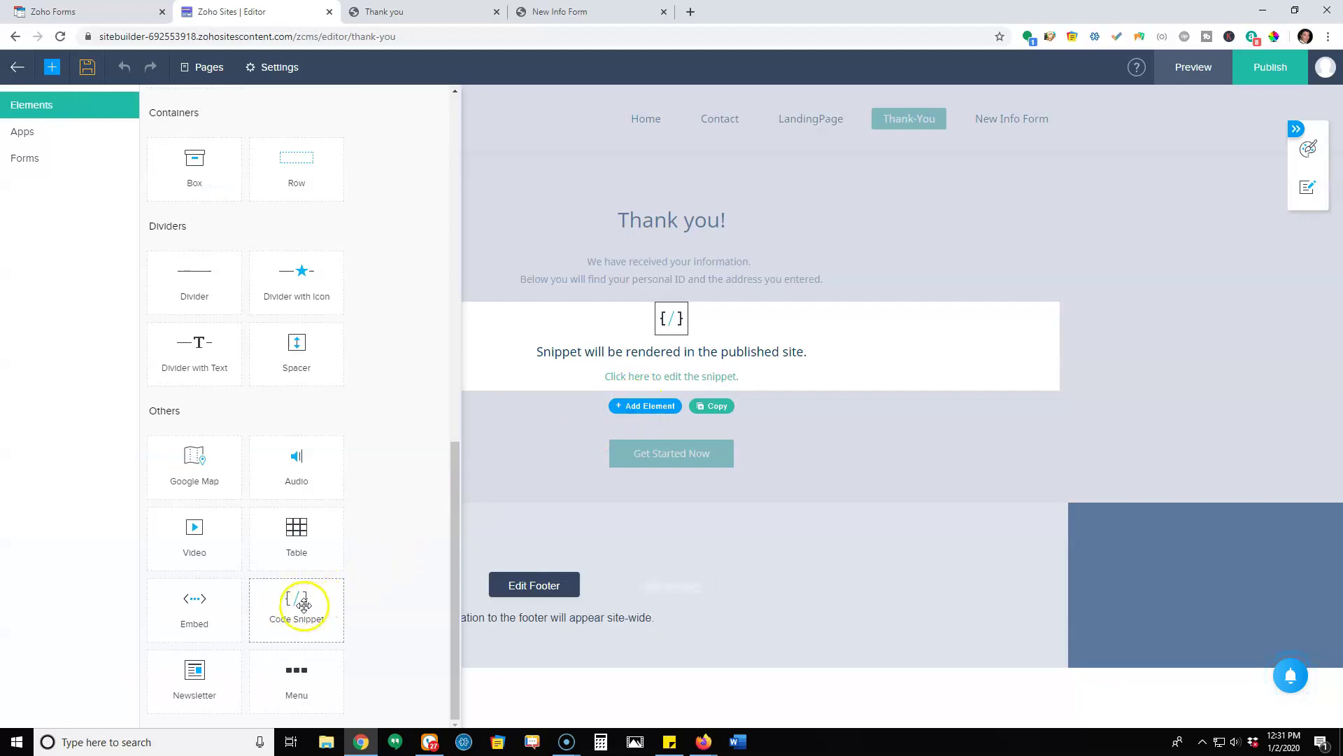
{"action": "left_click_drag", "start_coordinate": [304, 605], "coordinate": [638, 406]}
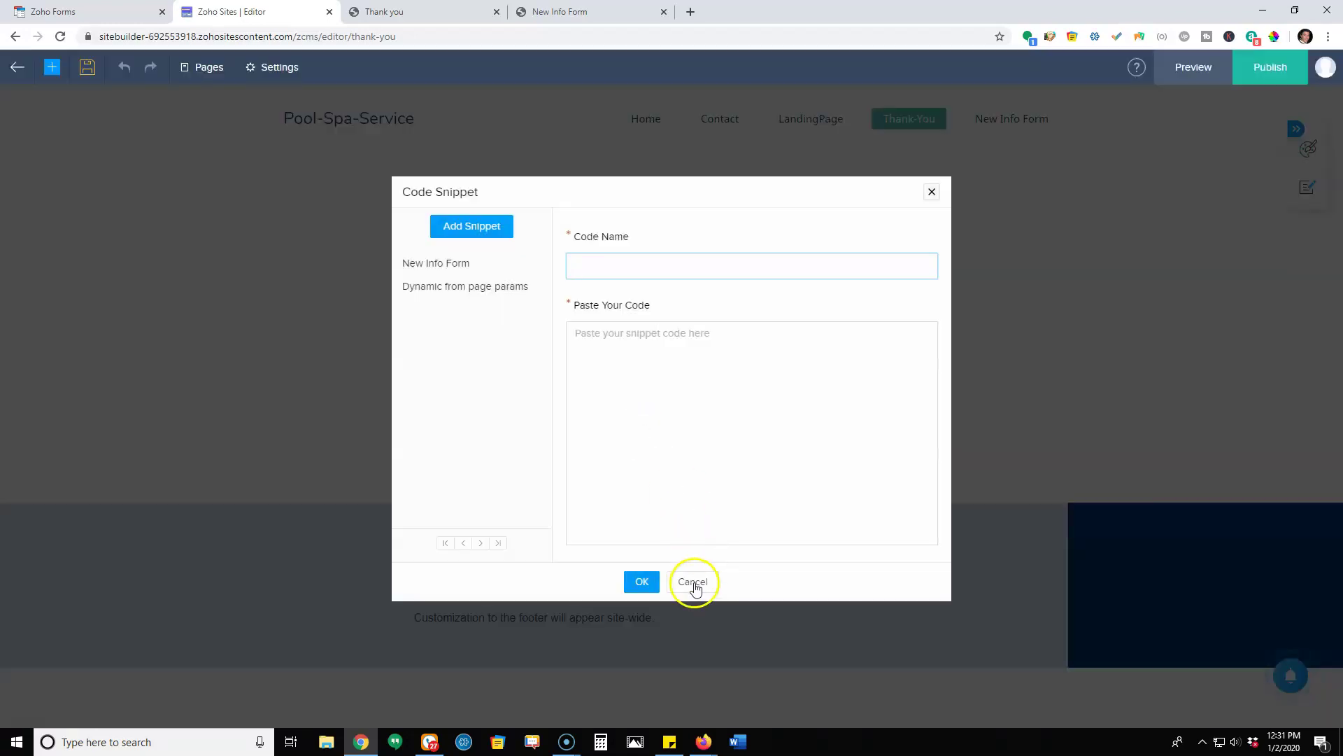
{"action": "left_click", "coordinate": [692, 582]}
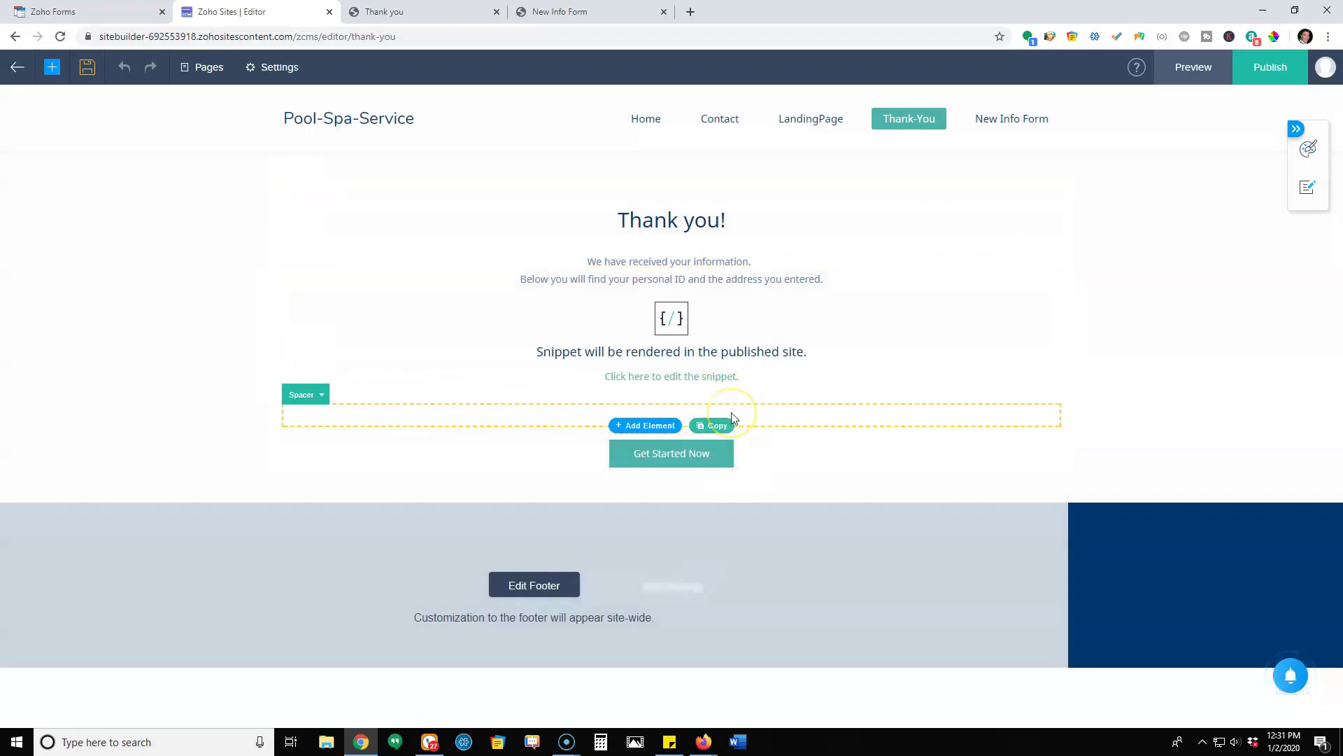
{"action": "left_click", "coordinate": [368, 418]}
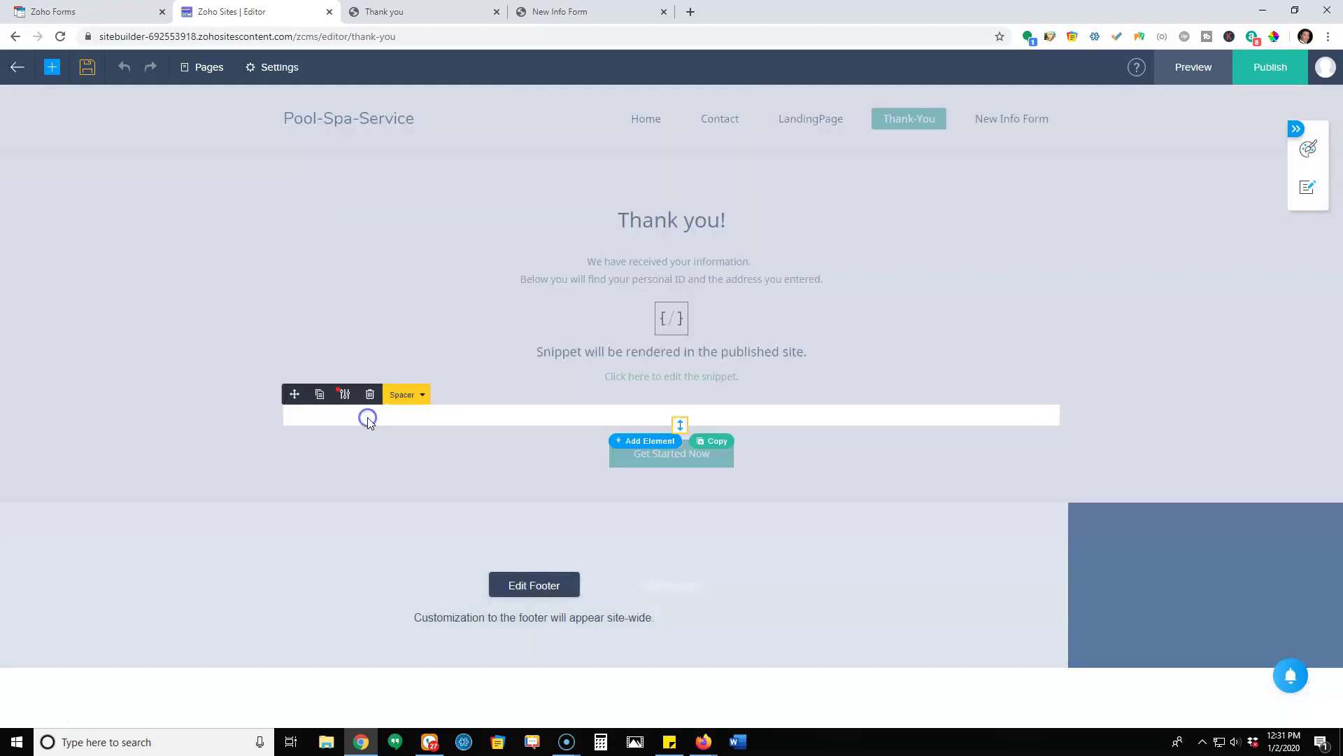
{"action": "left_click", "coordinate": [370, 394]}
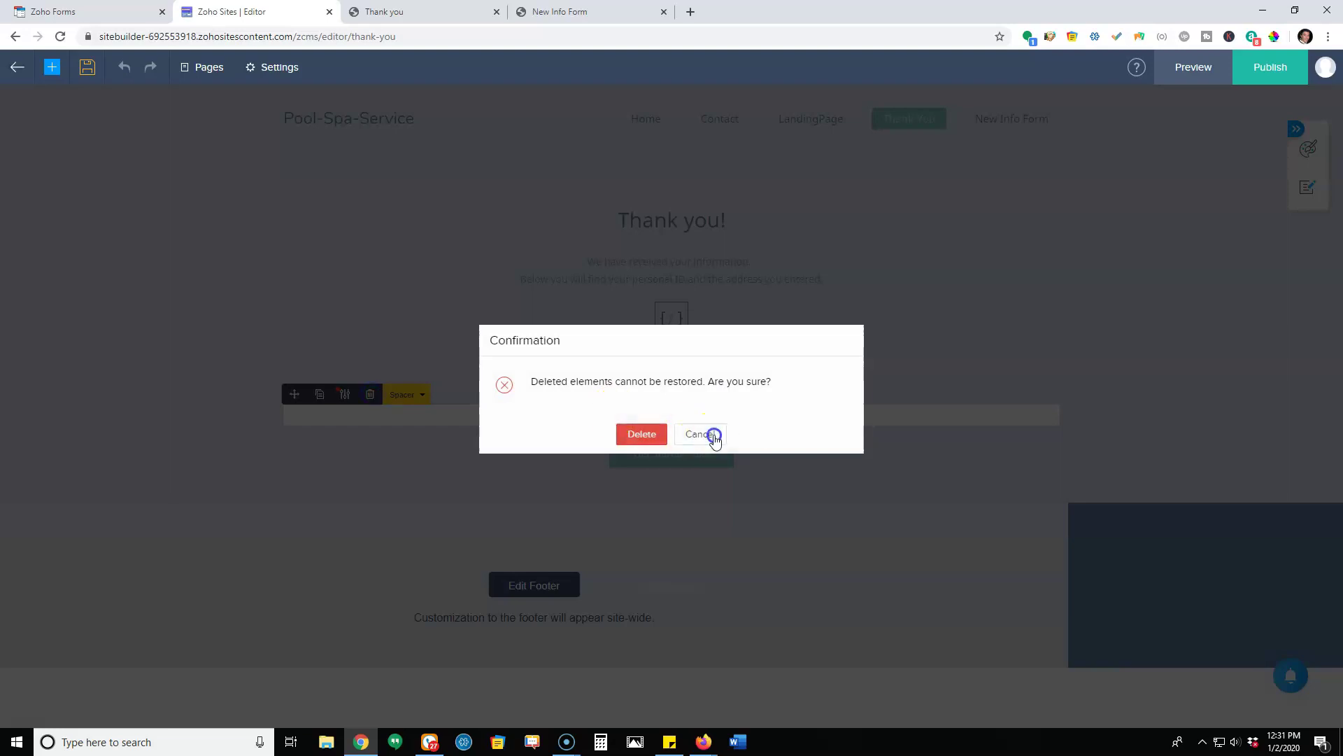
{"action": "left_click", "coordinate": [713, 436]}
Open the Dynamic from page params snippet's code and scroll through it.
{"action": "left_click", "coordinate": [703, 379]}
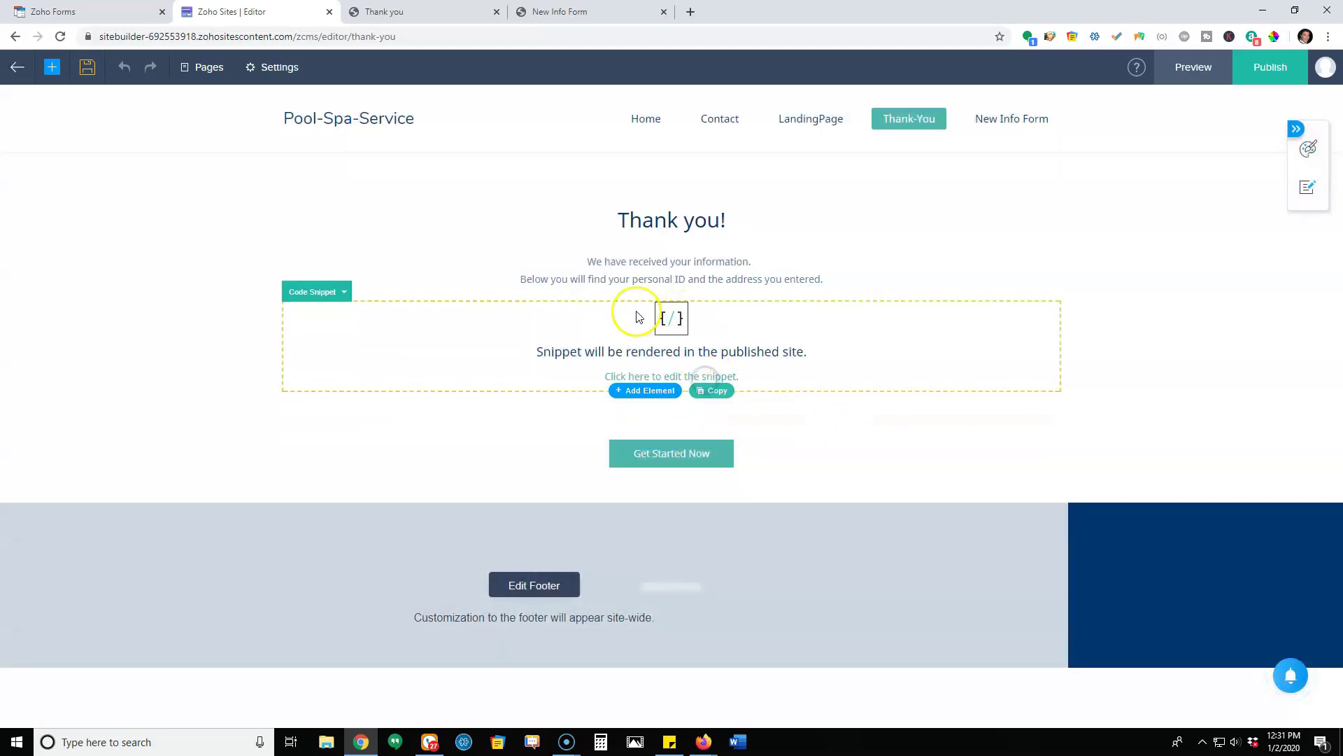
{"action": "left_click", "coordinate": [671, 376]}
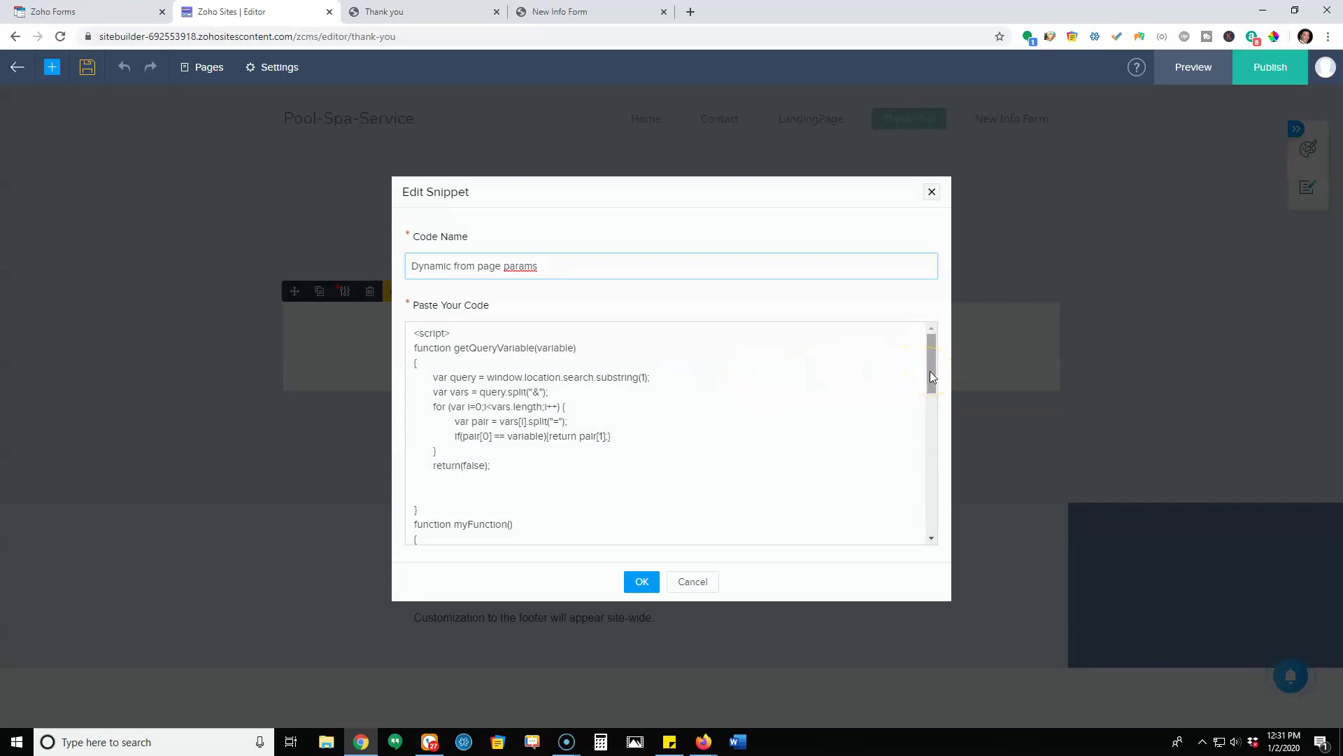
{"action": "left_click", "coordinate": [922, 368]}
{"action": "scroll", "coordinate": [699, 384], "scroll_direction": "down", "scroll_amount": 8}
{"action": "scroll", "coordinate": [701, 388], "scroll_direction": "down", "scroll_amount": 2}
{"action": "scroll", "coordinate": [693, 401], "scroll_direction": "up", "scroll_amount": 10}
Compare with the live New Info Form and thank-you pages, inspecting the URL parameters.
{"action": "left_click", "coordinate": [597, 13]}
{"action": "left_click", "coordinate": [451, 14]}
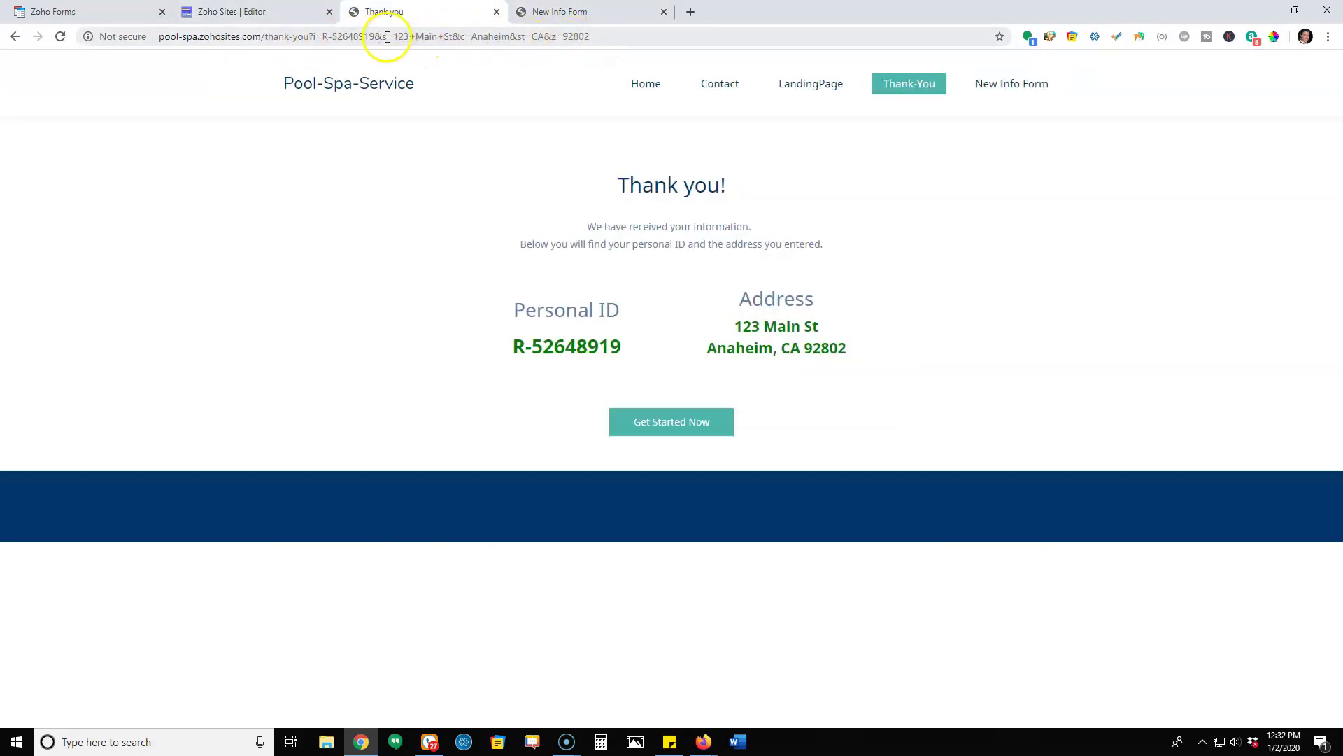
{"action": "left_click", "coordinate": [387, 37]}
{"action": "left_click", "coordinate": [384, 36]}
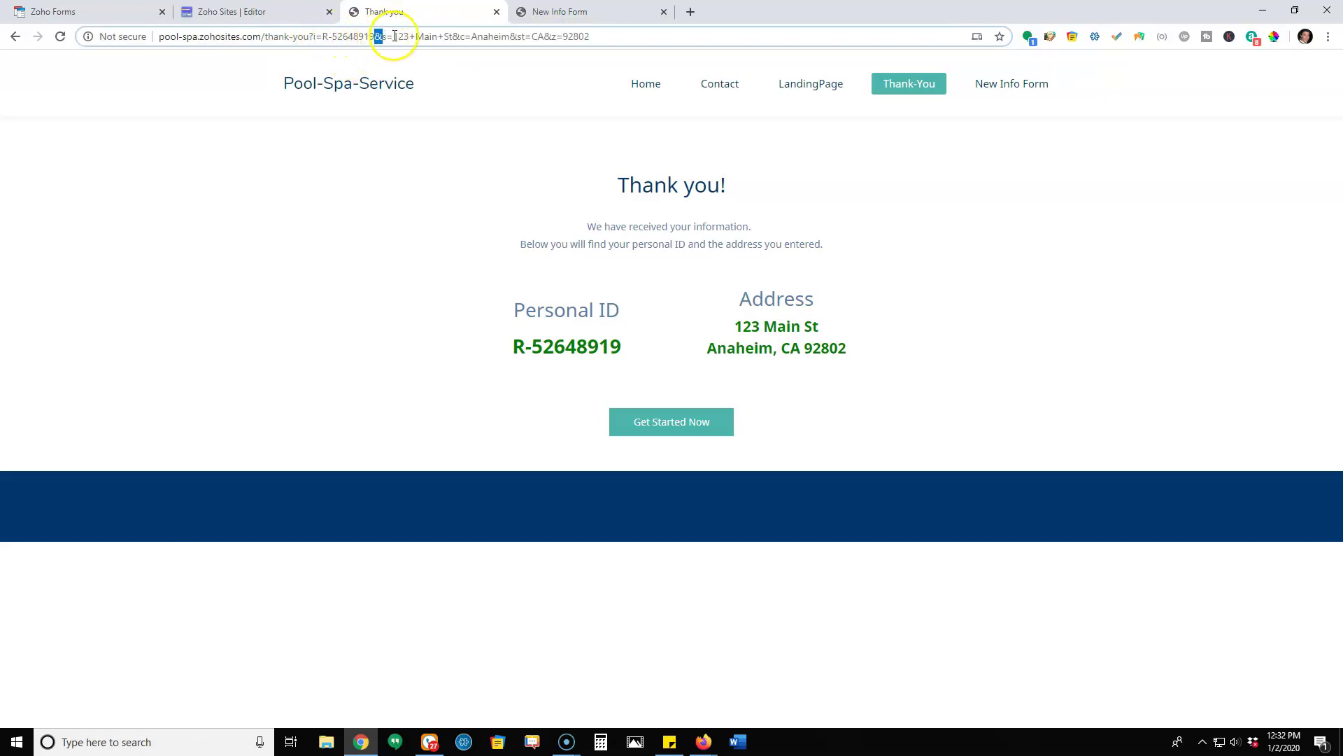
{"action": "left_click", "coordinate": [264, 15]}
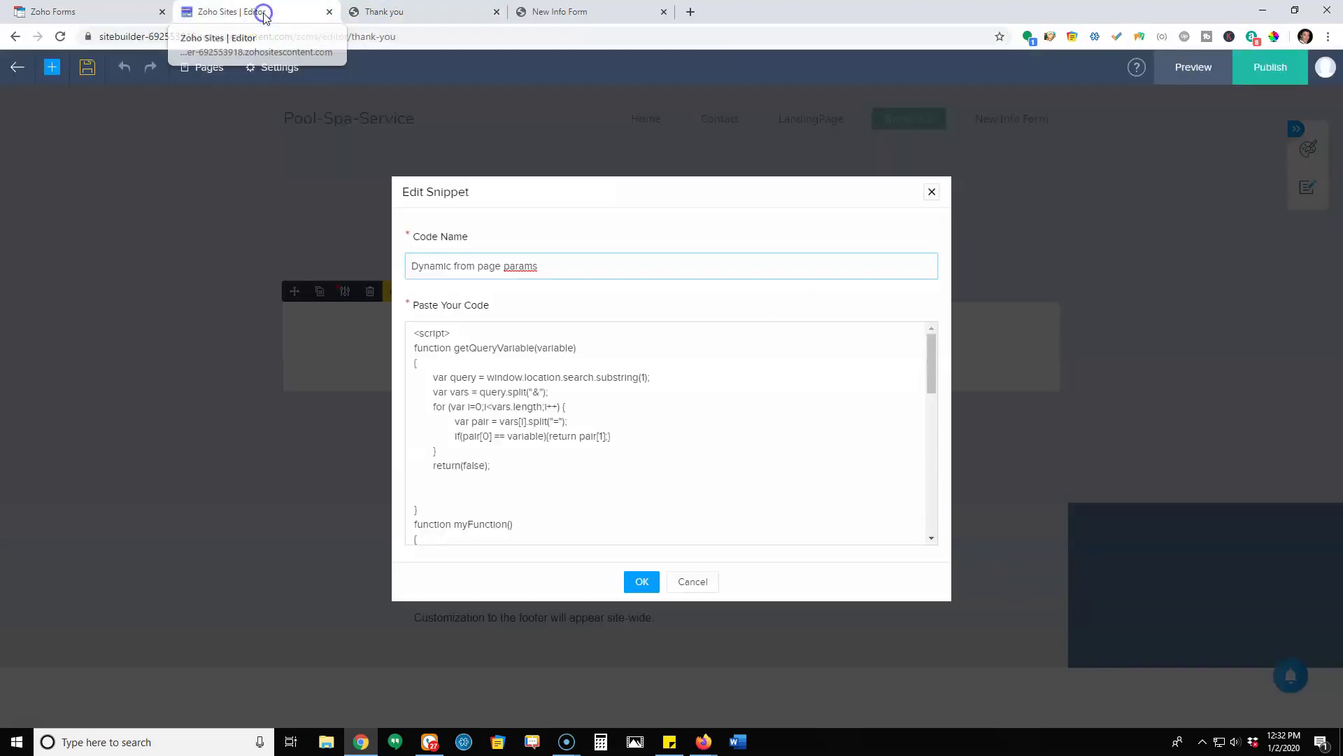
{"action": "left_click_drag", "start_coordinate": [512, 458], "coordinate": [438, 375]}
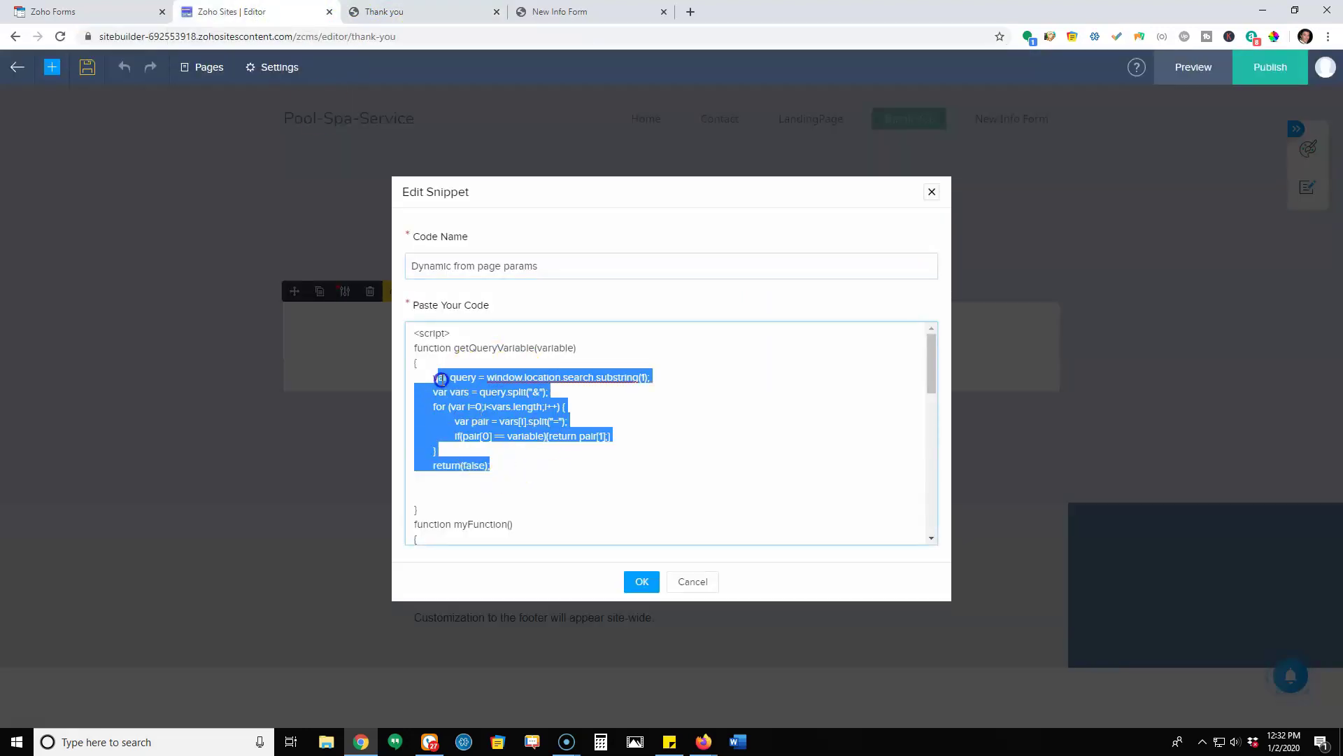
{"action": "scroll", "coordinate": [627, 393], "scroll_direction": "down", "scroll_amount": 2}
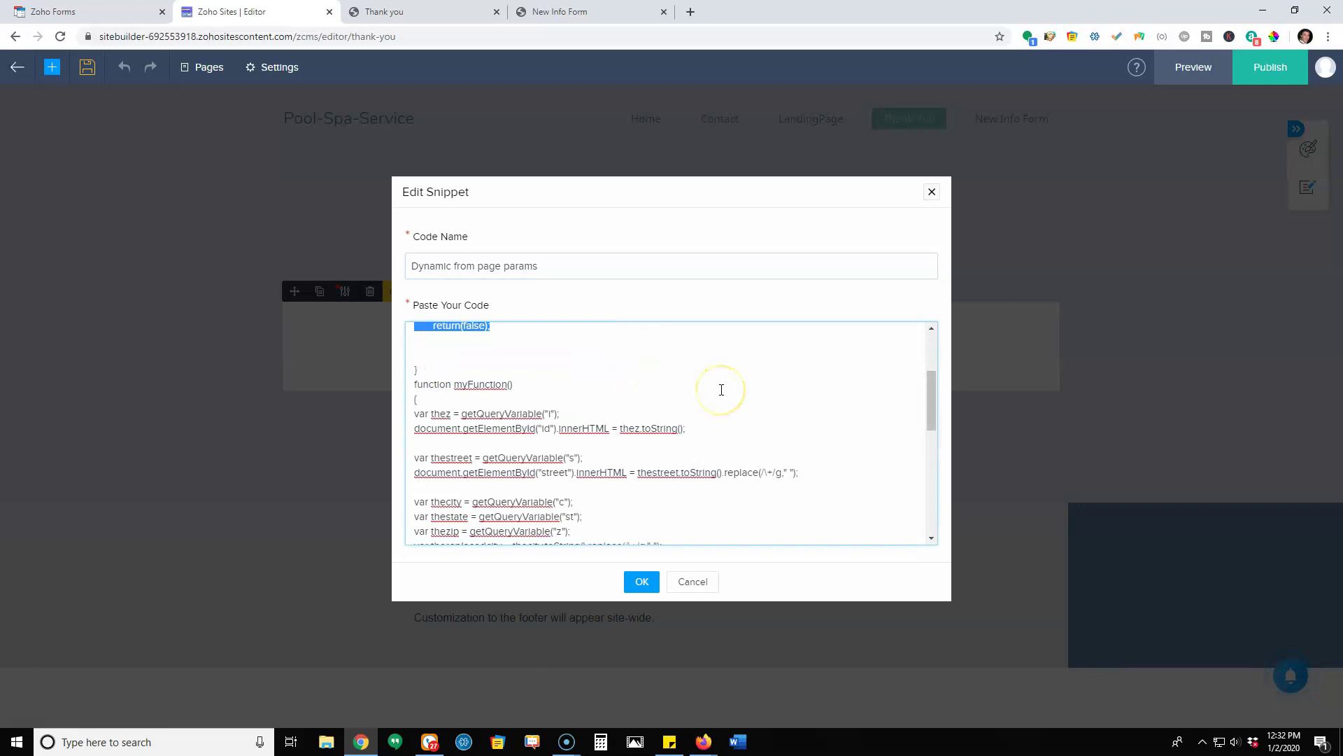
{"action": "left_click", "coordinate": [629, 411]}
{"action": "scroll", "coordinate": [654, 378], "scroll_direction": "down", "scroll_amount": 1}
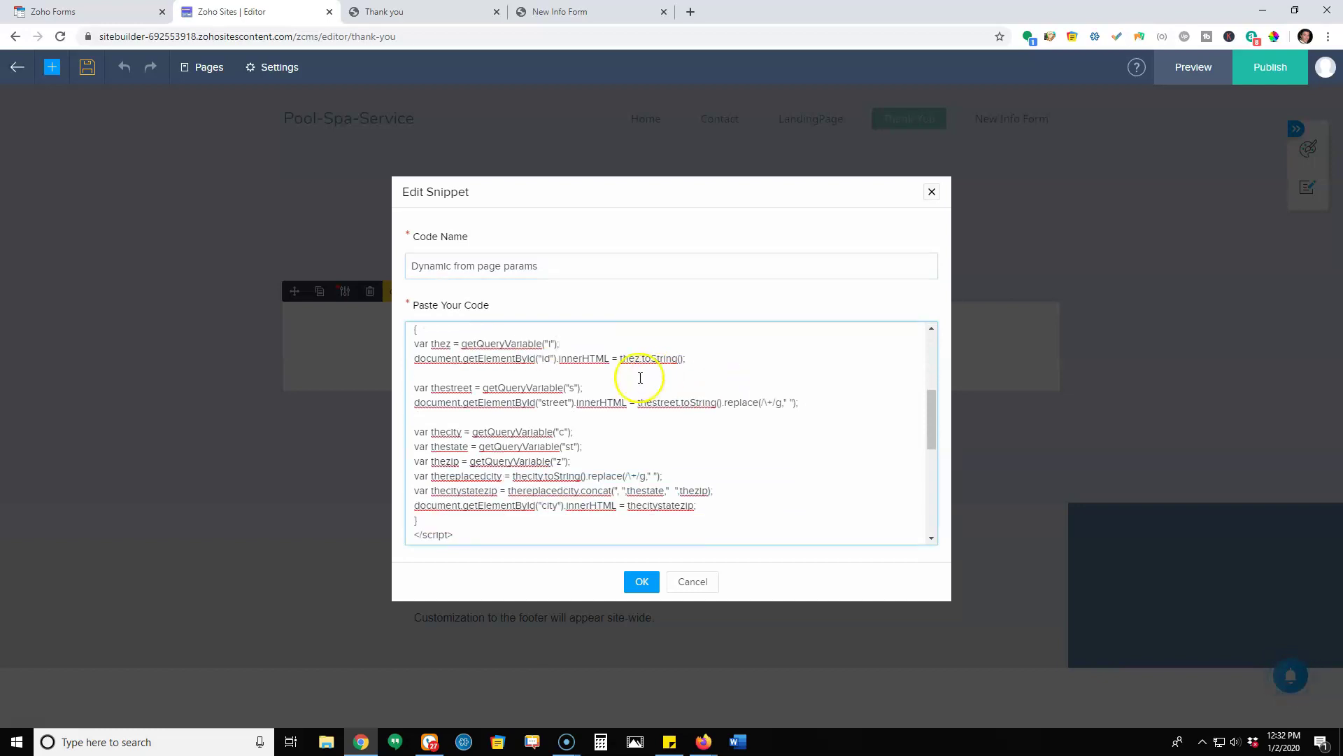
{"action": "left_click", "coordinate": [557, 375]}
{"action": "double_click", "coordinate": [552, 342]}
{"action": "scroll", "coordinate": [745, 424], "scroll_direction": "down", "scroll_amount": 5}
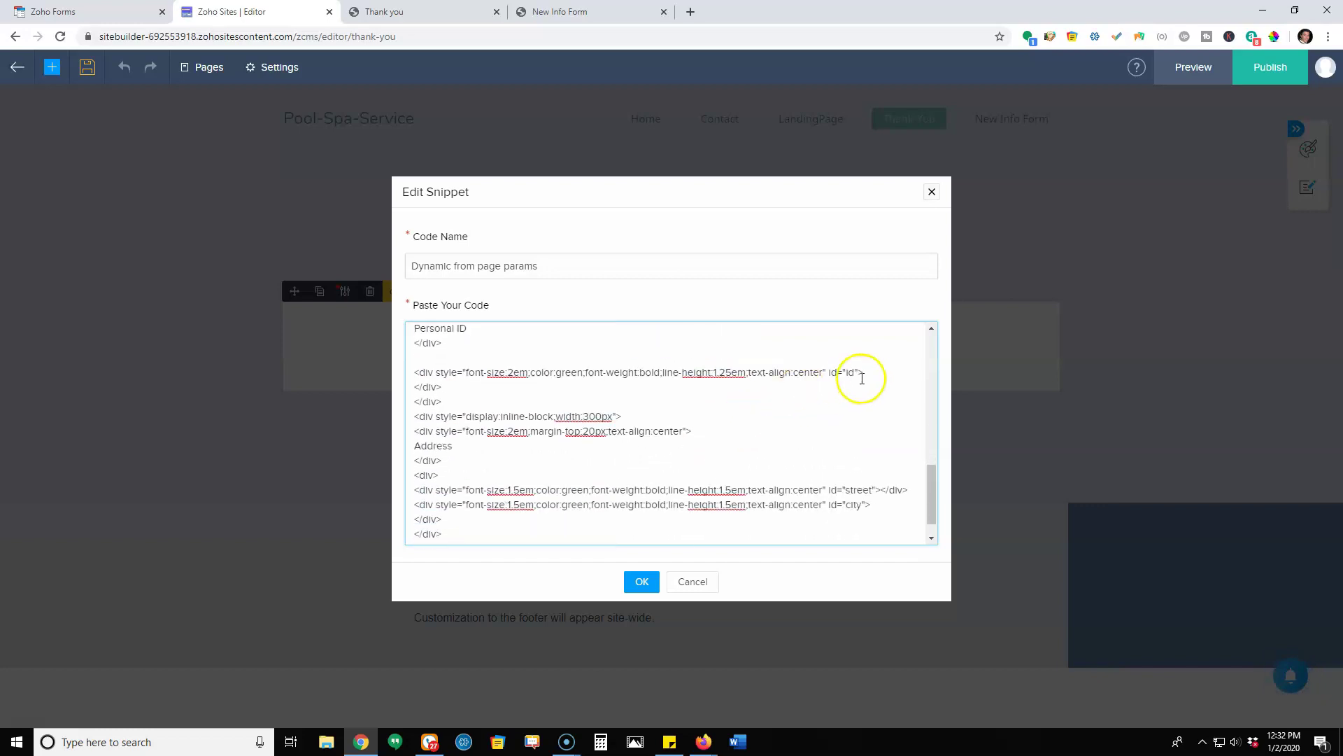
{"action": "left_click_drag", "start_coordinate": [859, 373], "coordinate": [827, 373]}
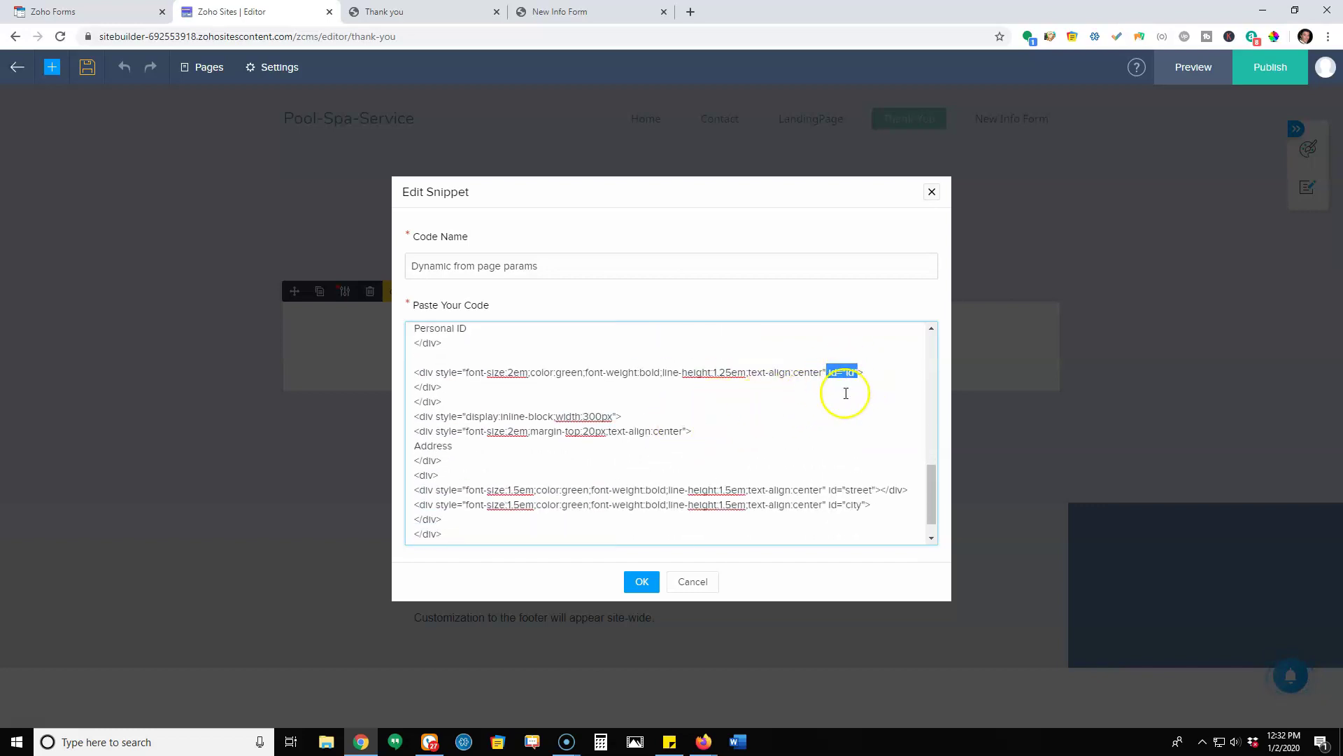
{"action": "left_click_drag", "start_coordinate": [414, 372], "coordinate": [824, 372]}
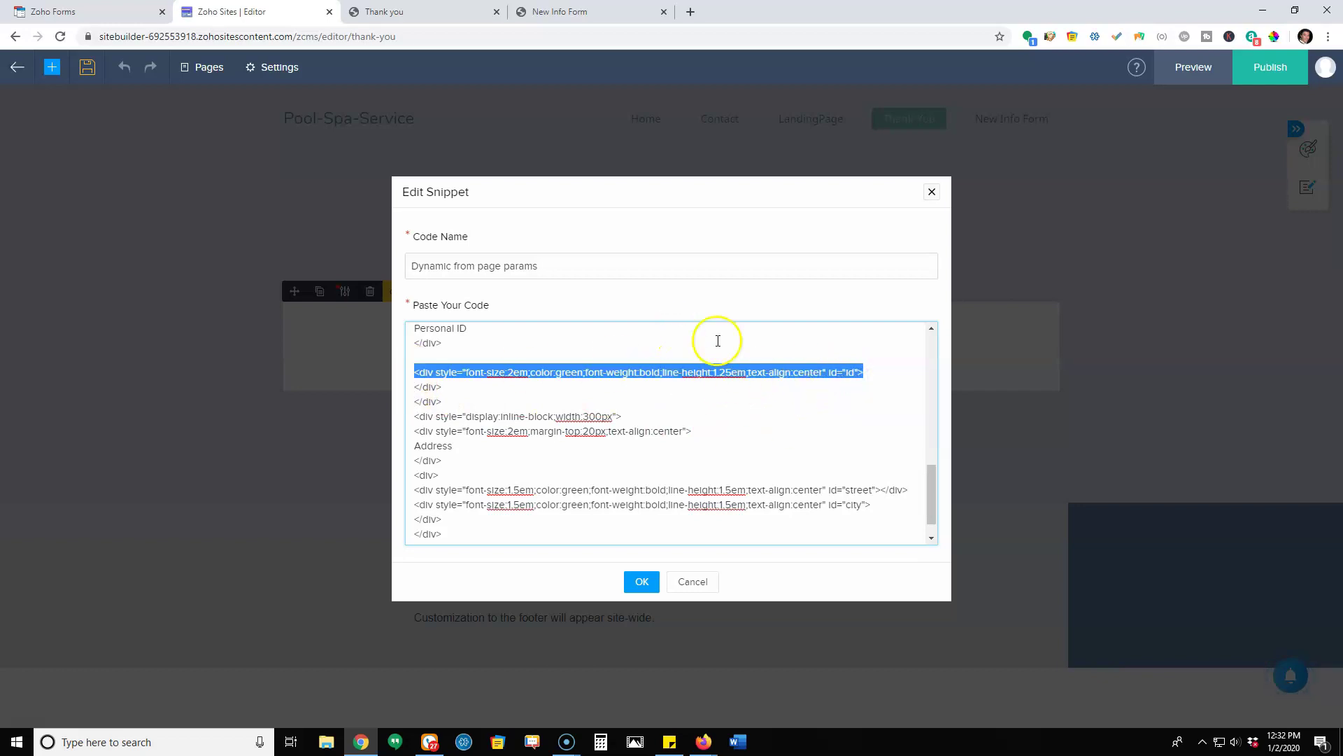
{"action": "scroll", "coordinate": [776, 392], "scroll_direction": "up", "scroll_amount": 1}
{"action": "scroll", "coordinate": [630, 412], "scroll_direction": "up", "scroll_amount": 5}
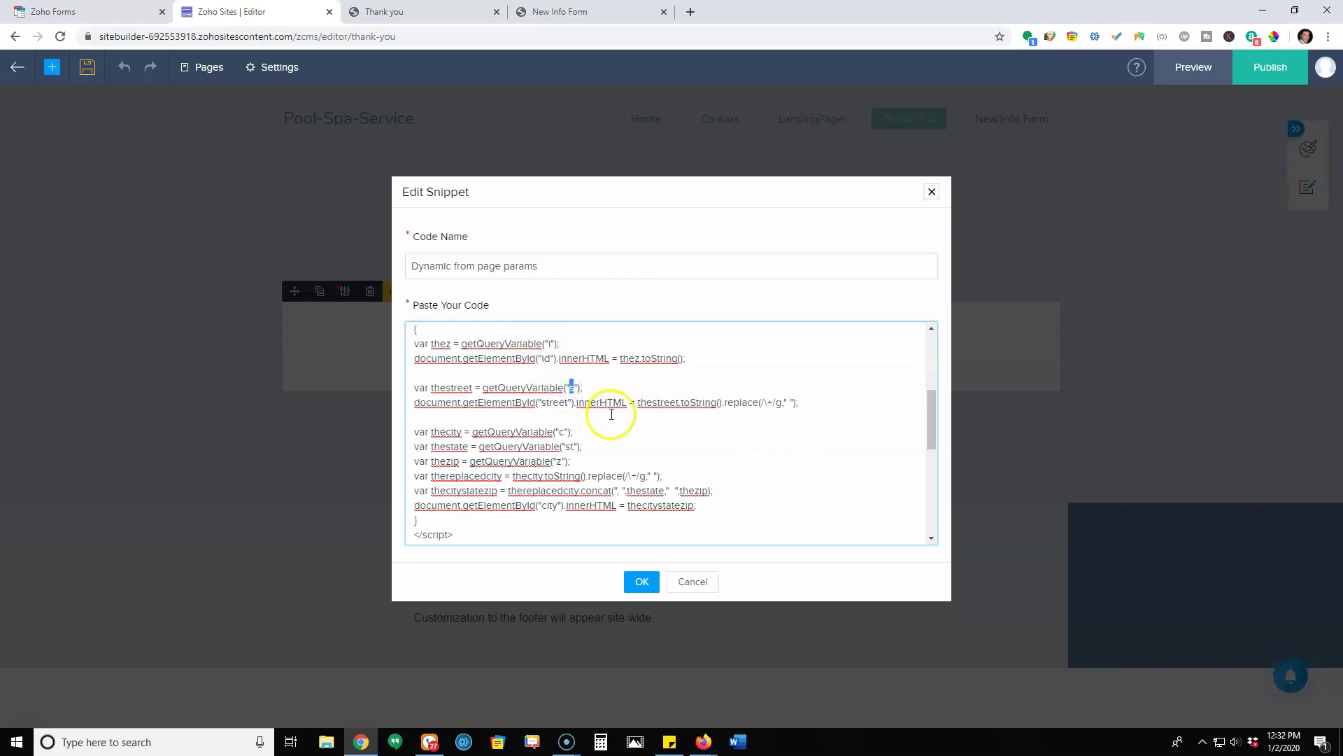
{"action": "left_click", "coordinate": [447, 14]}
{"action": "left_click_drag", "start_coordinate": [375, 37], "coordinate": [390, 36]}
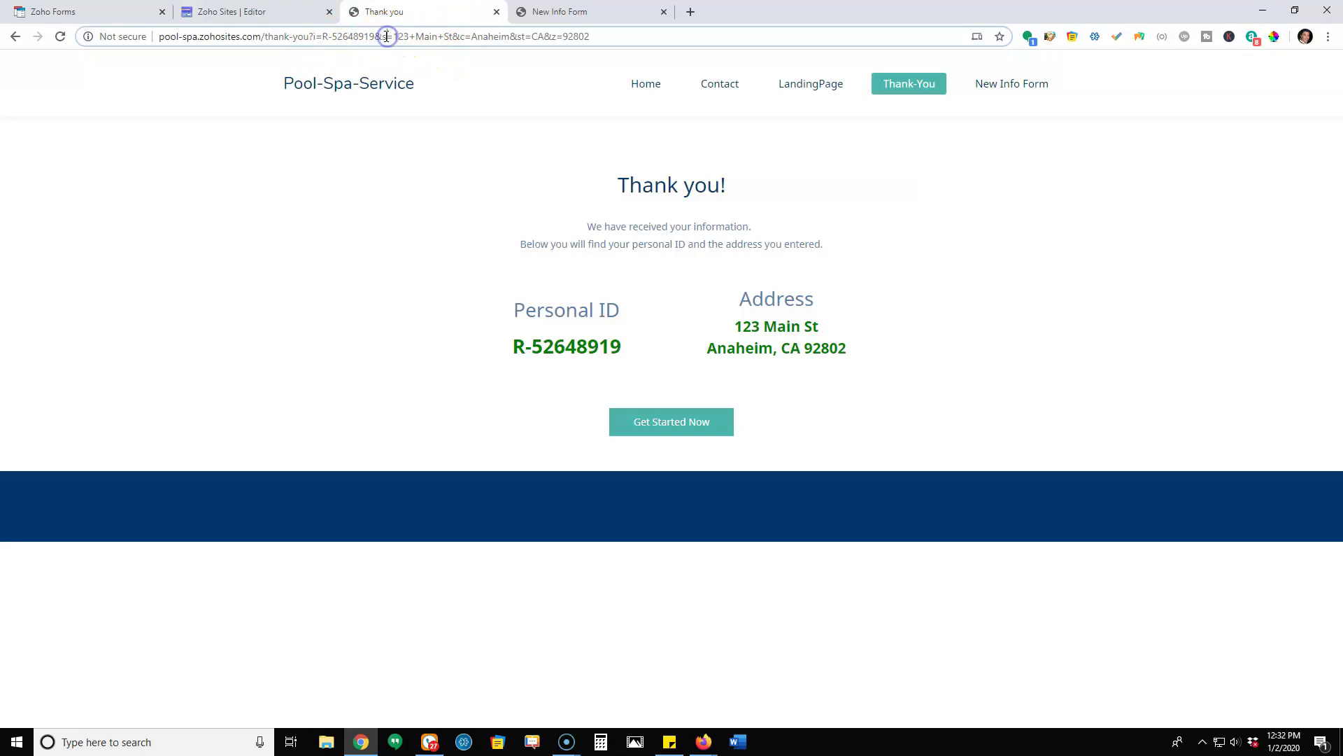
{"action": "left_click", "coordinate": [287, 12]}
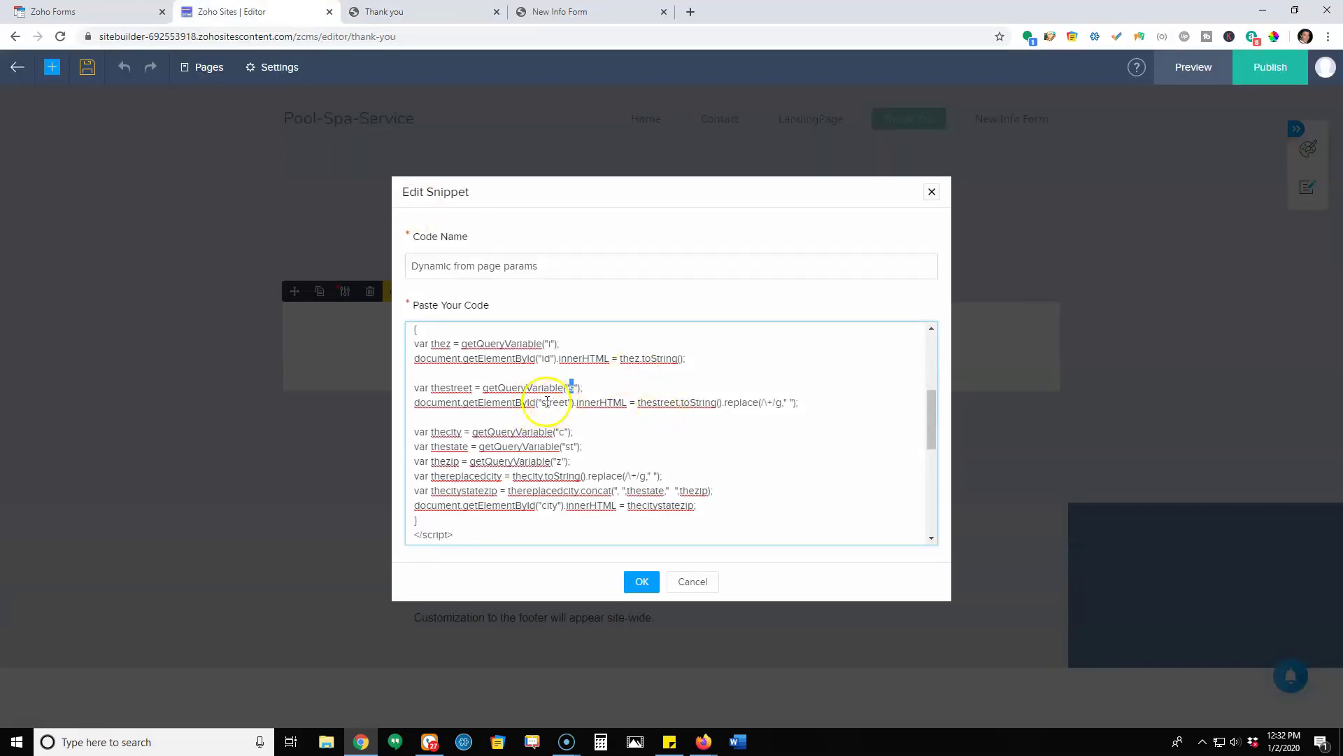
{"action": "scroll", "coordinate": [735, 443], "scroll_direction": "down", "scroll_amount": 5}
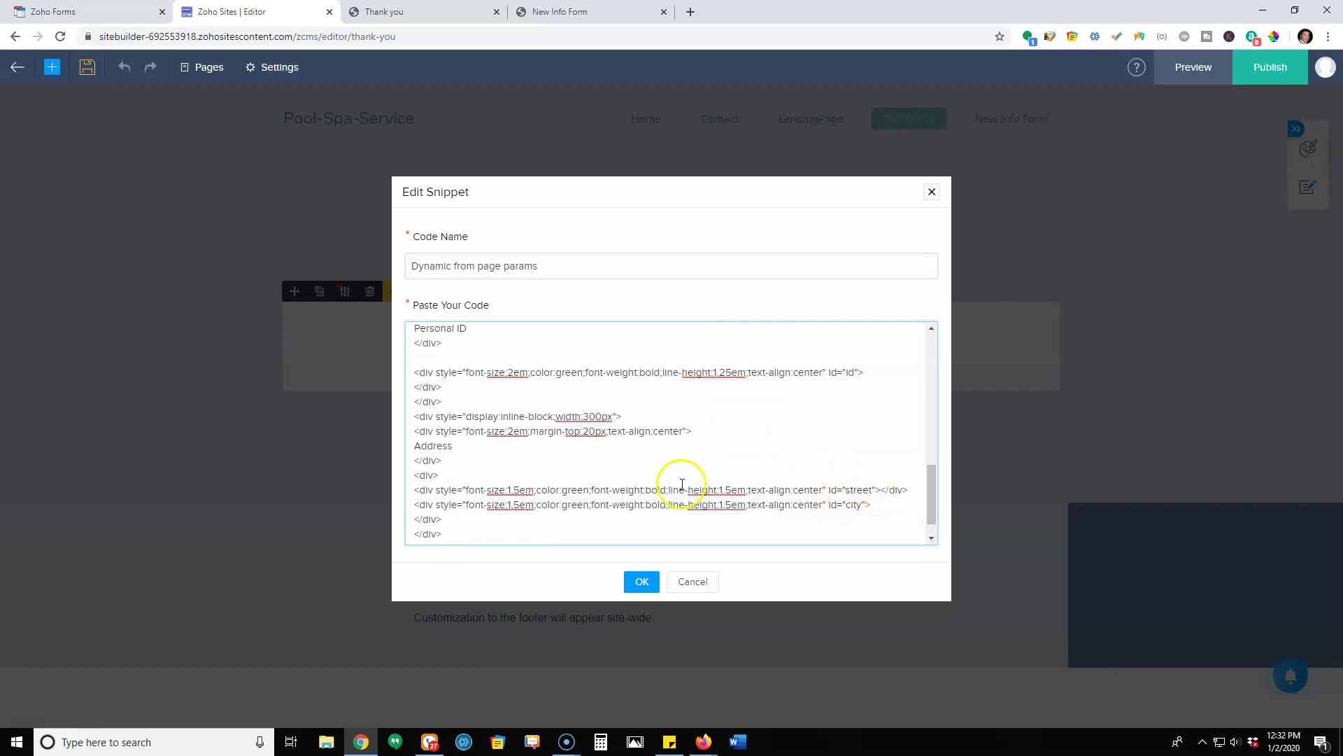
{"action": "scroll", "coordinate": [711, 438], "scroll_direction": "up", "scroll_amount": 3}
{"action": "scroll", "coordinate": [713, 437], "scroll_direction": "up", "scroll_amount": 1}
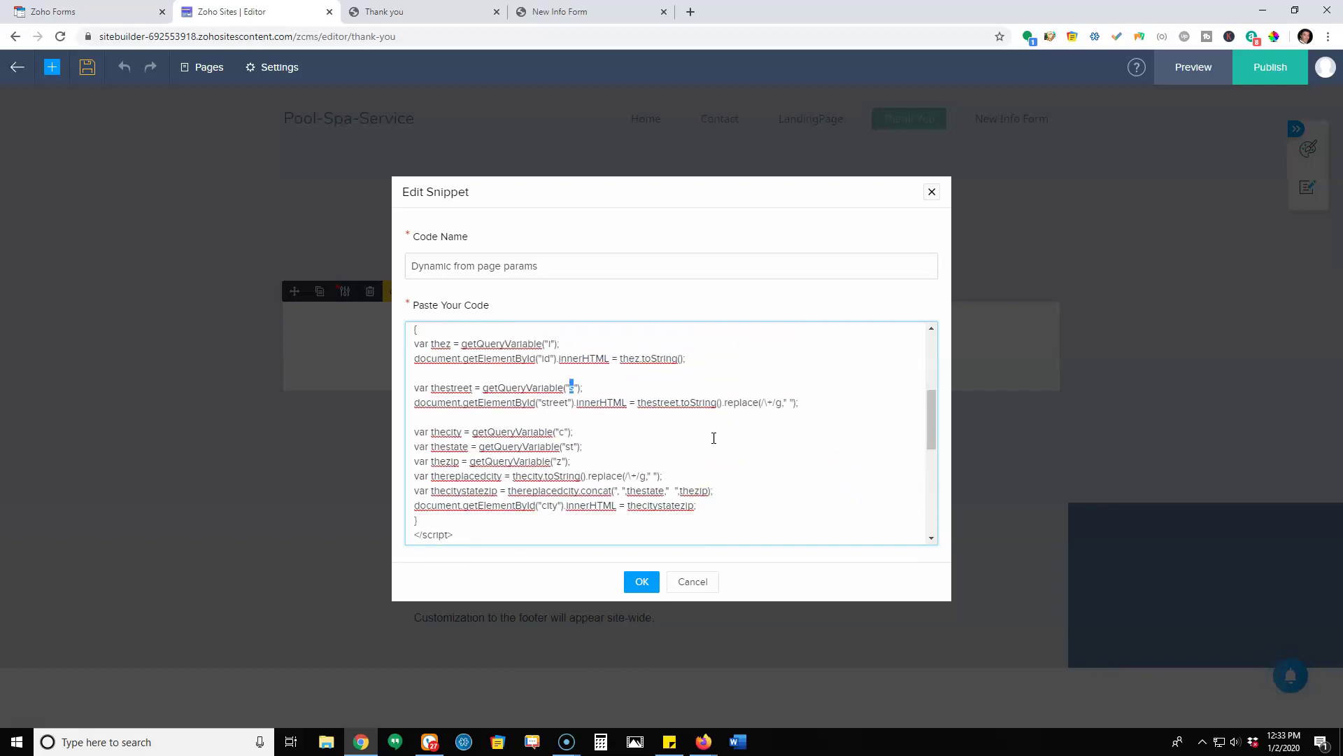
{"action": "scroll", "coordinate": [715, 438], "scroll_direction": "up", "scroll_amount": 1}
{"action": "scroll", "coordinate": [714, 438], "scroll_direction": "down", "scroll_amount": 1}
{"action": "scroll", "coordinate": [711, 452], "scroll_direction": "down", "scroll_amount": 1}
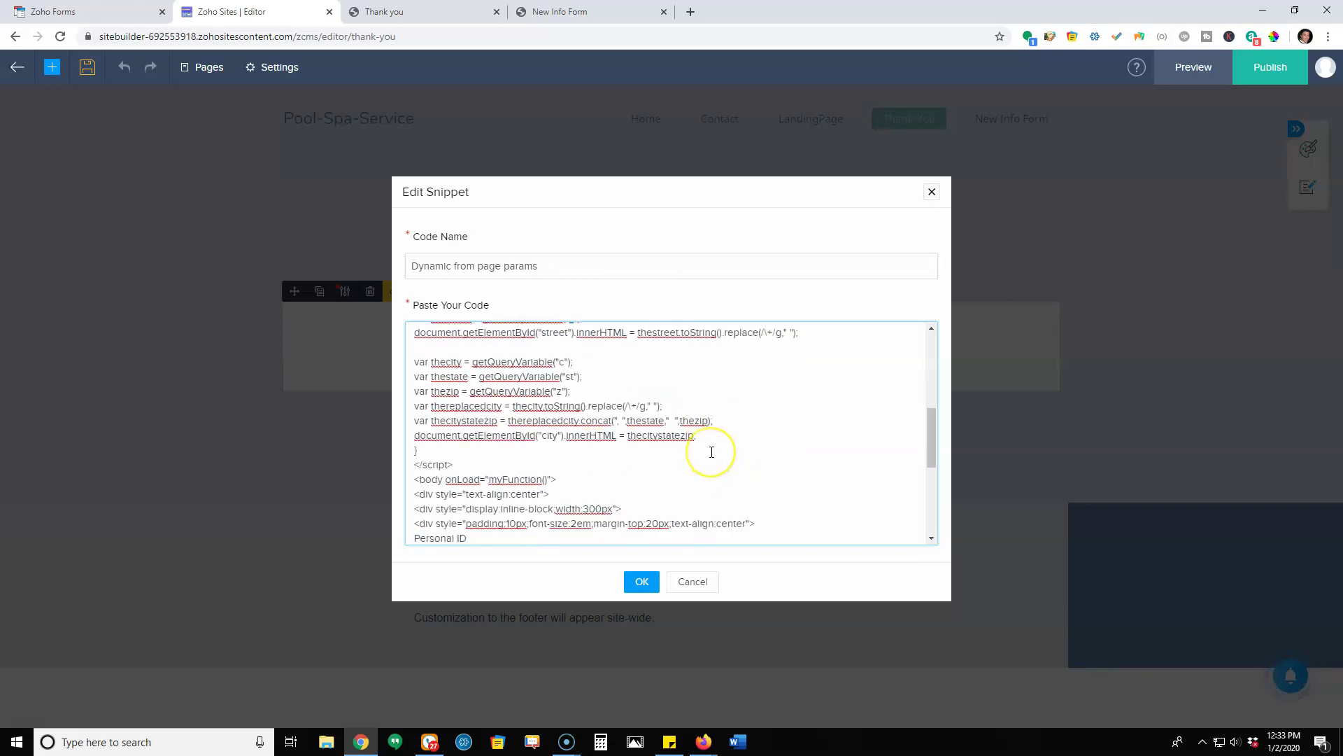
{"action": "double_click", "coordinate": [599, 421]}
{"action": "left_click", "coordinate": [595, 420]}
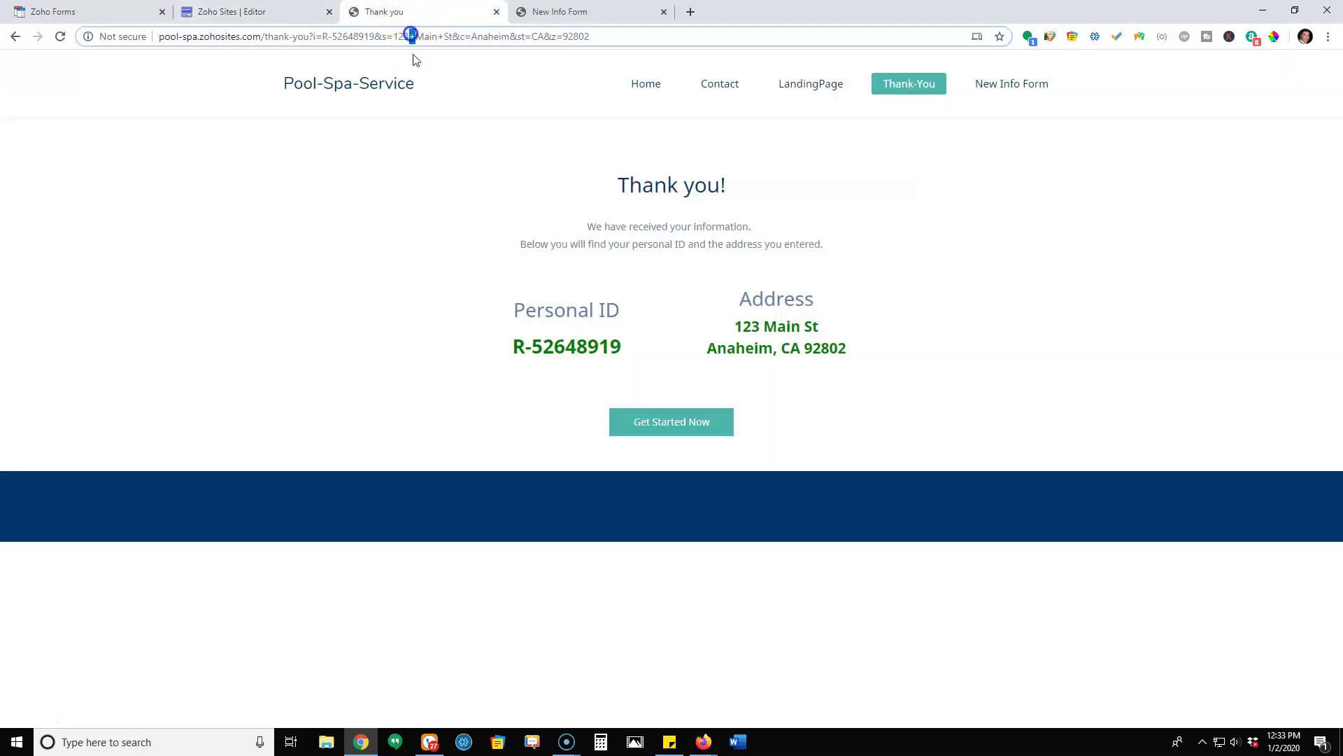
{"action": "left_click", "coordinate": [273, 12]}
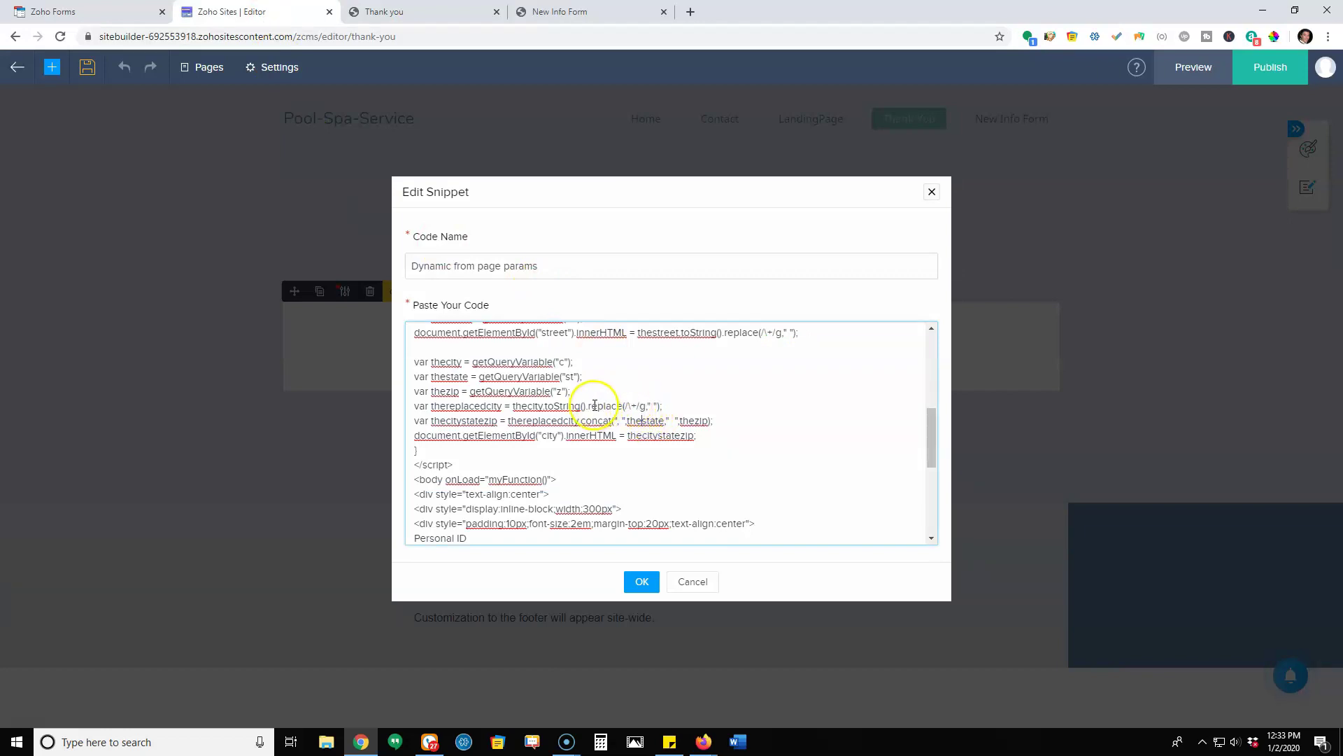
{"action": "left_click_drag", "start_coordinate": [591, 406], "coordinate": [634, 405]}
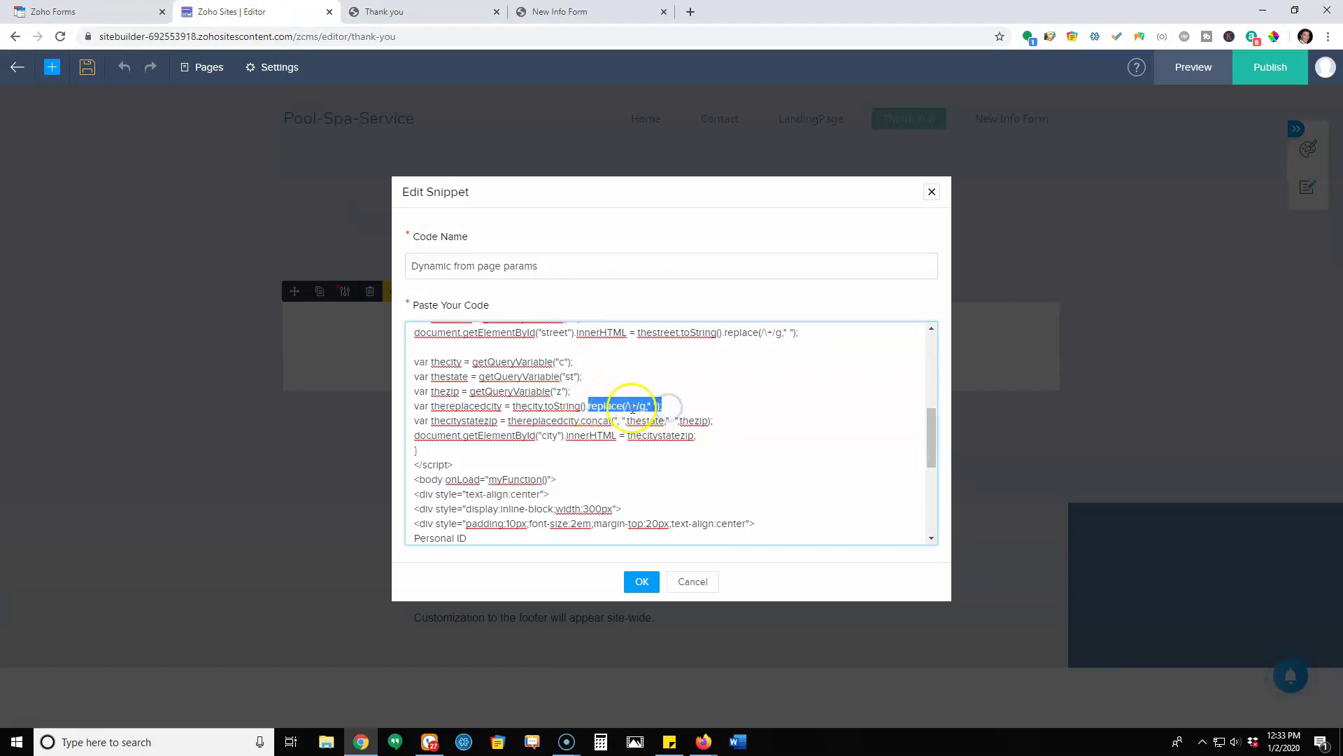
{"action": "left_click", "coordinate": [652, 405]}
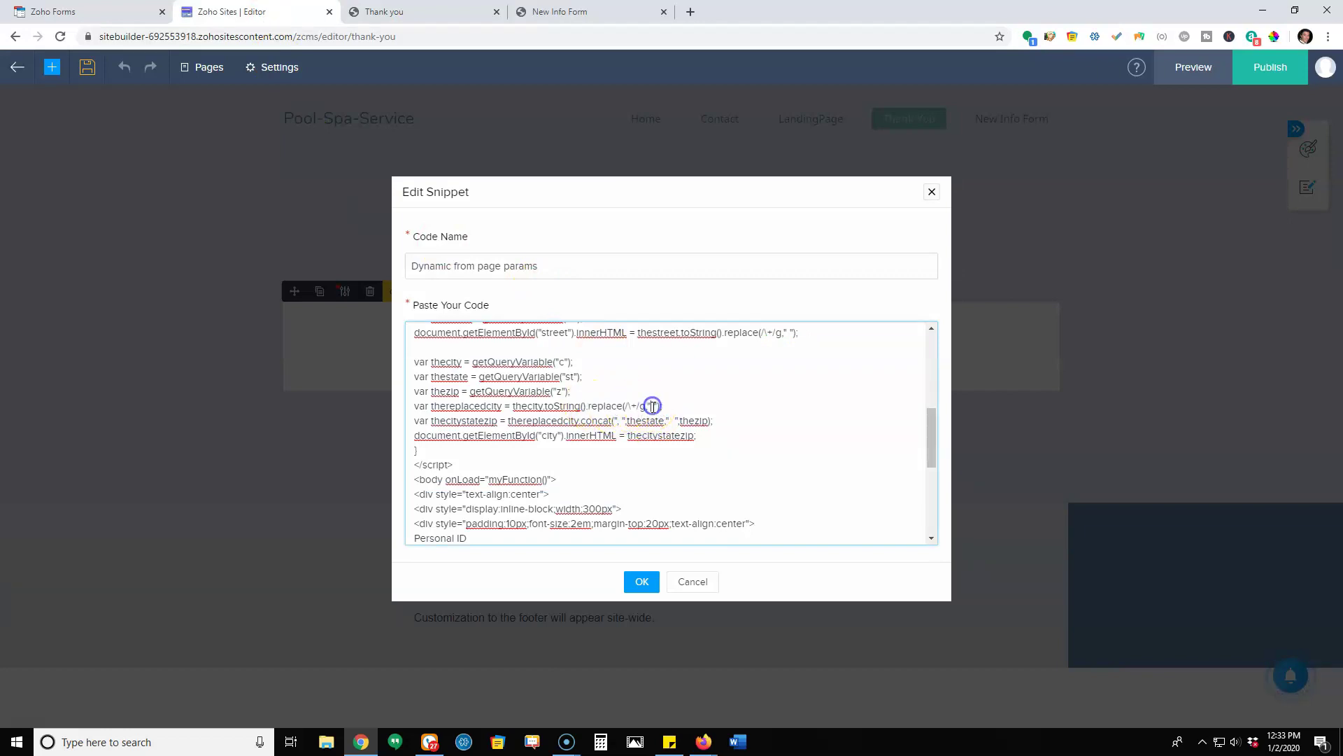
{"action": "left_click", "coordinate": [448, 11]}
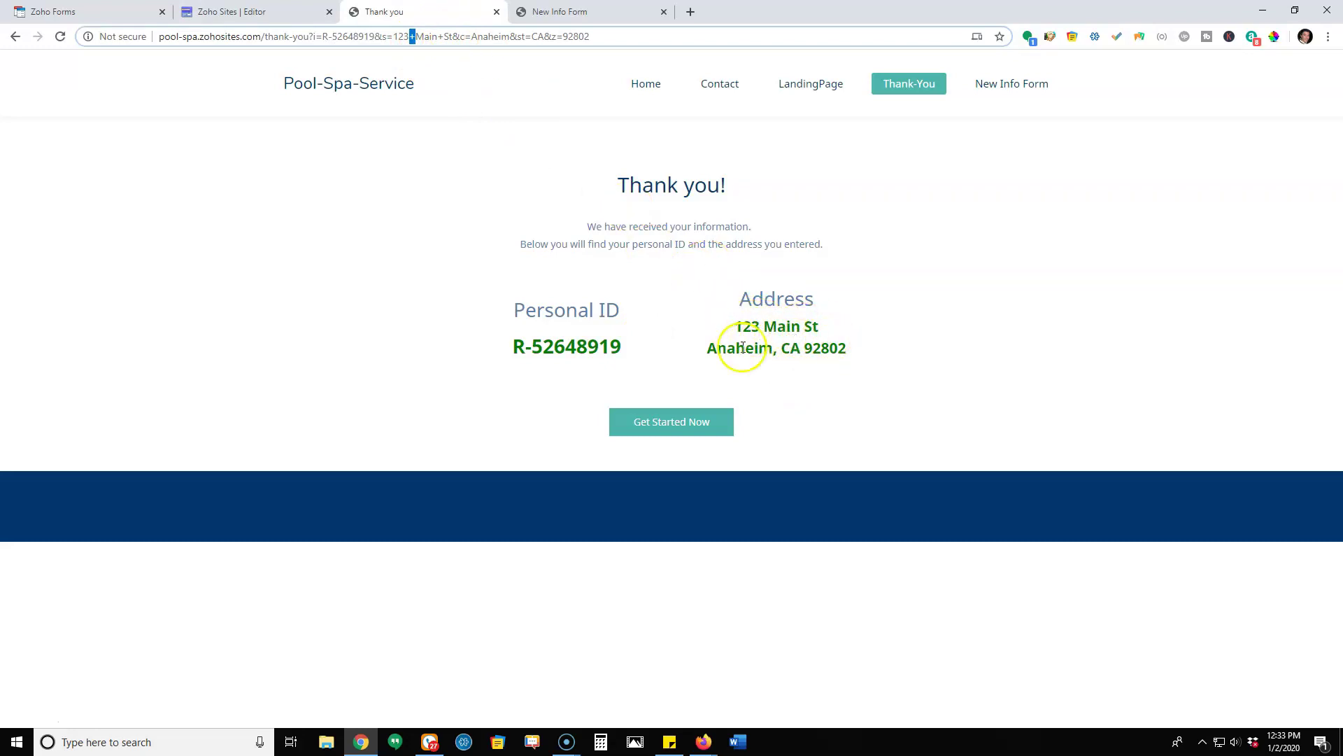
{"action": "left_click", "coordinate": [273, 12]}
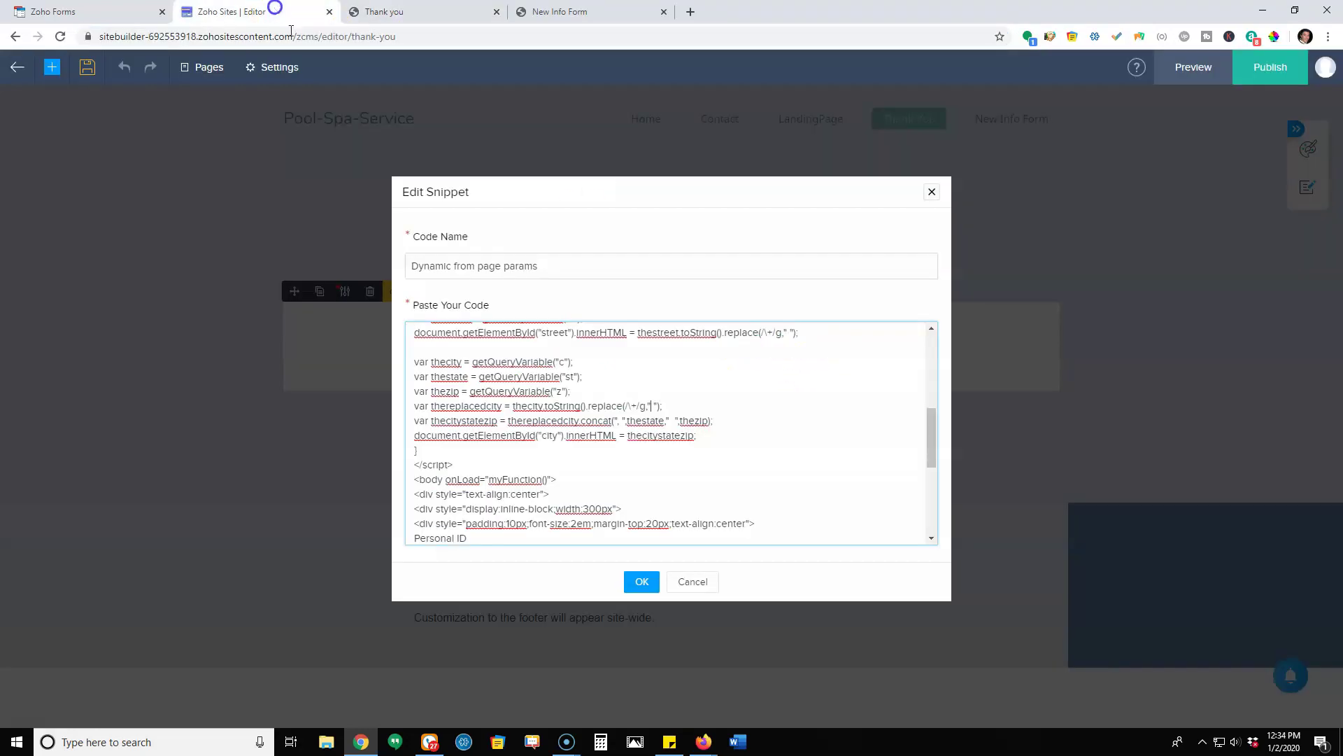
{"action": "left_click", "coordinate": [675, 407]}
{"action": "left_click_drag", "start_coordinate": [642, 407], "coordinate": [585, 406]}
{"action": "left_click", "coordinate": [434, 11]}
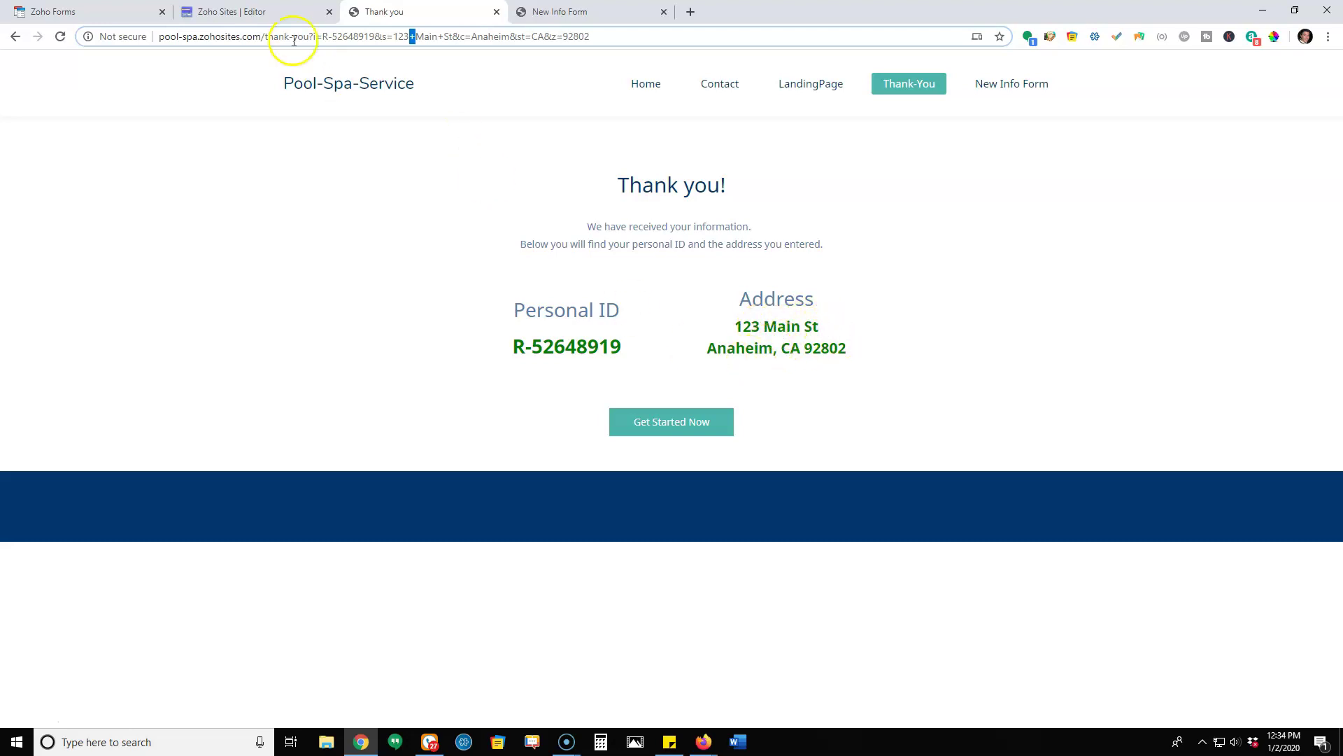
{"action": "left_click", "coordinate": [287, 13]}
{"action": "left_click", "coordinate": [722, 424]}
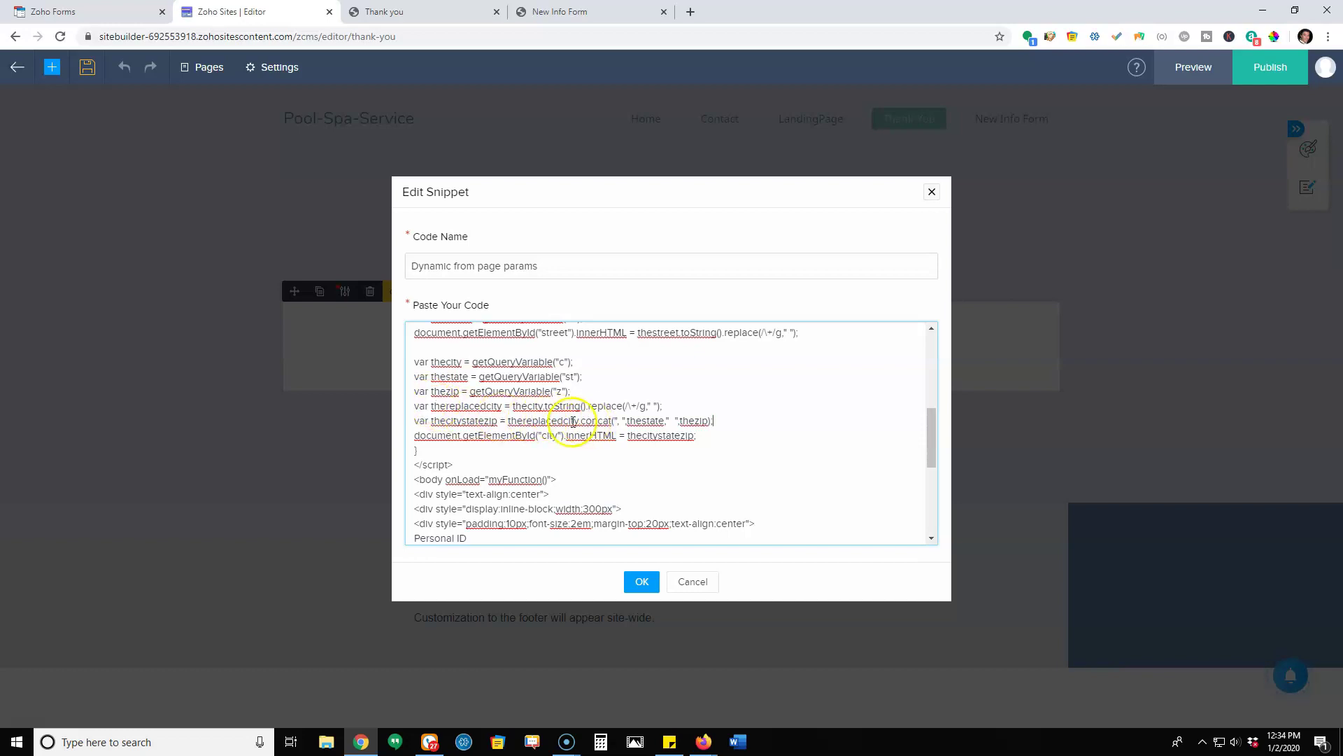
{"action": "left_click", "coordinate": [453, 14]}
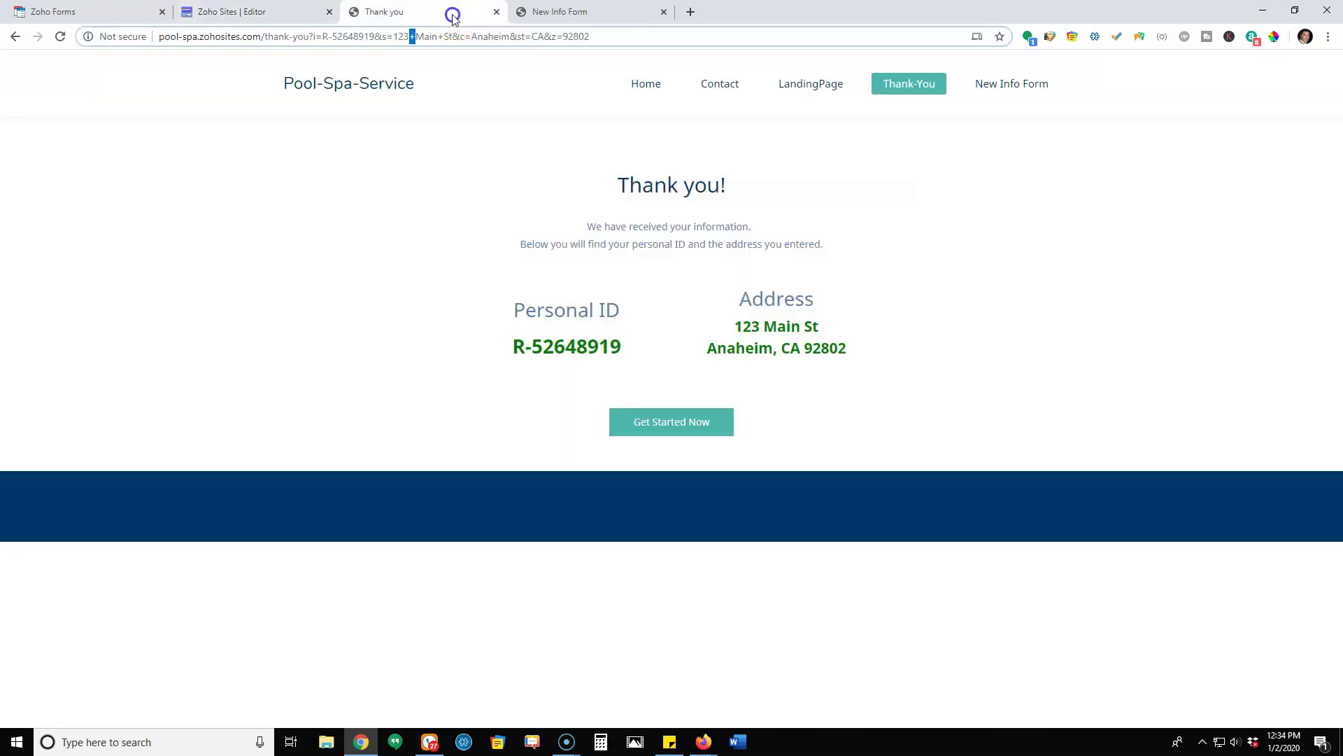
{"action": "left_click", "coordinate": [299, 16]}
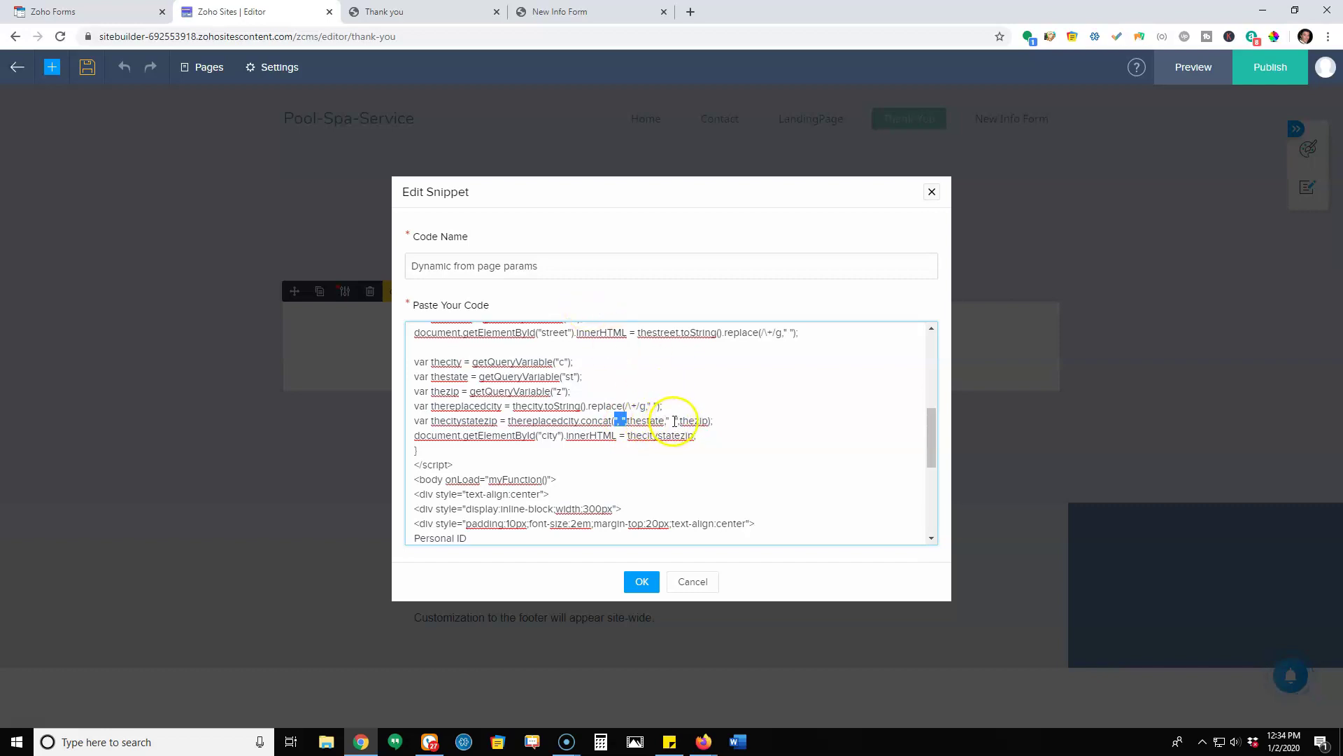
{"action": "left_click", "coordinate": [410, 12]}
{"action": "left_click_drag", "start_coordinate": [836, 349], "coordinate": [732, 309]}
{"action": "left_click", "coordinate": [788, 344]}
{"action": "left_click_drag", "start_coordinate": [828, 330], "coordinate": [735, 327]}
{"action": "left_click", "coordinate": [724, 324]}
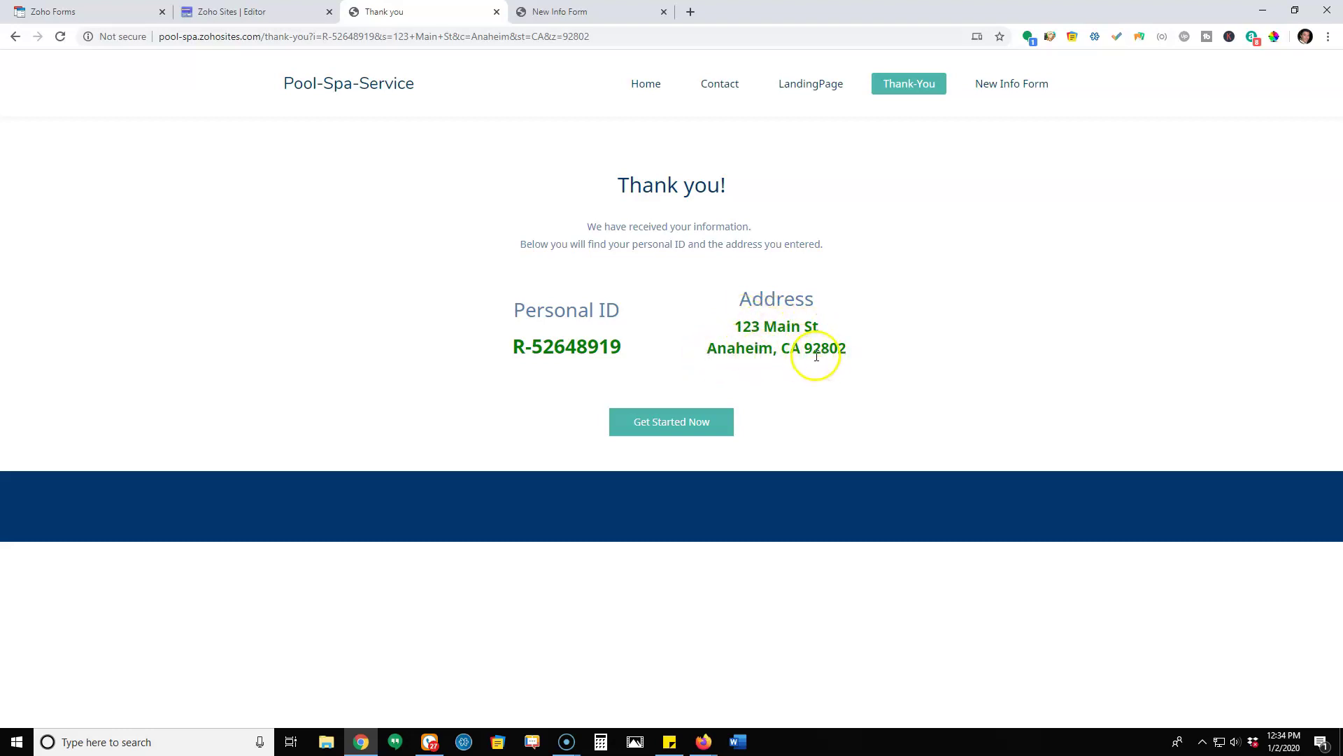
{"action": "left_click", "coordinate": [231, 12]}
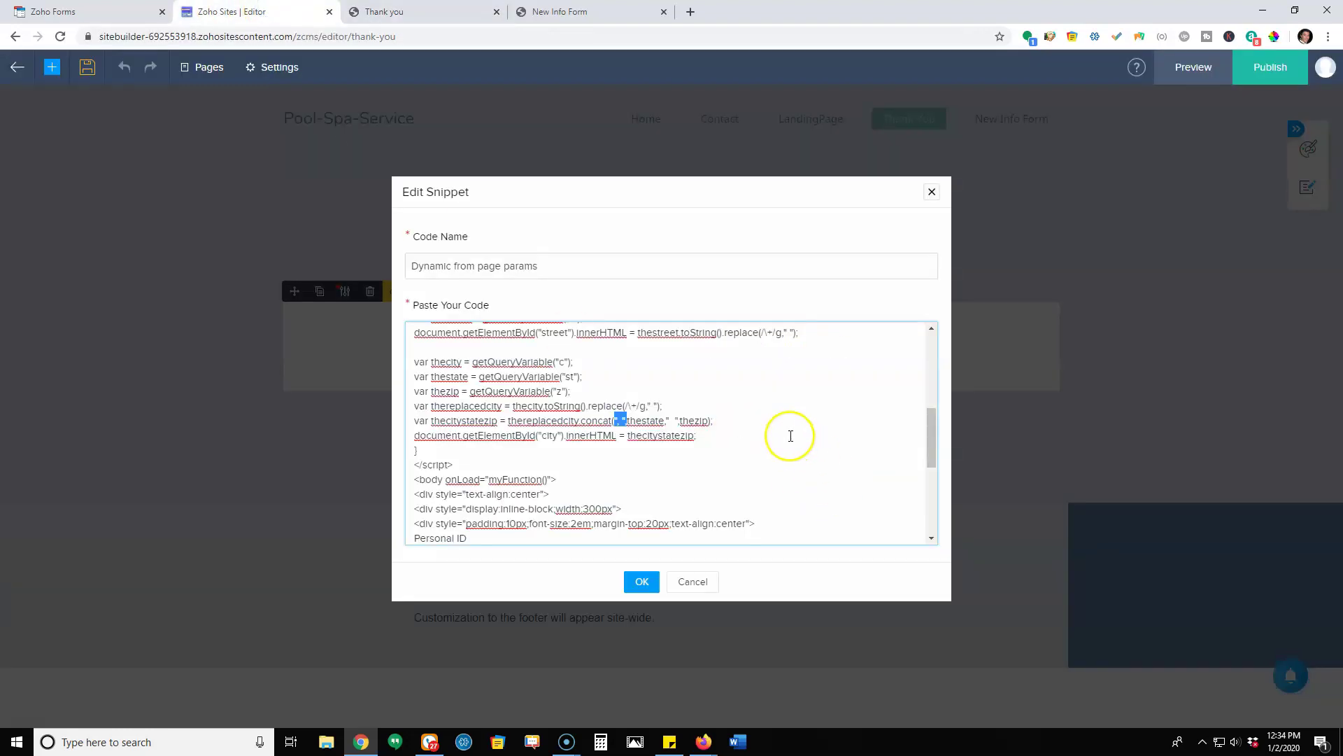
Scroll through the snippet code, comparing it with the live thank-you page.
{"action": "scroll", "coordinate": [789, 435], "scroll_direction": "down", "scroll_amount": 5}
{"action": "scroll", "coordinate": [791, 436], "scroll_direction": "down", "scroll_amount": 1}
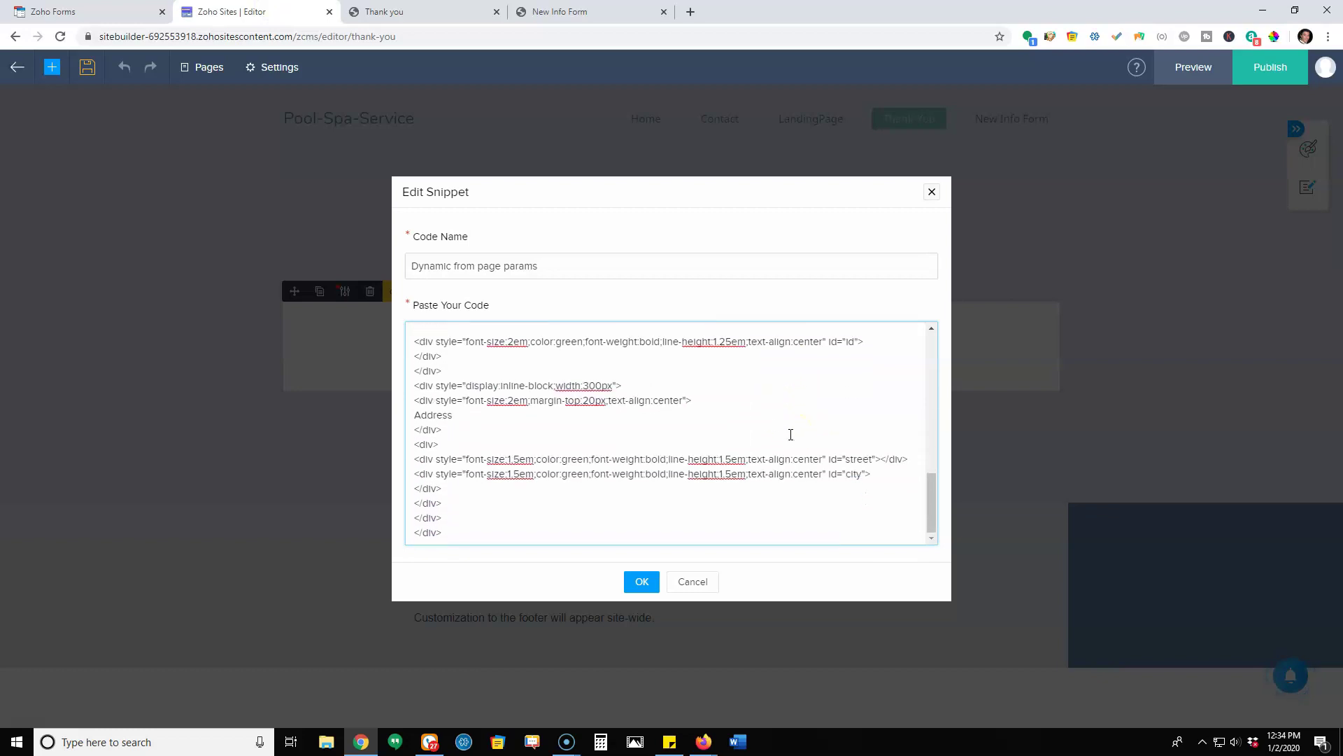
{"action": "left_click", "coordinate": [878, 475]}
{"action": "left_click", "coordinate": [420, 12]}
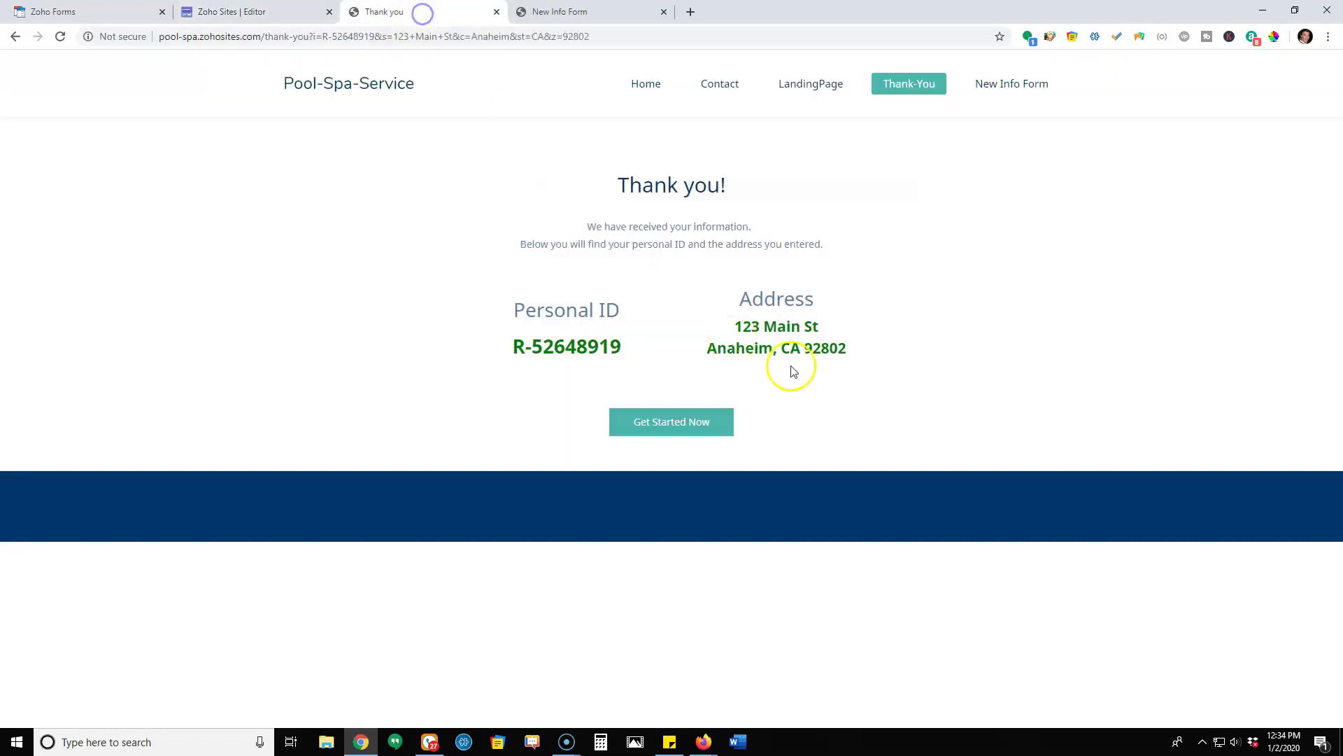
{"action": "left_click", "coordinate": [255, 12]}
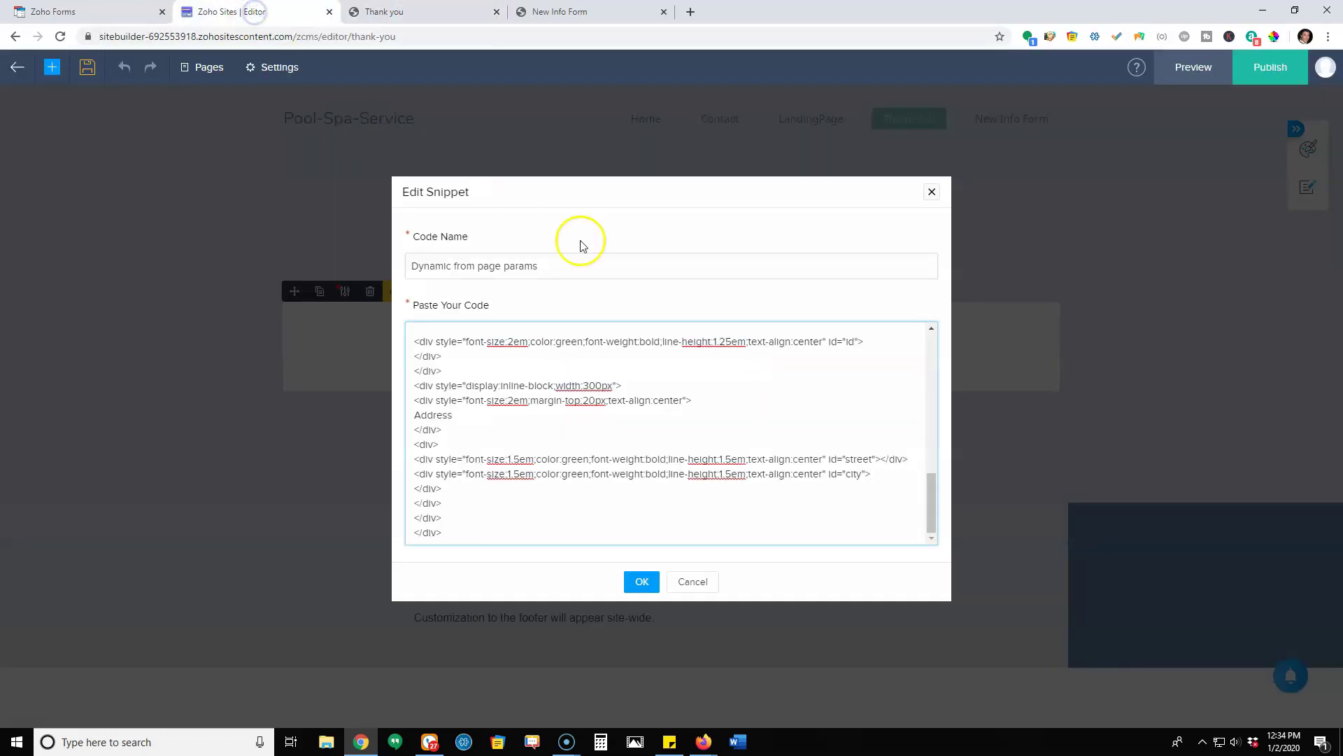
{"action": "scroll", "coordinate": [672, 377], "scroll_direction": "up", "scroll_amount": 1}
{"action": "scroll", "coordinate": [712, 442], "scroll_direction": "up", "scroll_amount": 4}
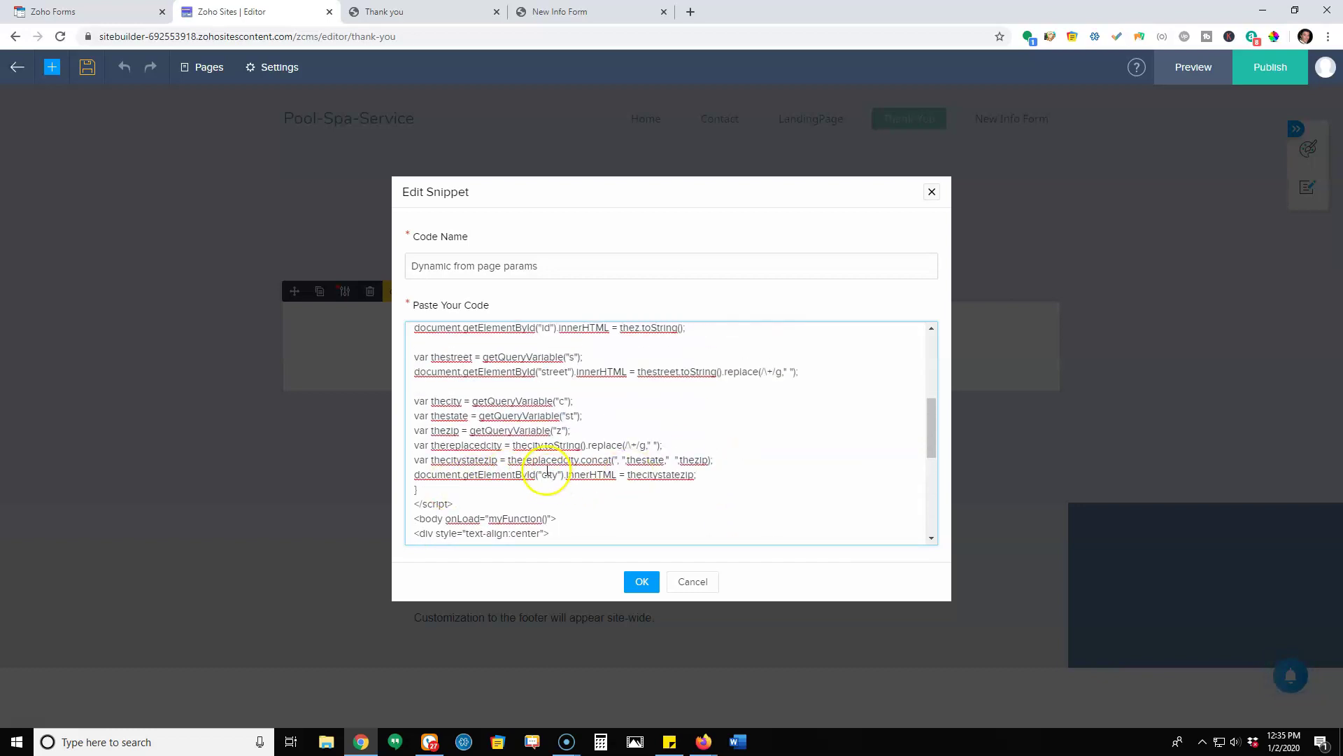
{"action": "scroll", "coordinate": [755, 486], "scroll_direction": "down", "scroll_amount": 3}
{"action": "scroll", "coordinate": [752, 487], "scroll_direction": "down", "scroll_amount": 3}
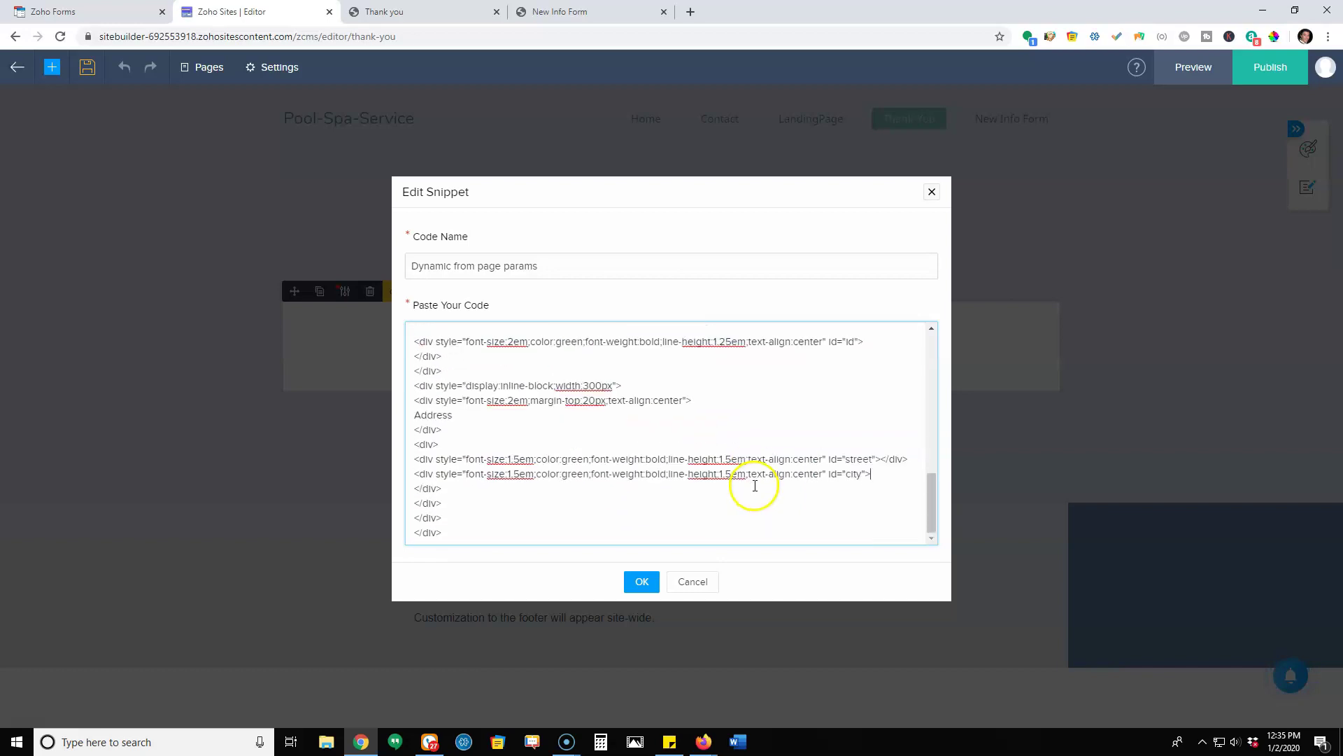
{"action": "scroll", "coordinate": [692, 437], "scroll_direction": "up", "scroll_amount": 2}
{"action": "scroll", "coordinate": [692, 437], "scroll_direction": "up", "scroll_amount": 4}
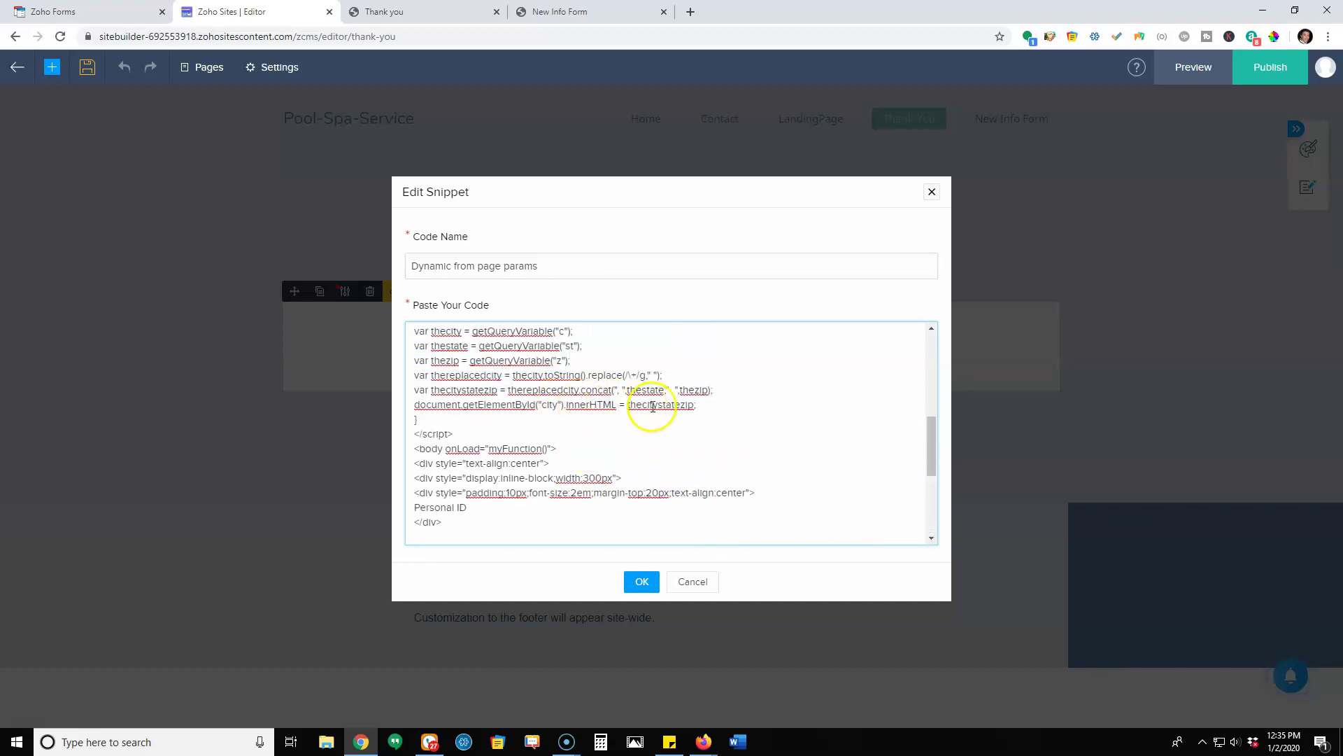
Highlight the thecitystatezip declaration and its use in the city div, then discard edits.
{"action": "left_click_drag", "start_coordinate": [431, 390], "coordinate": [498, 391]}
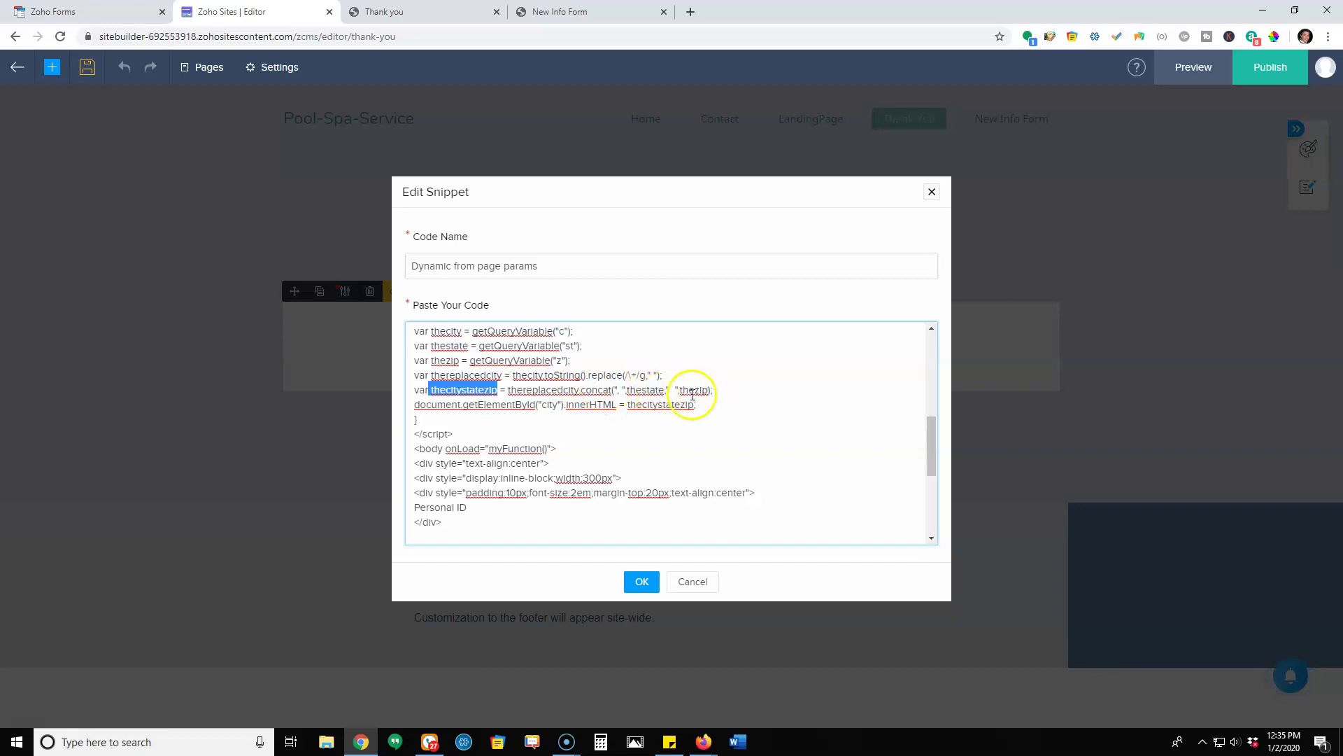
{"action": "left_click", "coordinate": [650, 404]}
{"action": "double_click", "coordinate": [650, 406]}
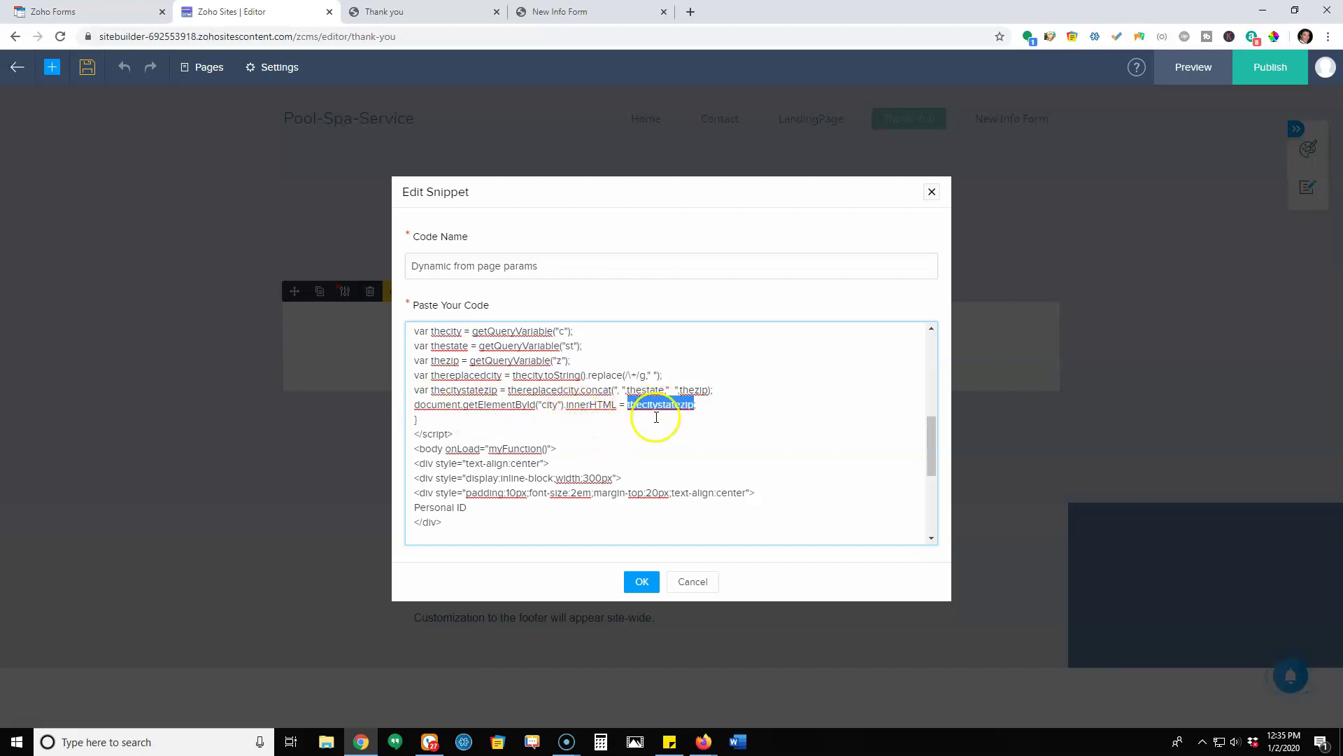
{"action": "left_click_drag", "start_coordinate": [731, 390], "coordinate": [413, 389]}
{"action": "scroll", "coordinate": [700, 420], "scroll_direction": "down", "scroll_amount": 5}
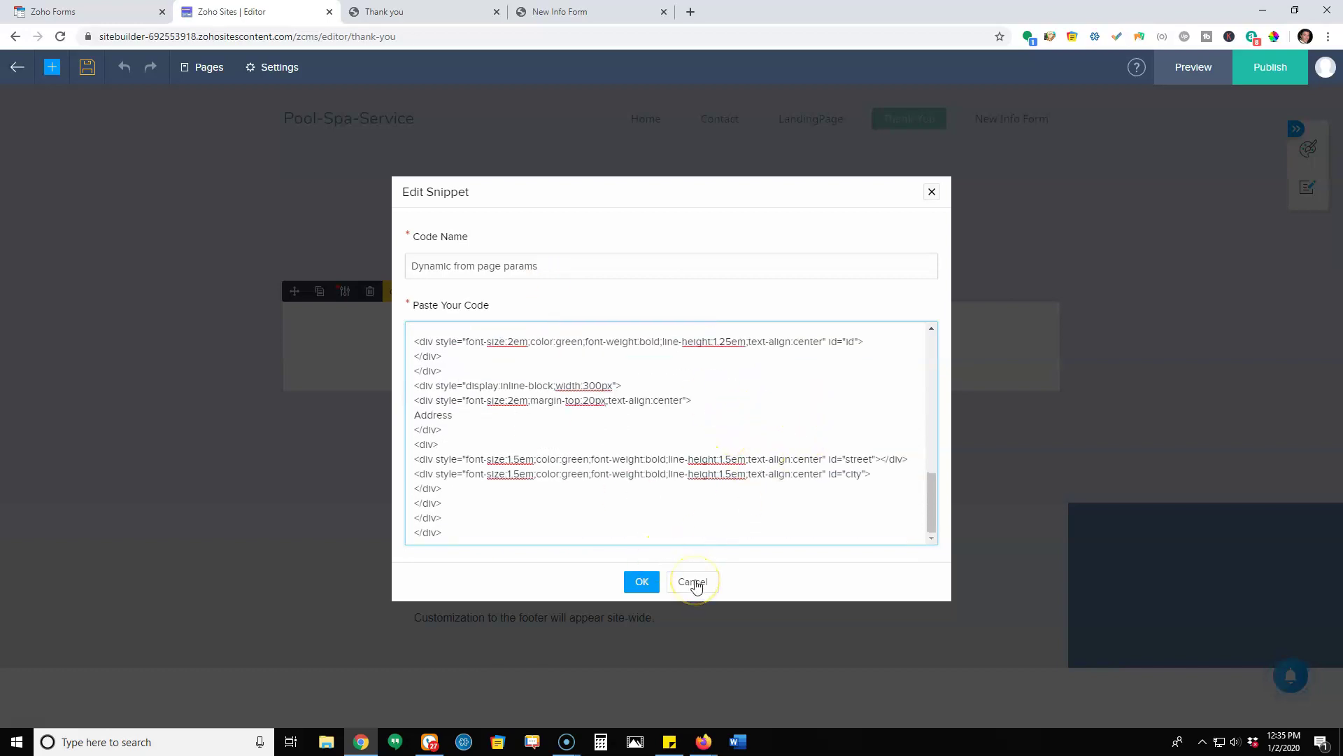
{"action": "scroll", "coordinate": [749, 516], "scroll_direction": "up", "scroll_amount": 2}
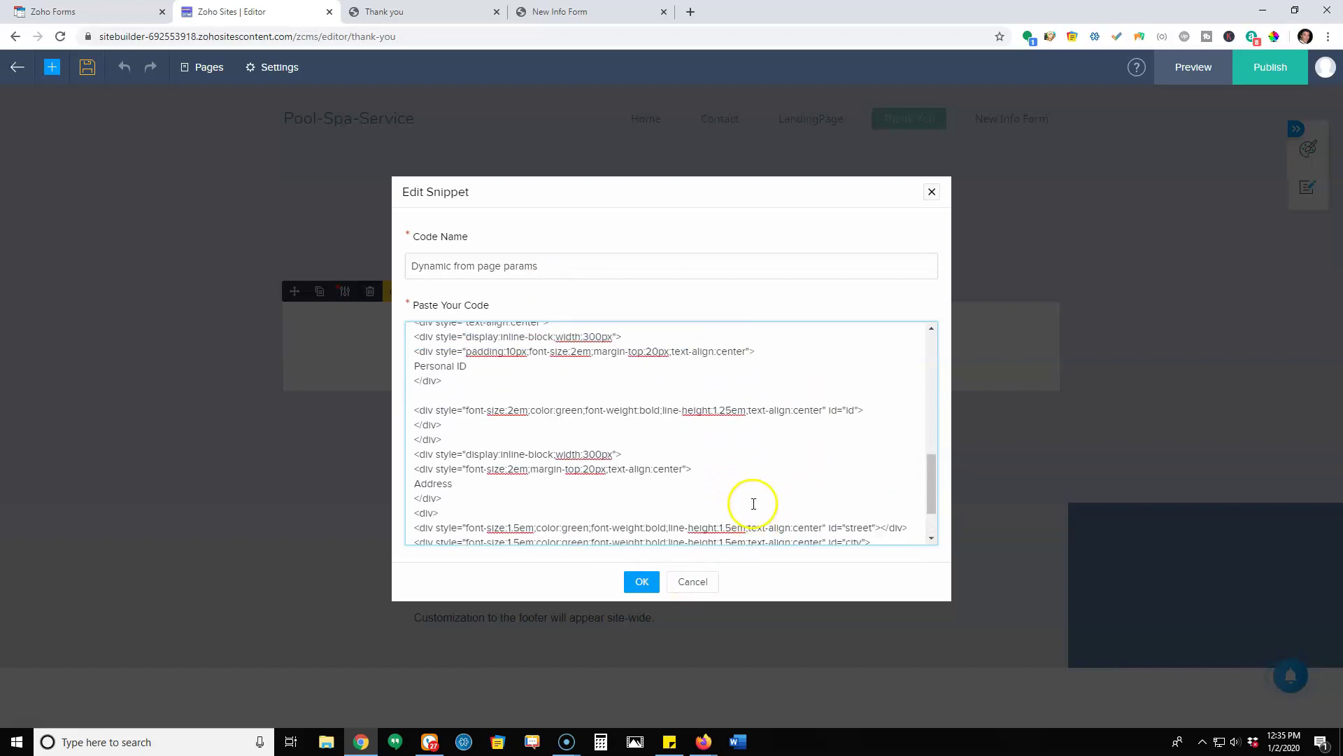
{"action": "scroll", "coordinate": [752, 505], "scroll_direction": "down", "scroll_amount": 2}
{"action": "scroll", "coordinate": [713, 503], "scroll_direction": "up", "scroll_amount": 5}
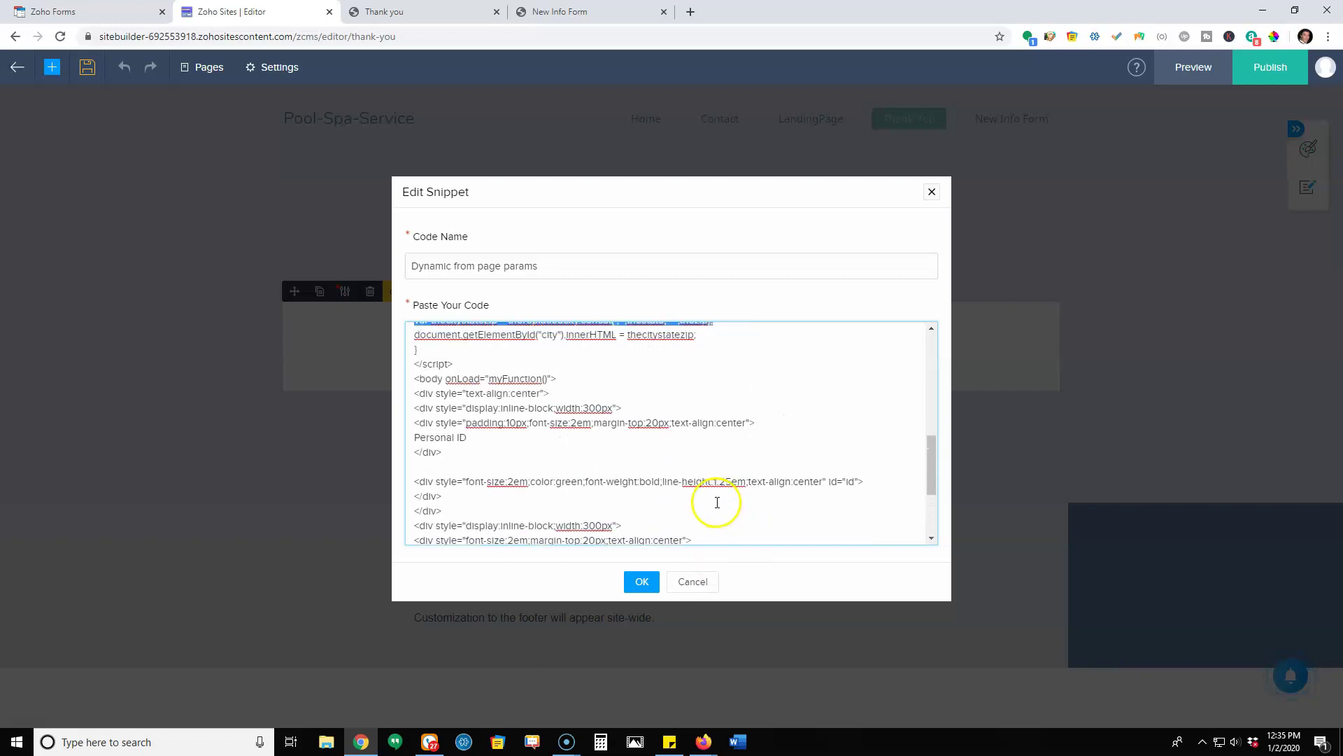
{"action": "scroll", "coordinate": [712, 431], "scroll_direction": "up", "scroll_amount": 1}
{"action": "left_click", "coordinate": [597, 471]}
{"action": "scroll", "coordinate": [732, 513], "scroll_direction": "down", "scroll_amount": 1}
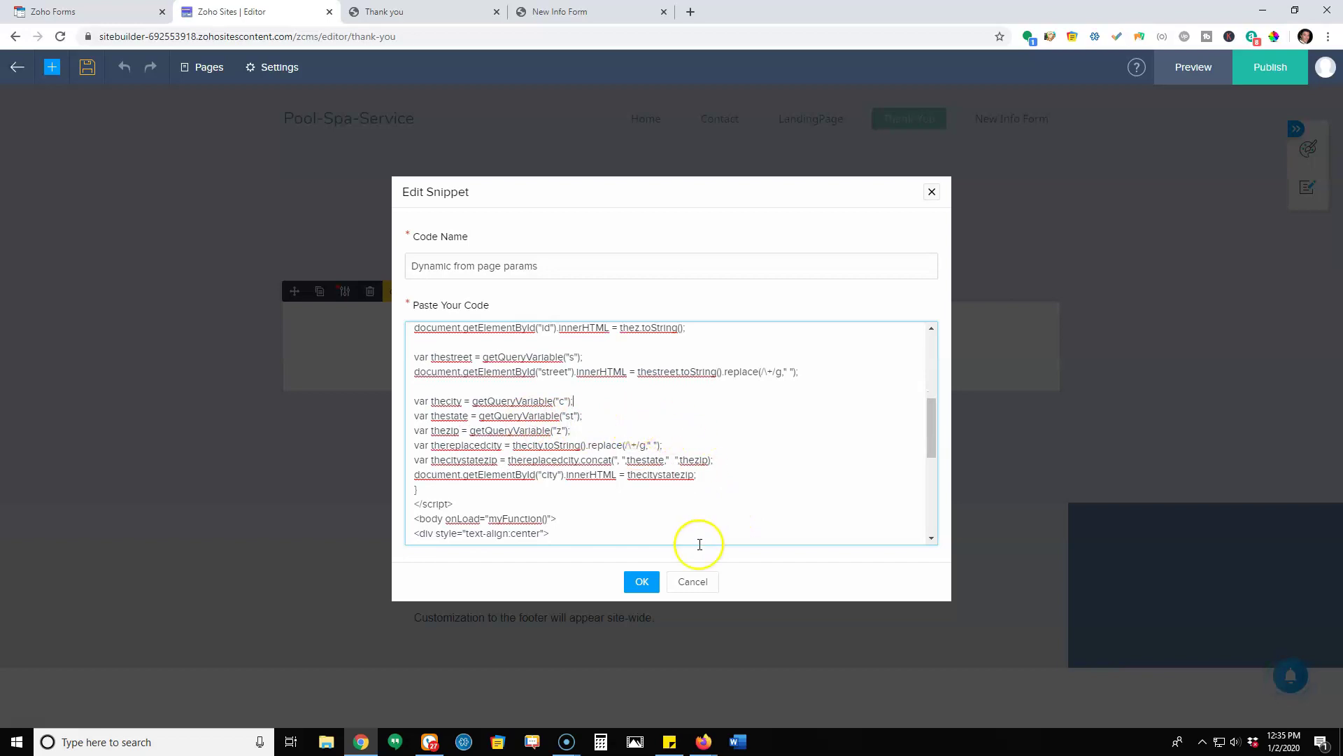
{"action": "left_click", "coordinate": [691, 581]}
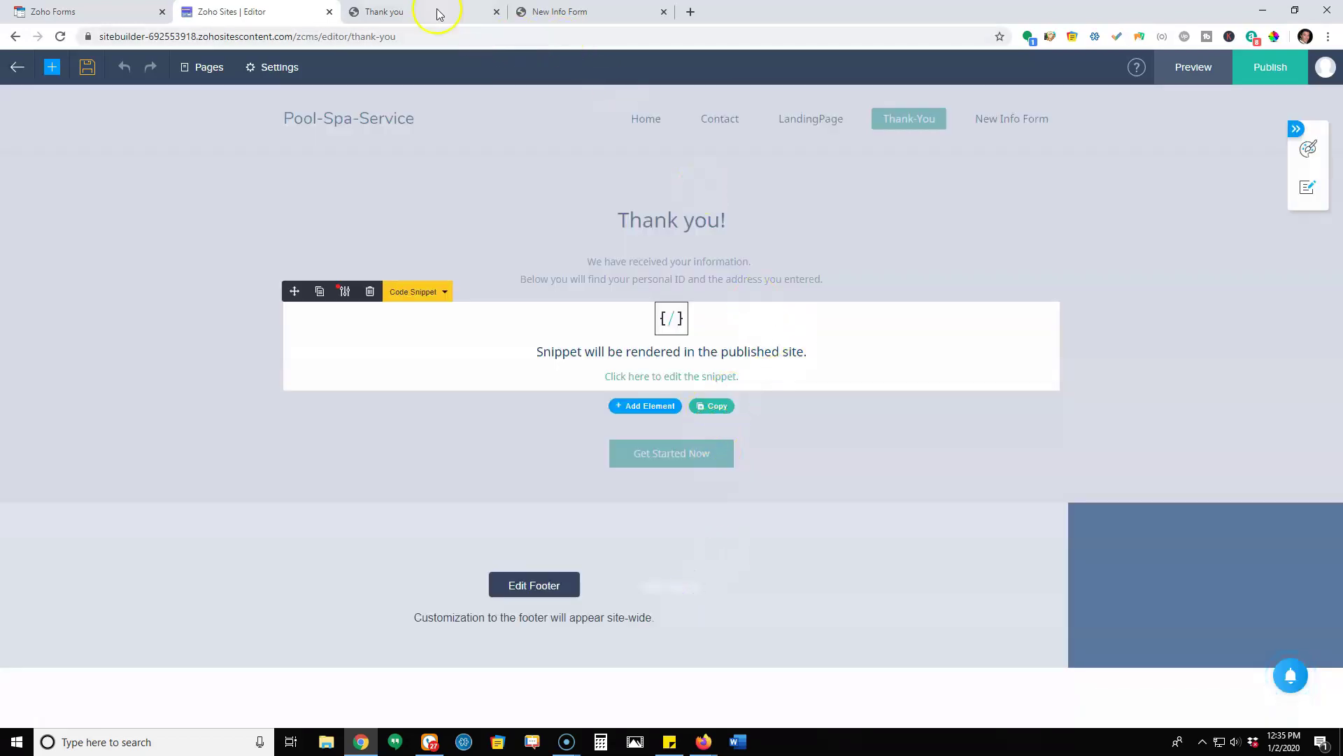
{"action": "left_click", "coordinate": [434, 12]}
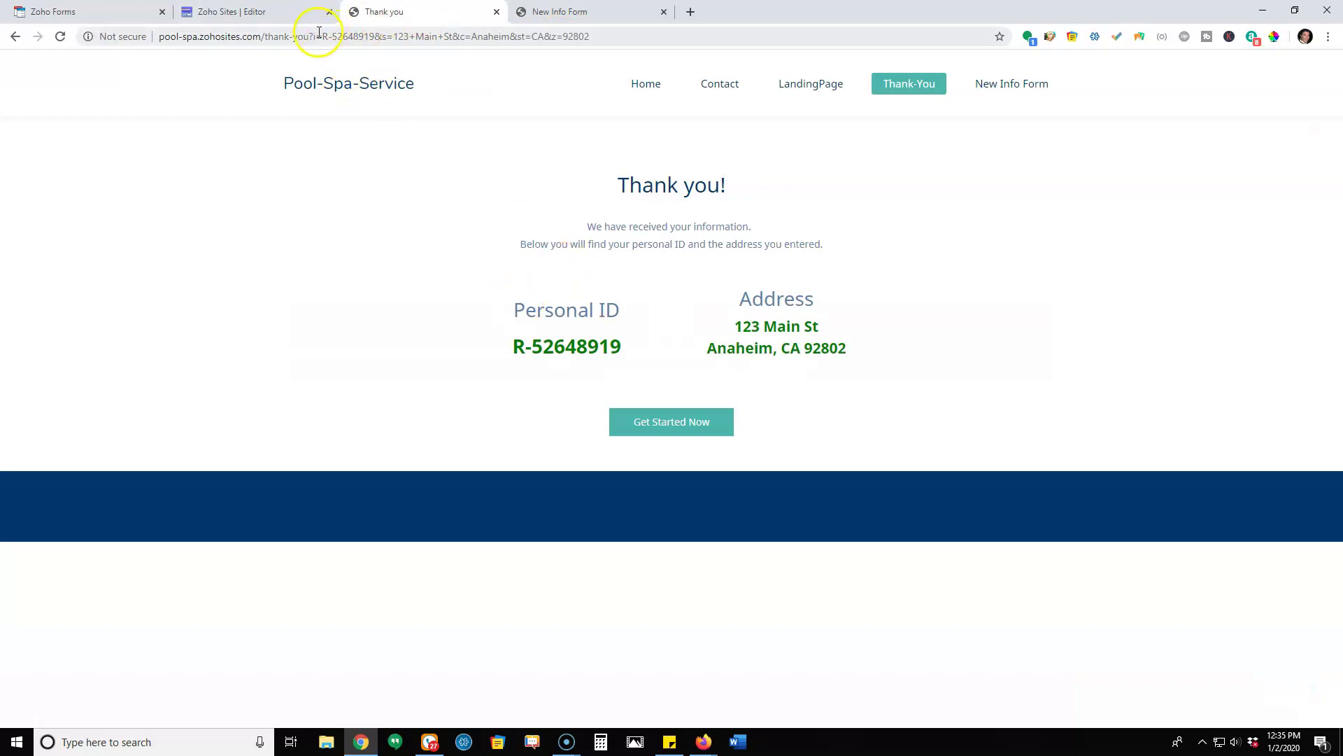
{"action": "left_click_drag", "start_coordinate": [591, 36], "coordinate": [333, 37]}
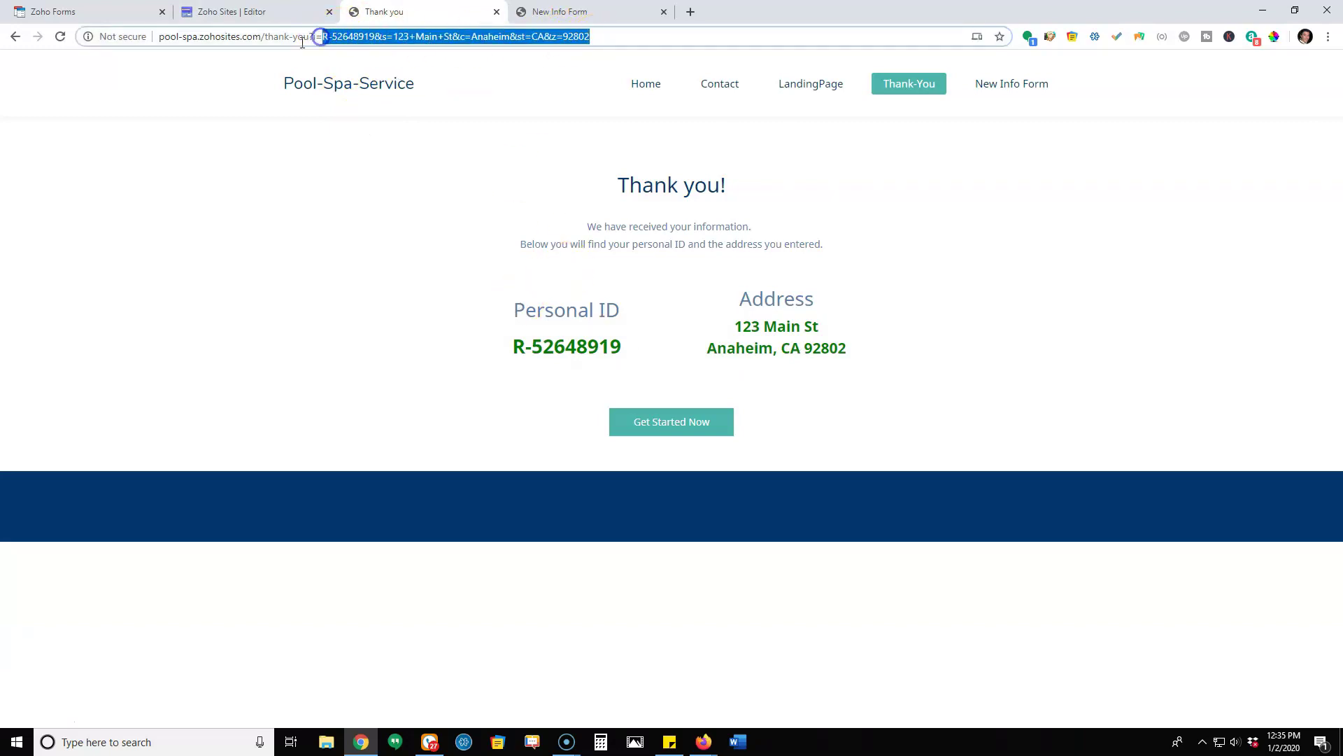
{"action": "left_click_drag", "start_coordinate": [535, 346], "coordinate": [622, 348]}
{"action": "left_click", "coordinate": [499, 349]}
{"action": "left_click_drag", "start_coordinate": [499, 349], "coordinate": [620, 348]}
{"action": "left_click", "coordinate": [743, 342]}
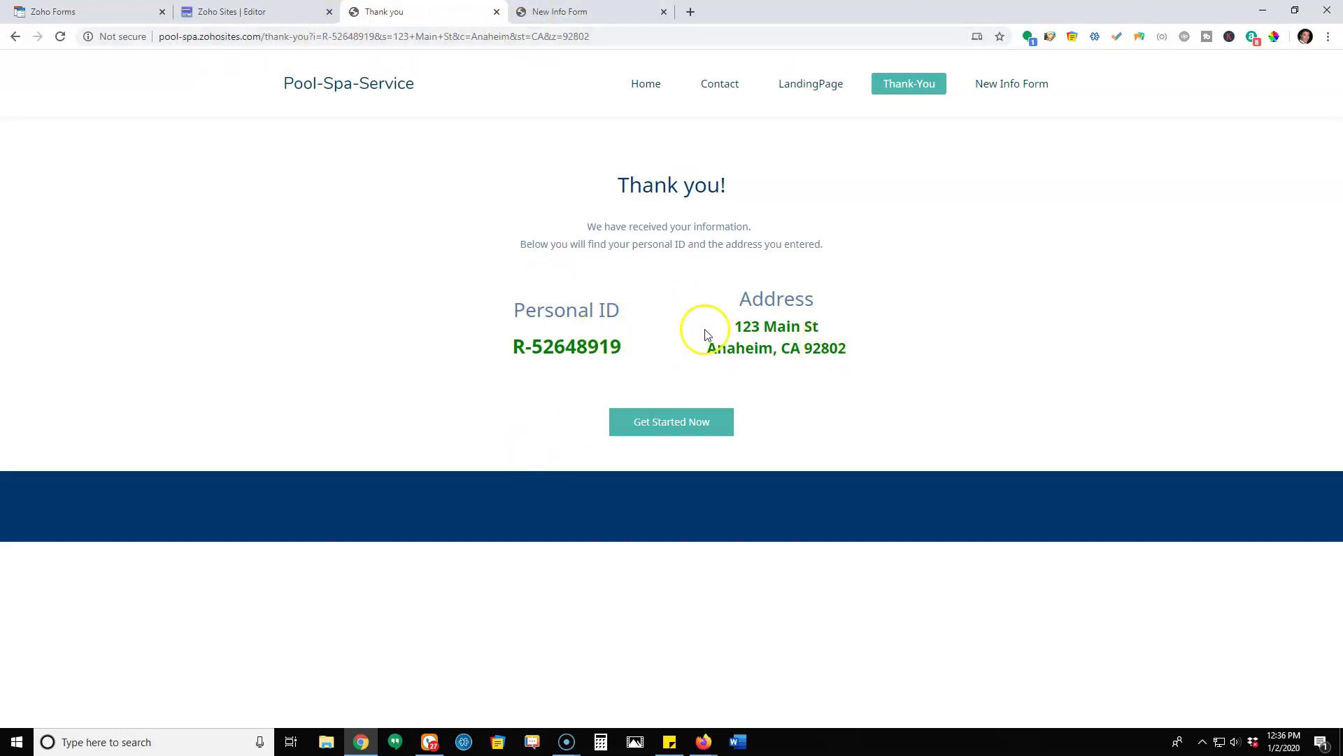
{"action": "left_click", "coordinate": [250, 22]}
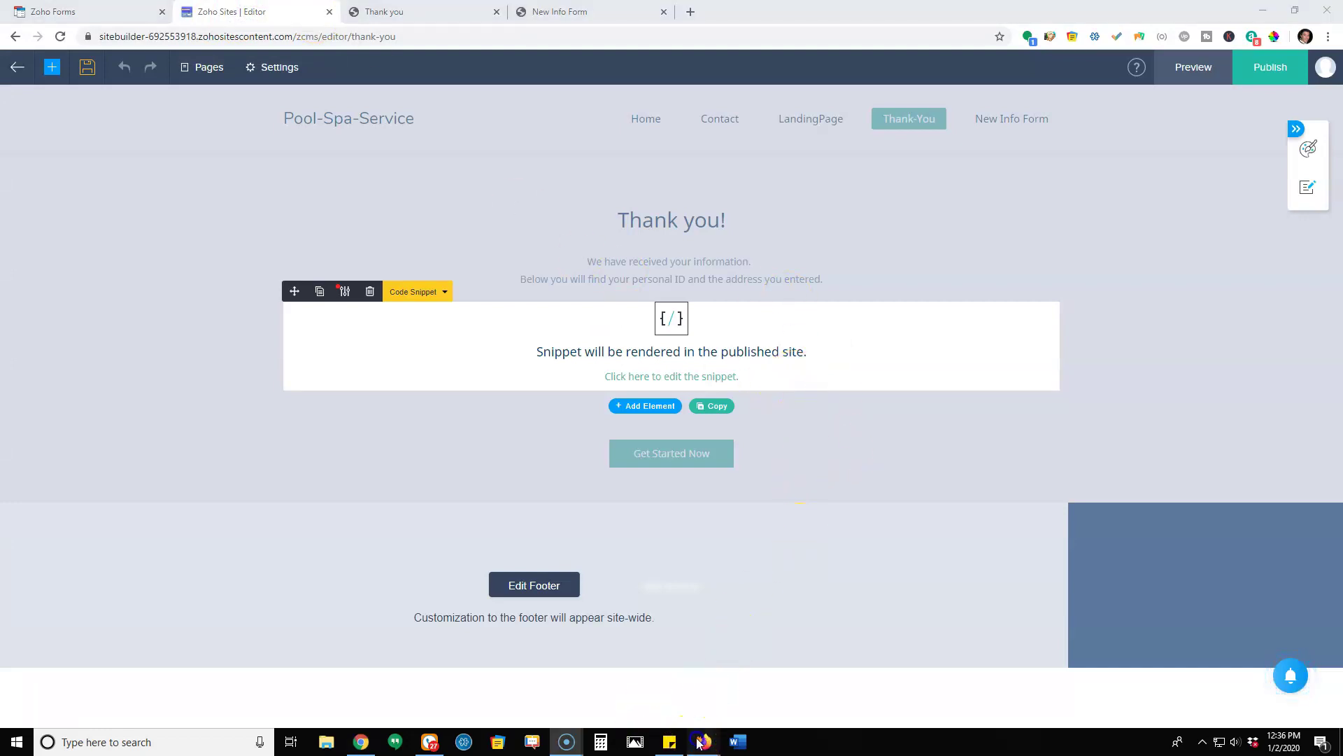
Bring up the Zoho Show form-params presentation on its slide 1 Question slide.
{"action": "mouse_move", "coordinate": [703, 742]}
{"action": "left_click", "coordinate": [759, 692]}
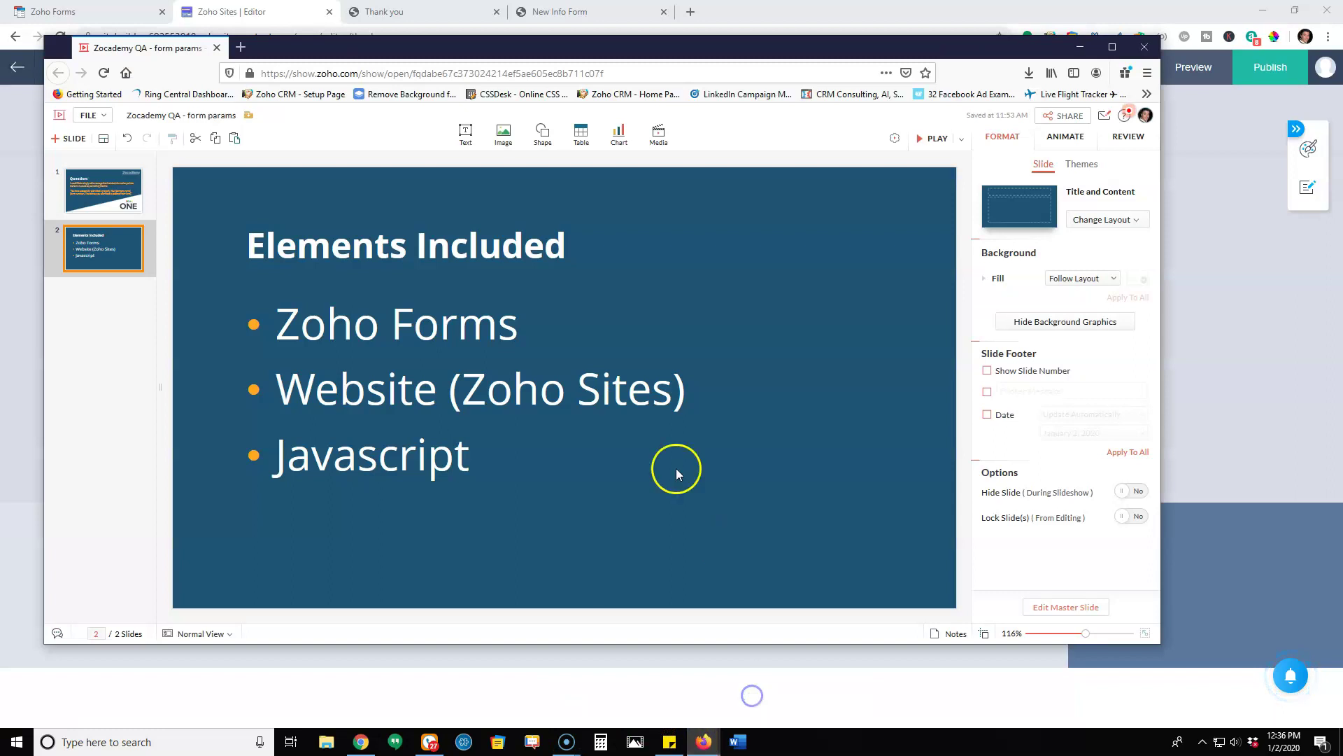
{"action": "left_click", "coordinate": [105, 193]}
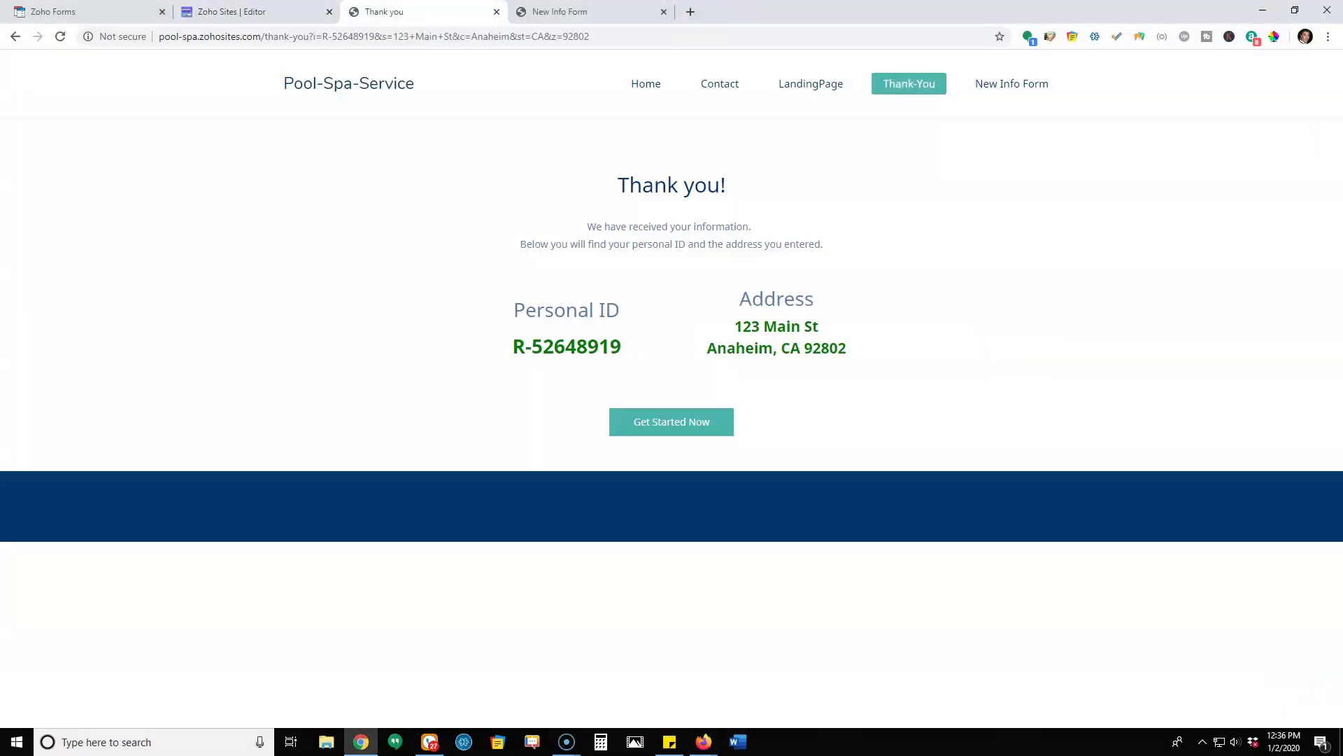
Show the live thank-you page and highlight the URL query string holding the ID and address.
{"action": "left_click", "coordinate": [578, 8]}
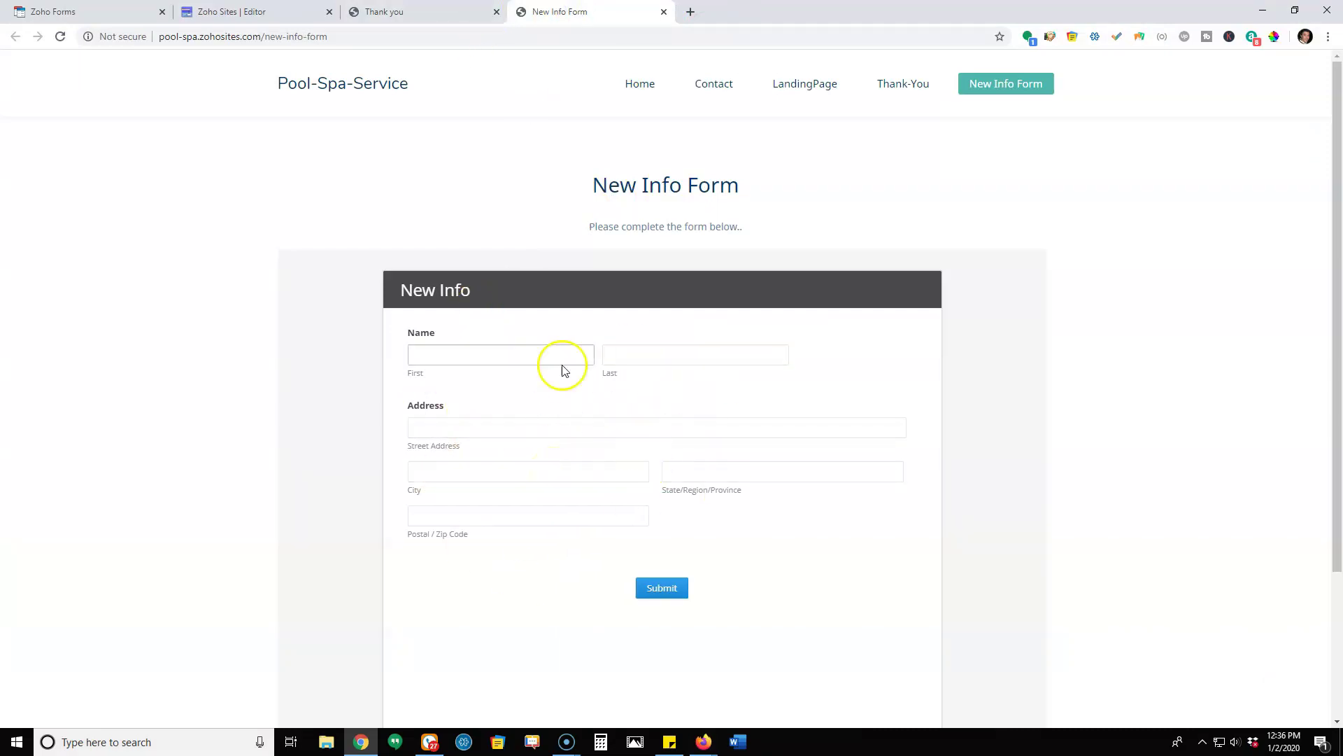
{"action": "left_click", "coordinate": [415, 12]}
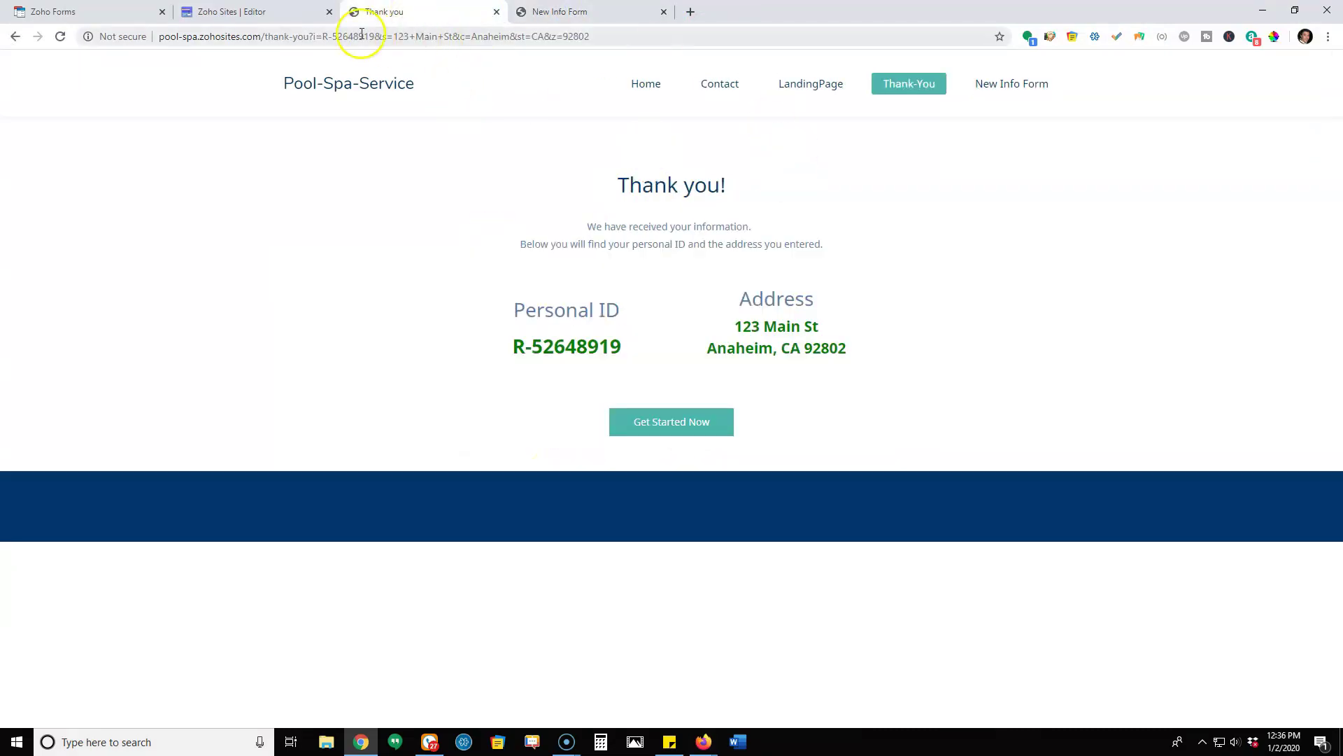
{"action": "left_click_drag", "start_coordinate": [591, 36], "coordinate": [289, 37]}
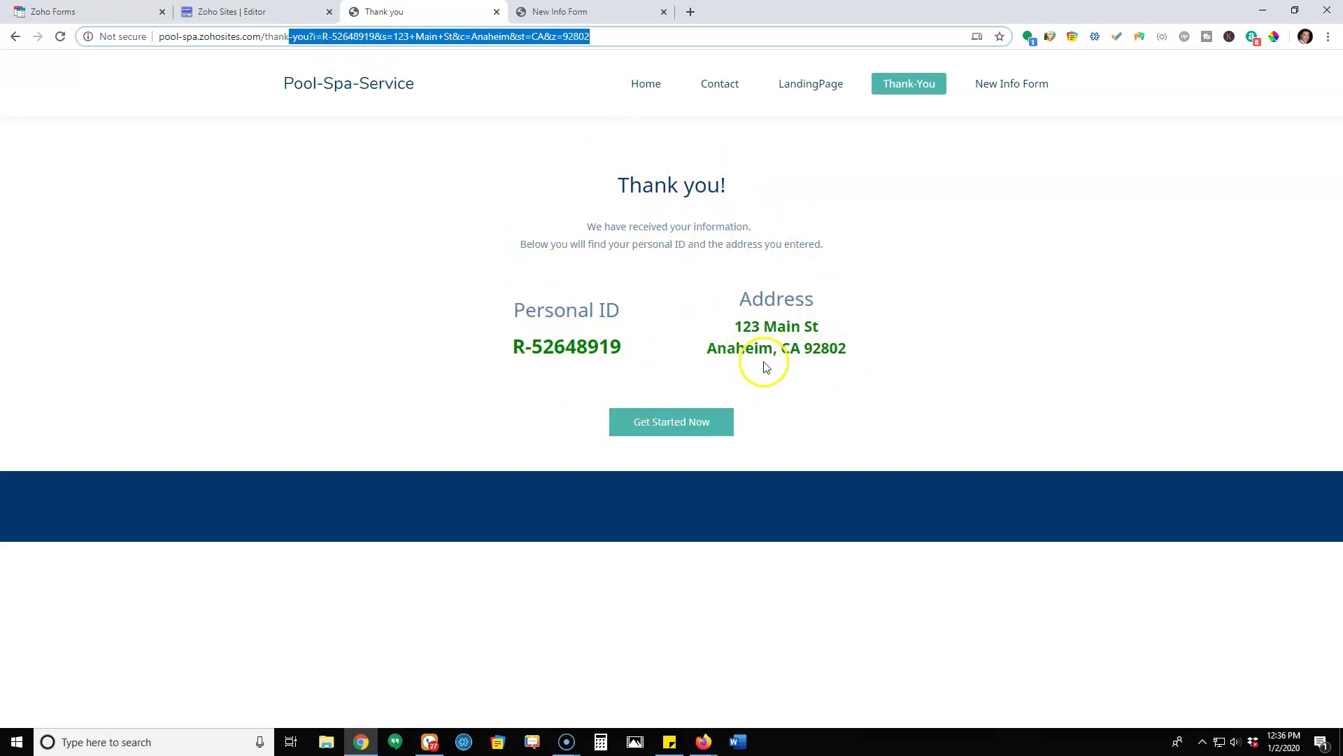
{"action": "left_click", "coordinate": [441, 305]}
{"action": "left_click", "coordinate": [474, 308]}
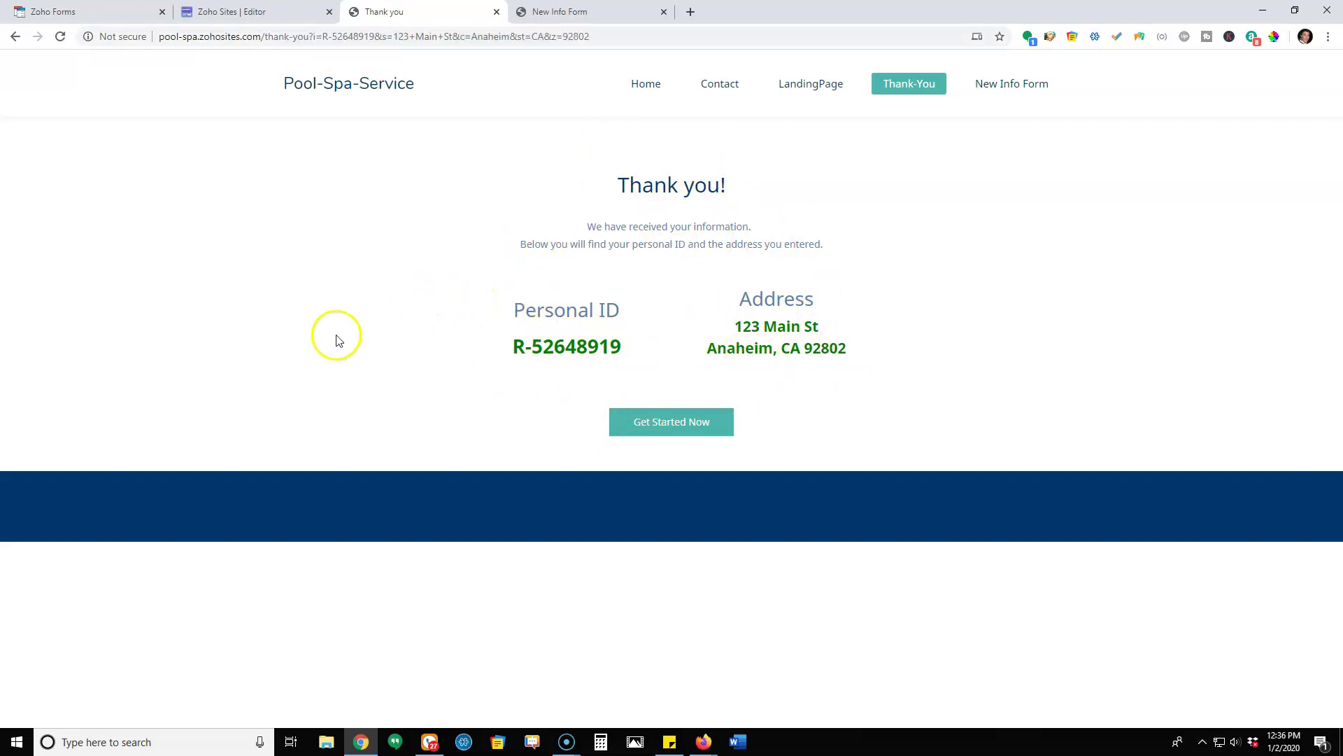